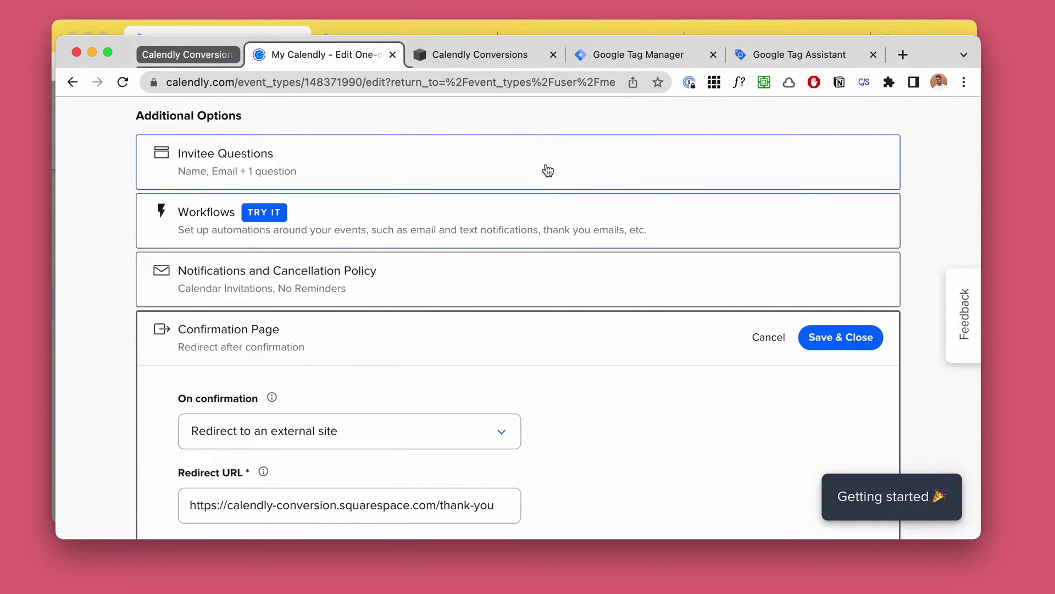
Step: Switch to the Calendly Conversions site in Squarespace and dismiss the notice about publishing the site
left_click(506, 64)
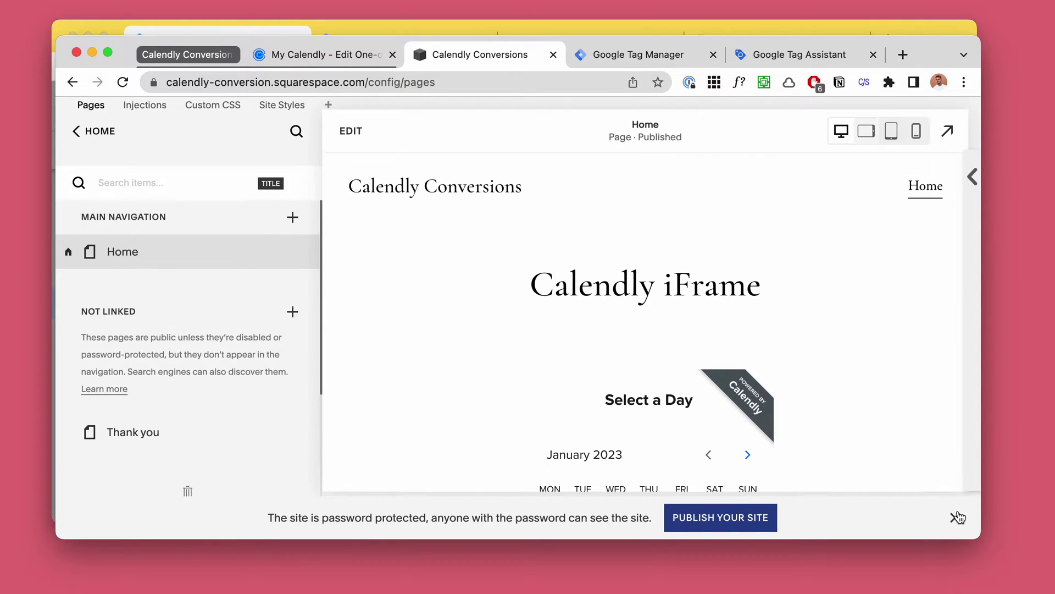
left_click(957, 517)
left_click(949, 513)
scroll(759, 352, "down", 2)
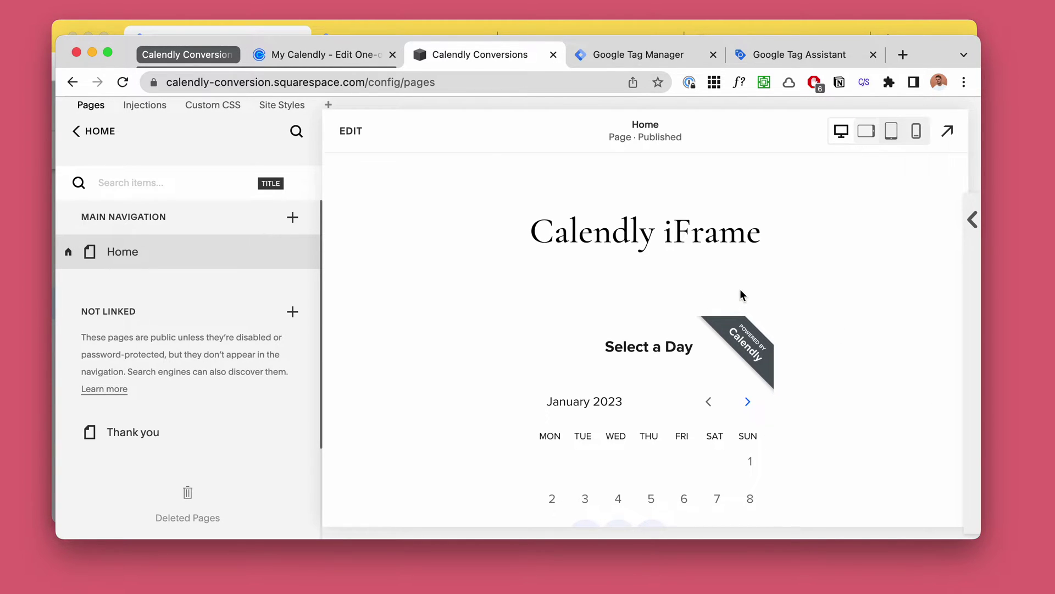
Step: Leave the page list, expand the Home page preview to full width and bring the embedded Calendly calendar into view
left_click(77, 131)
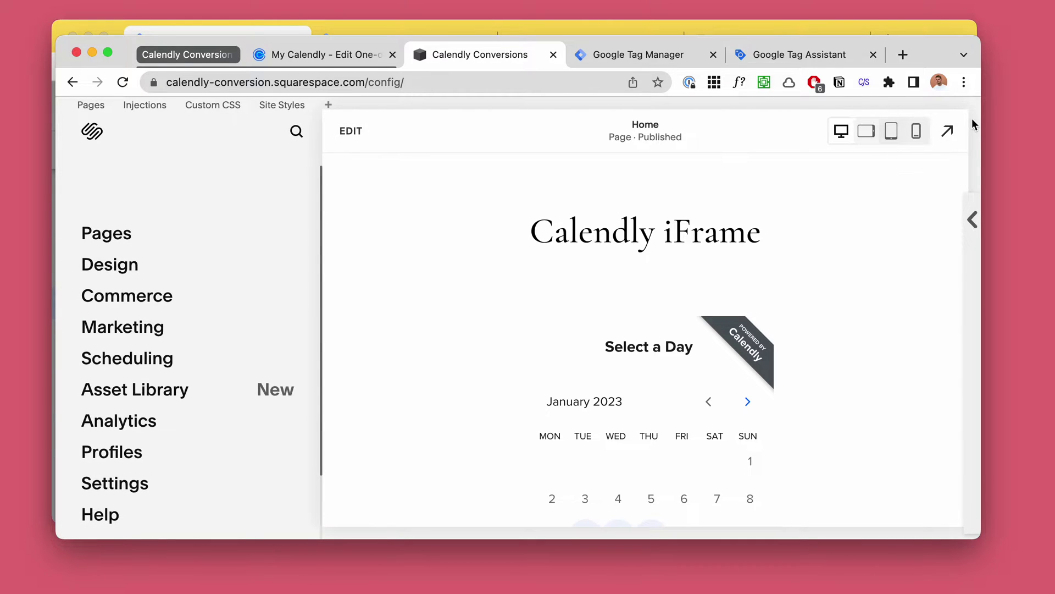
left_click(947, 130)
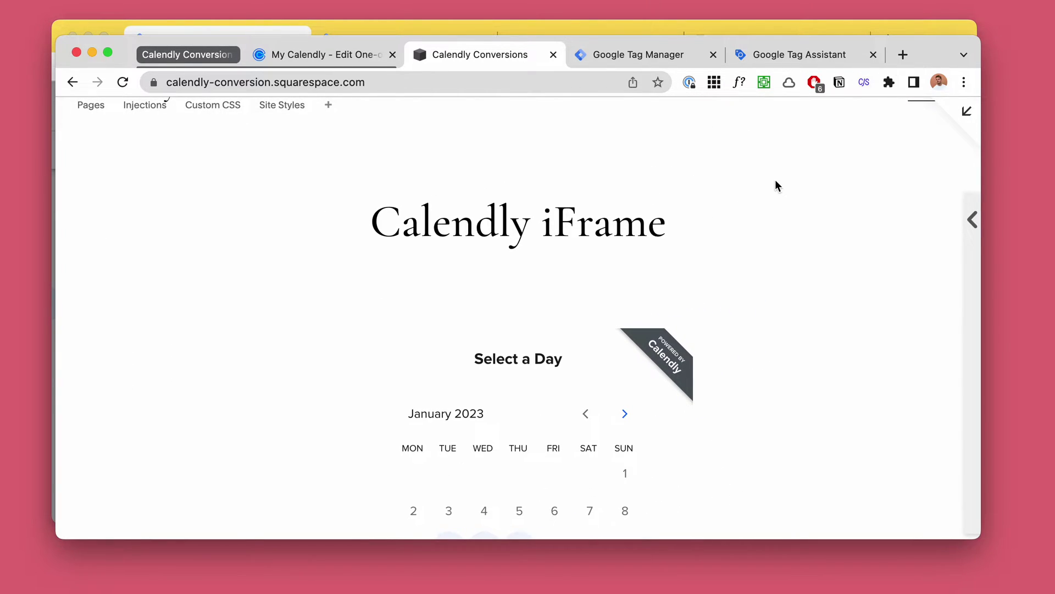
scroll(816, 194, "down", 1)
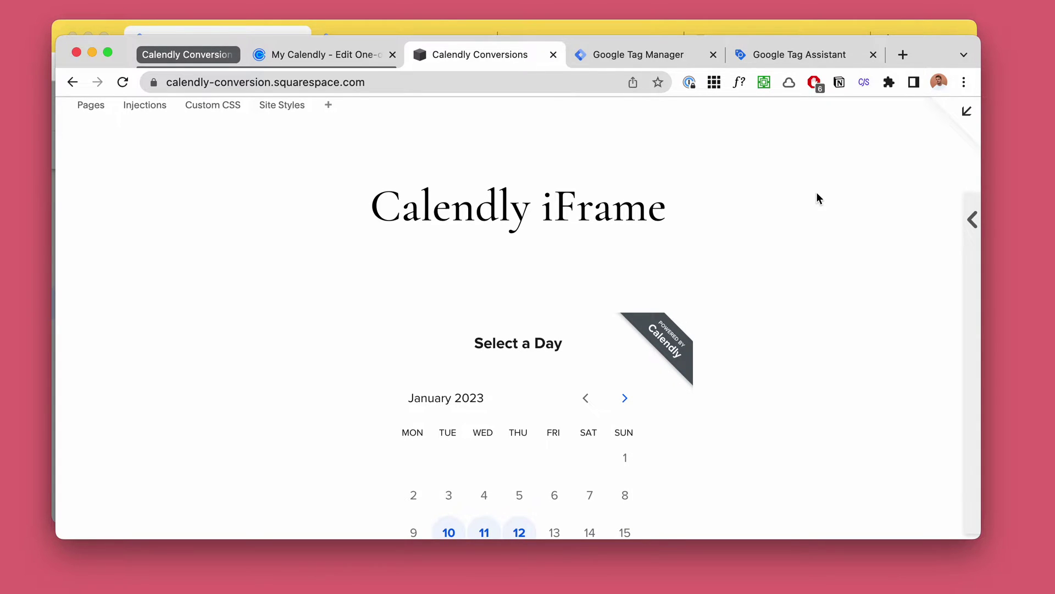
scroll(817, 198, "down", 1)
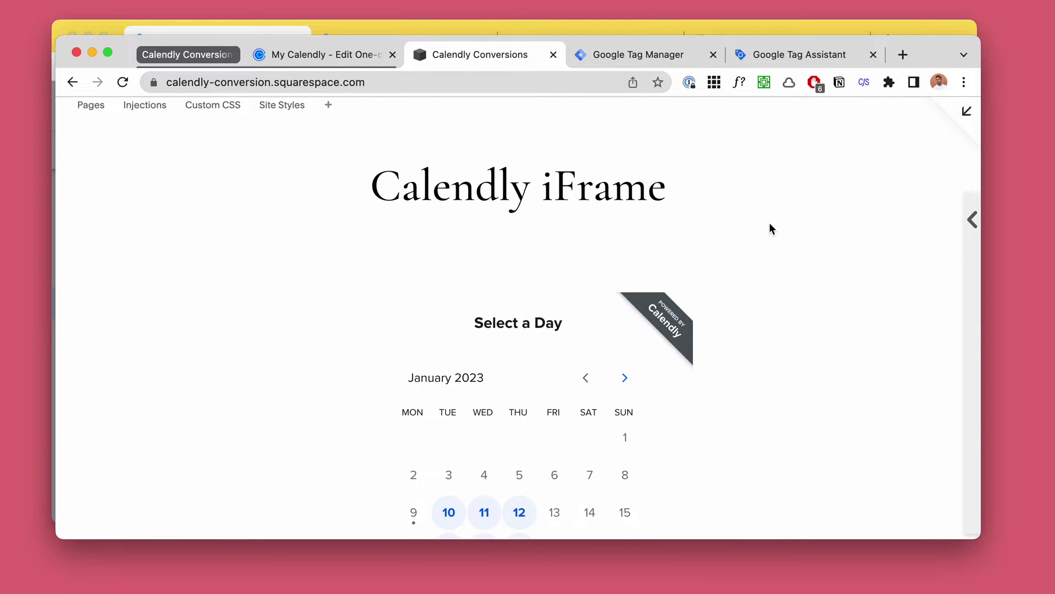
scroll(875, 224, "down", 4)
Step: Inspect the embedded Calendly calendar's markup and locate the iframe element inside the calendly-inline-widget div
key("super+shift+c")
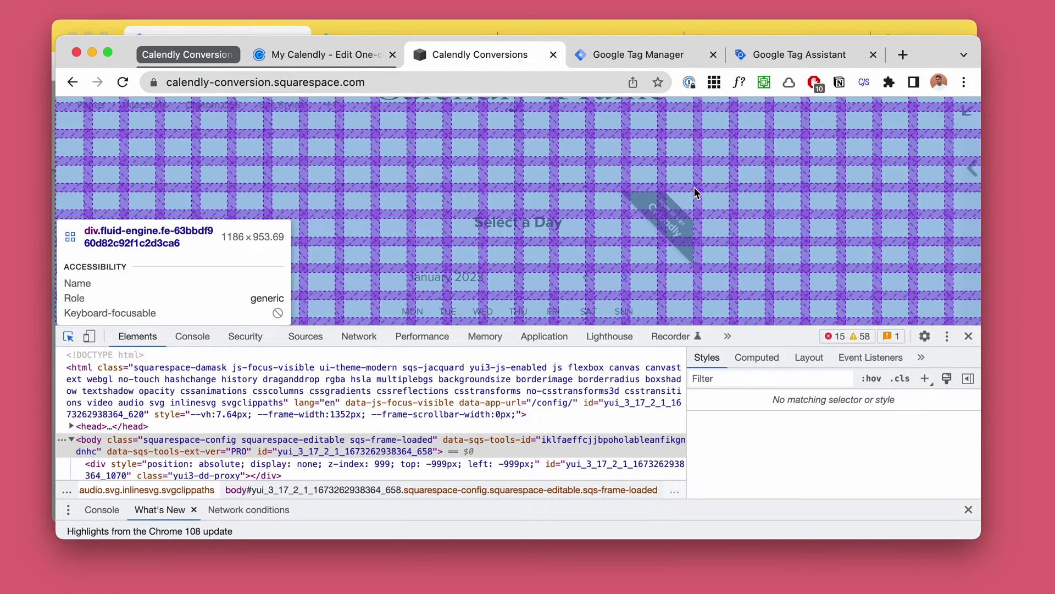
left_click(683, 193)
left_click_drag(844, 328, 843, 268)
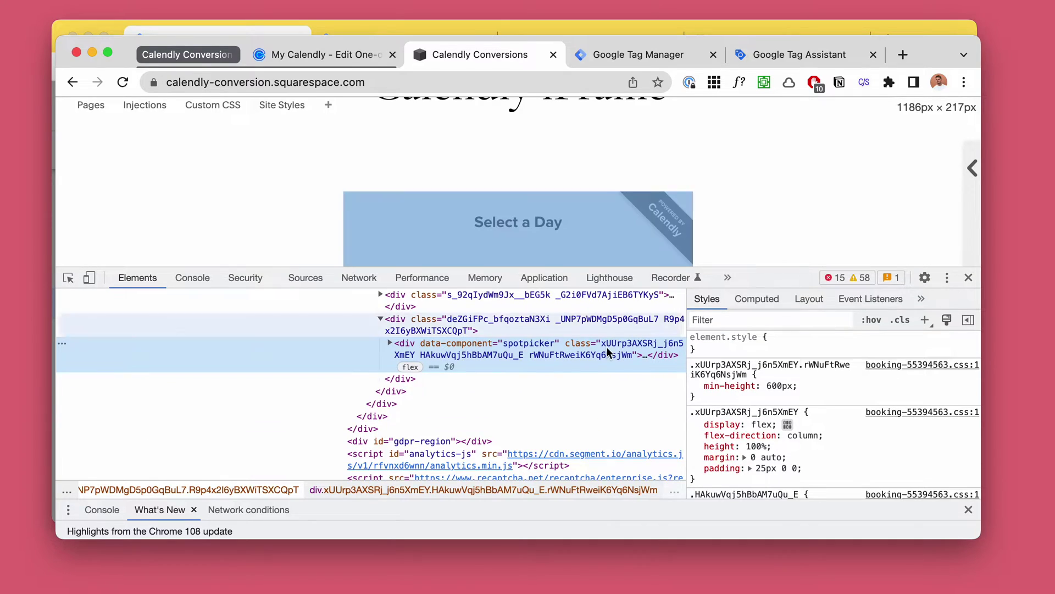
scroll(540, 381, "up", 10)
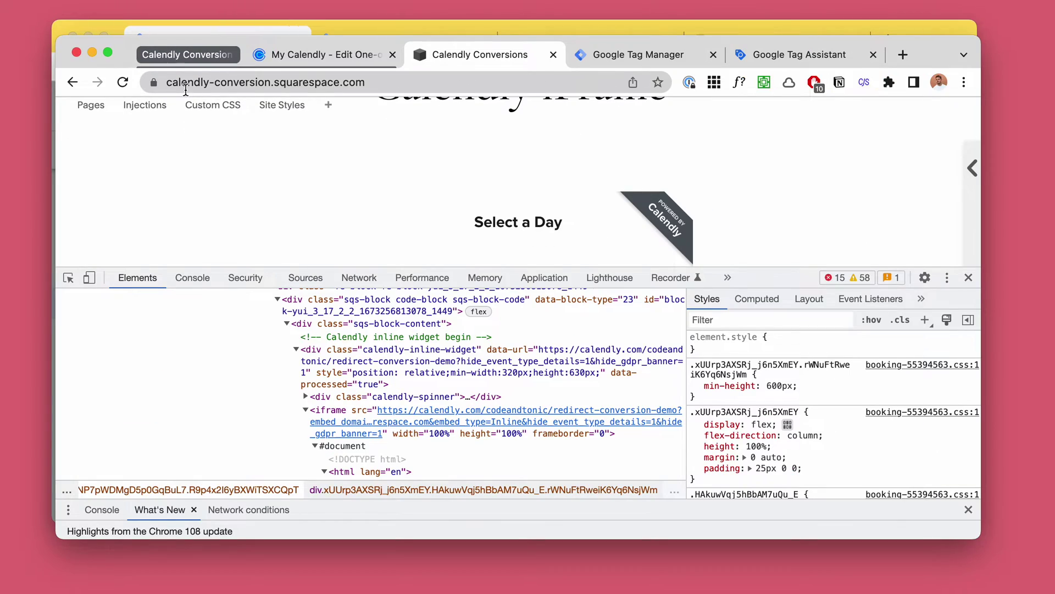
left_click_drag(745, 269, 714, 336)
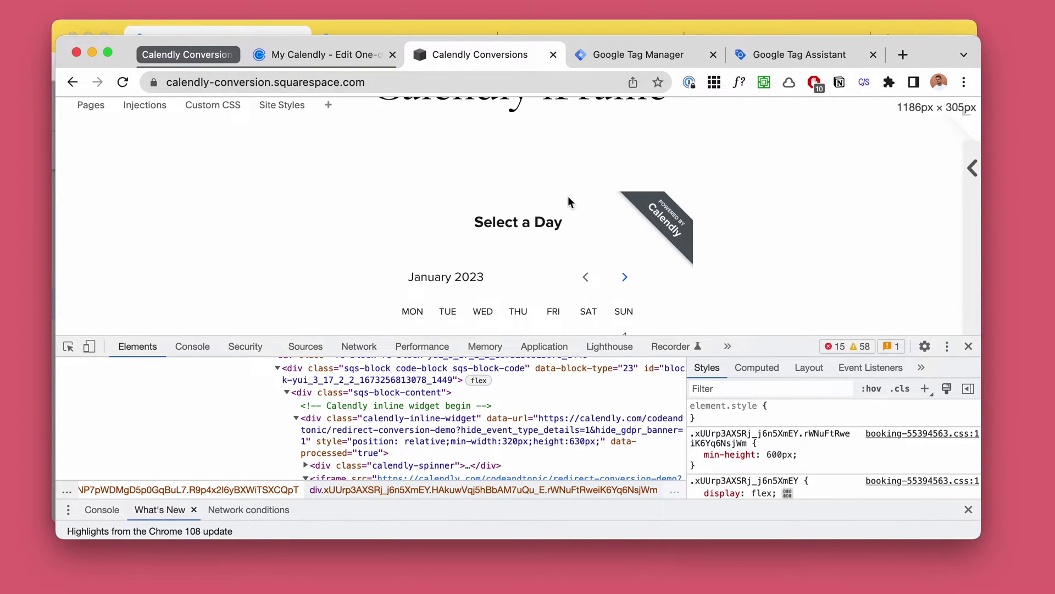
scroll(578, 246, "down", 3)
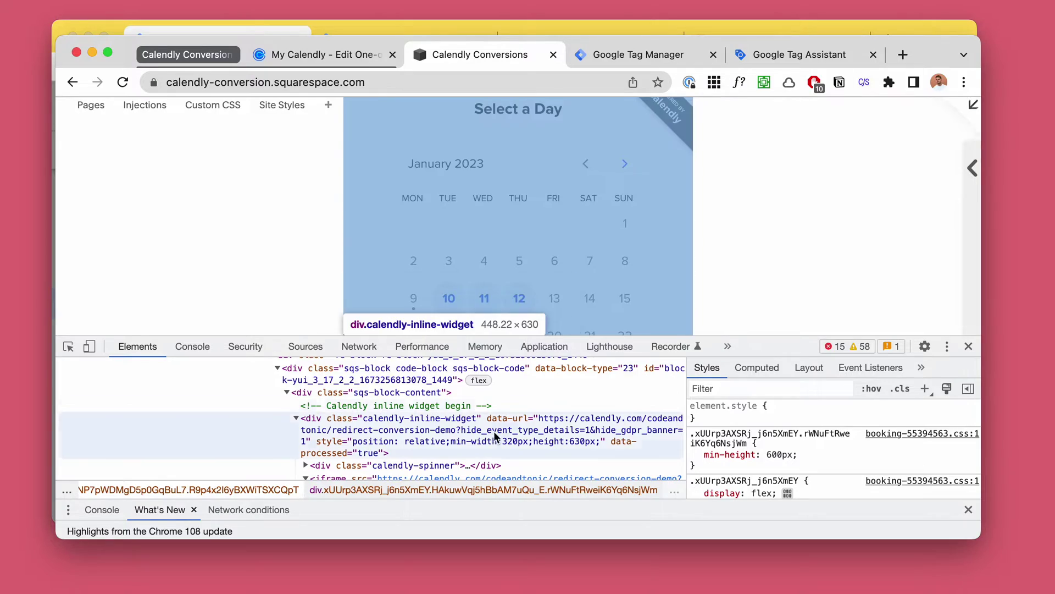
scroll(582, 434, "down", 2)
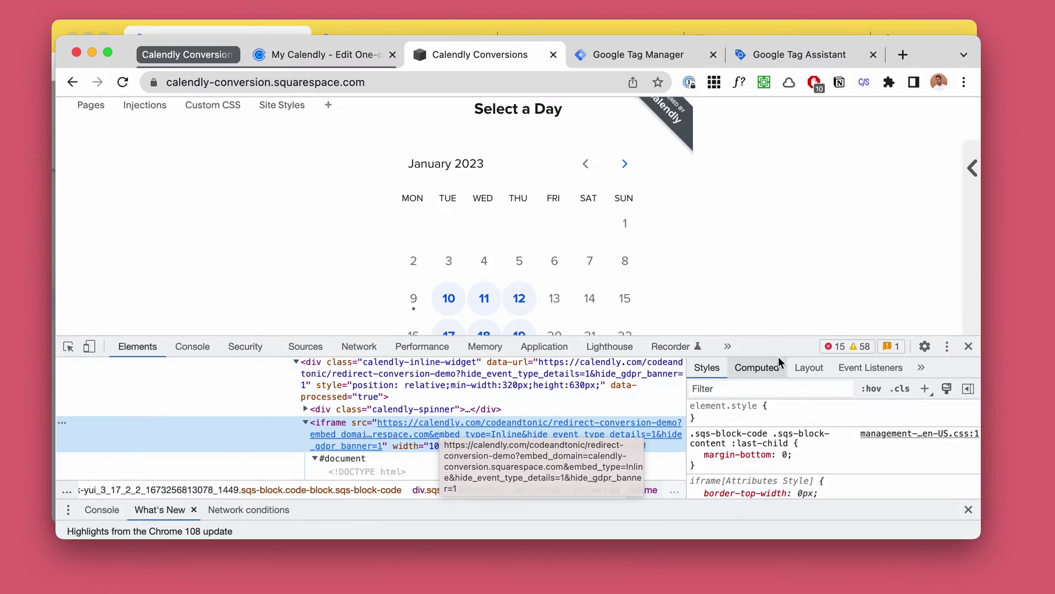
left_click_drag(779, 346, 779, 362)
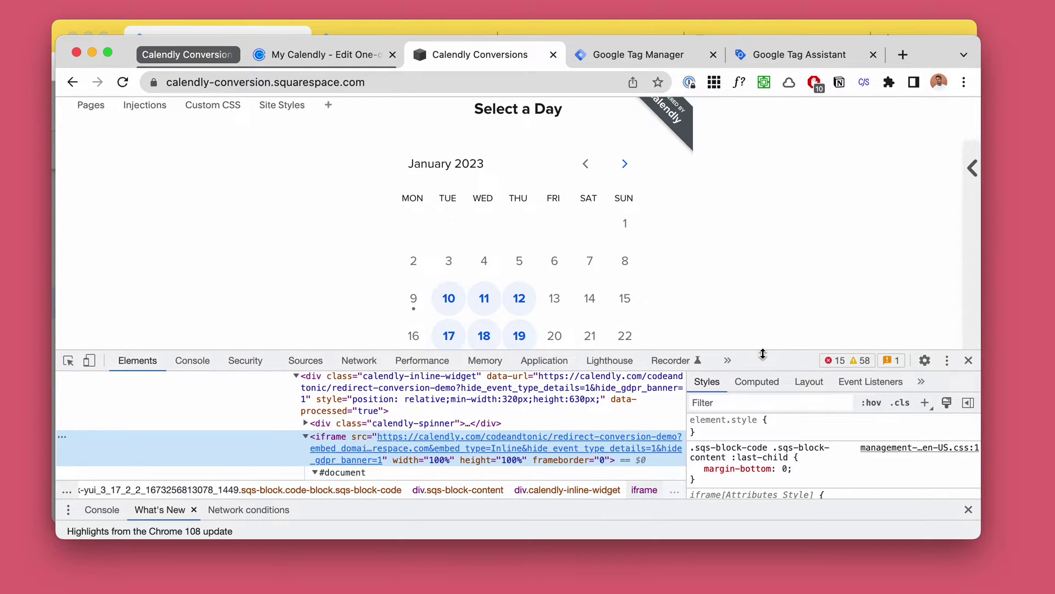
left_click_drag(761, 350, 762, 373)
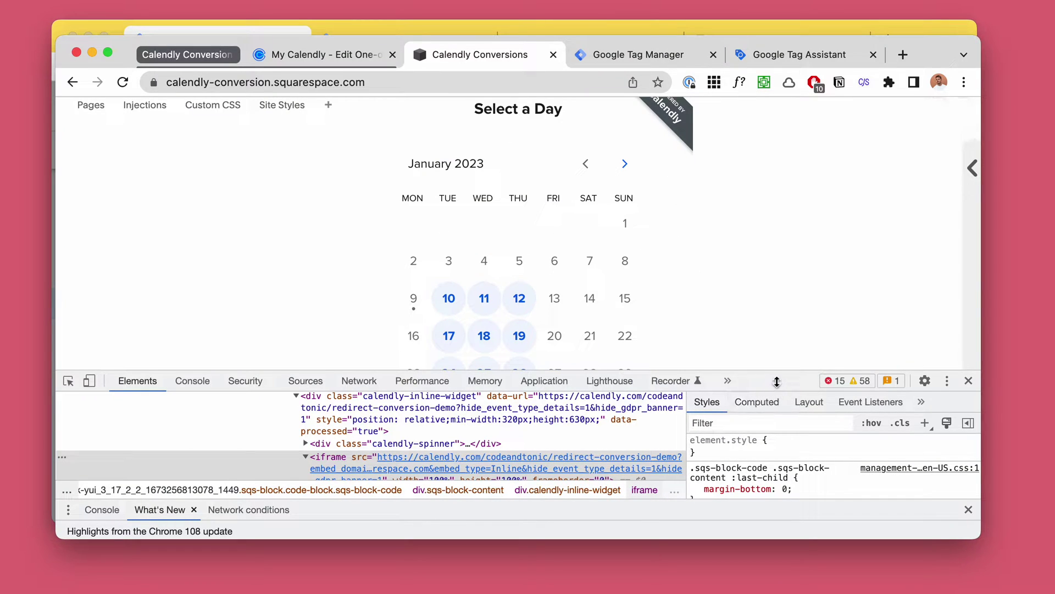
left_click_drag(776, 380, 773, 340)
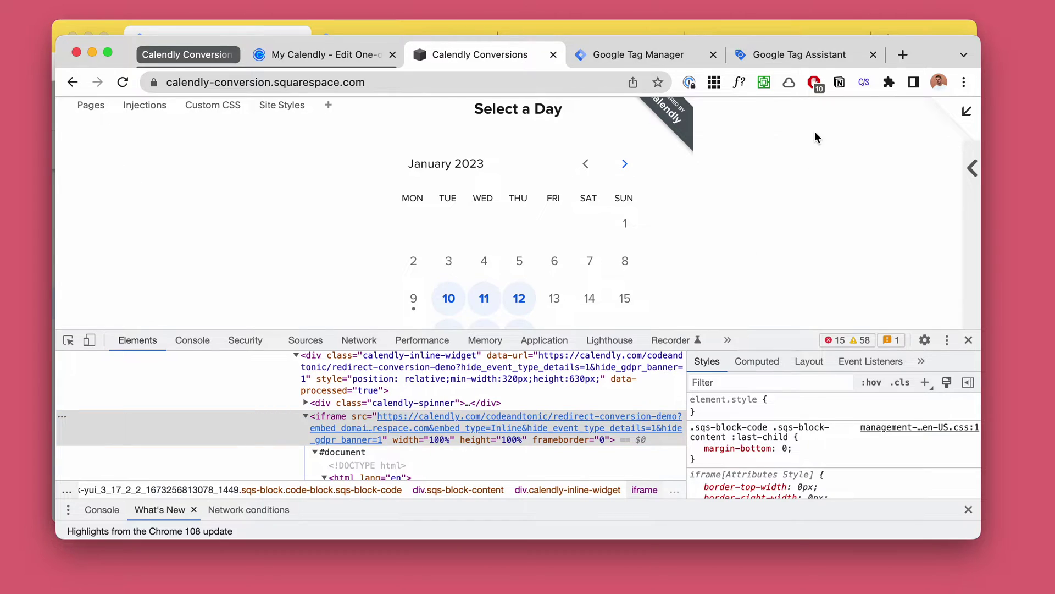
scroll(814, 131, "up", 5)
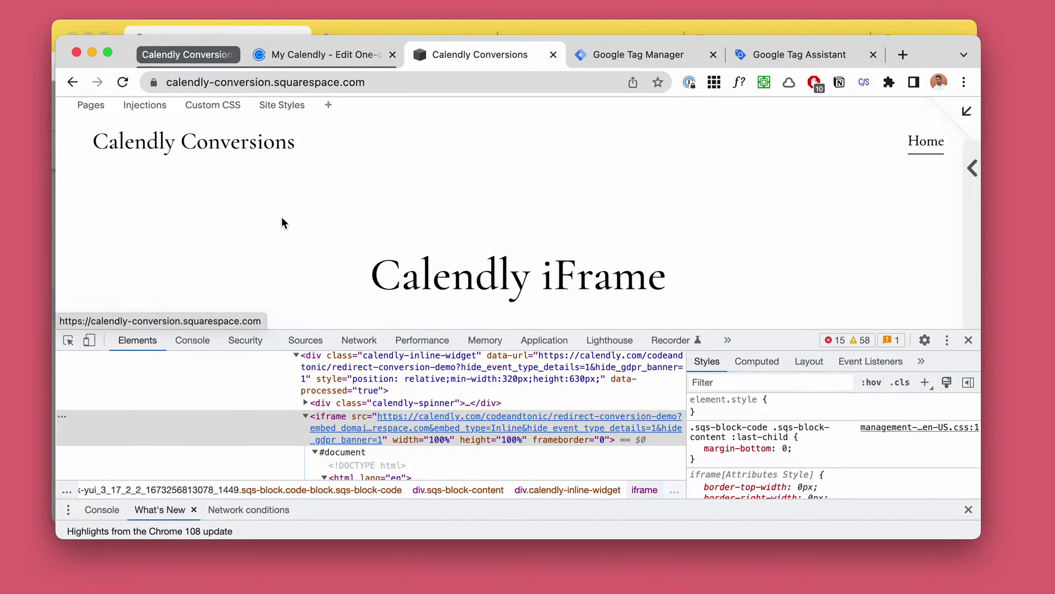
scroll(281, 218, "down", 5)
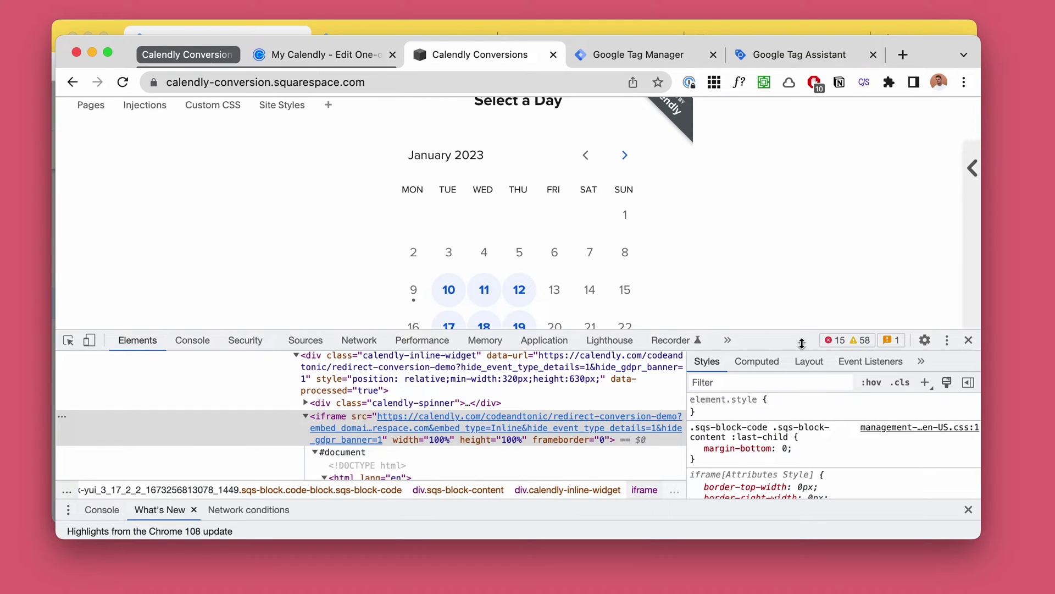
Step: Open the browser's JavaScript console beneath the calendar and clear all its messages
left_click_drag(802, 343, 802, 431)
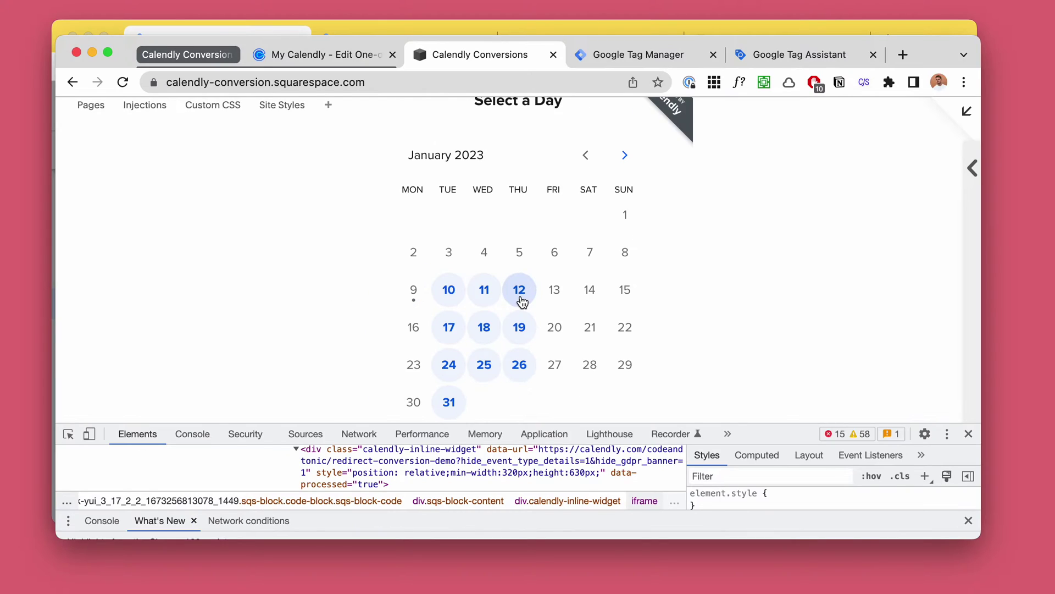
left_click(204, 440)
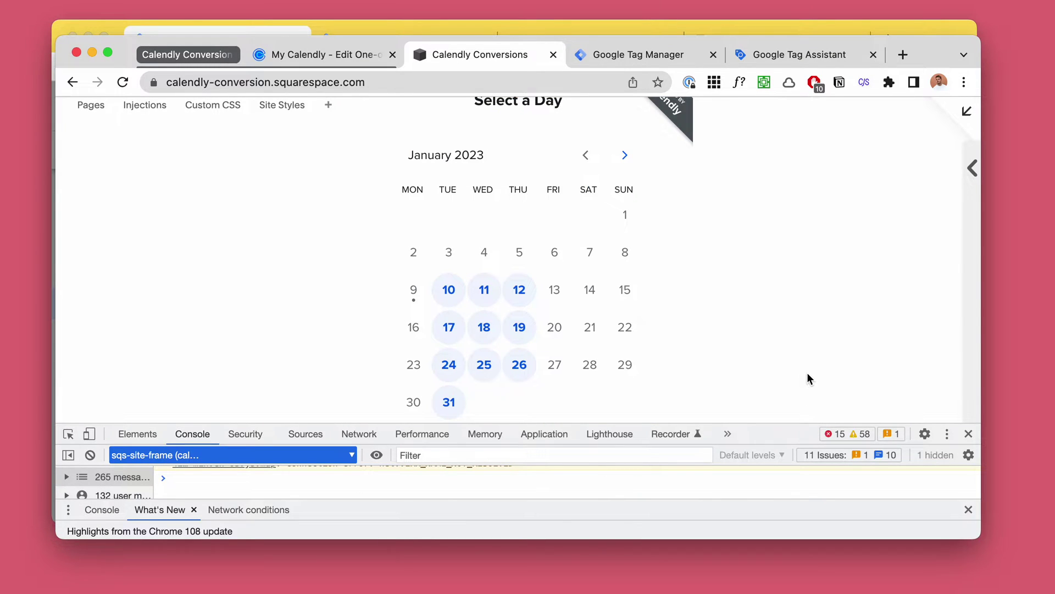
left_click_drag(790, 424, 788, 352)
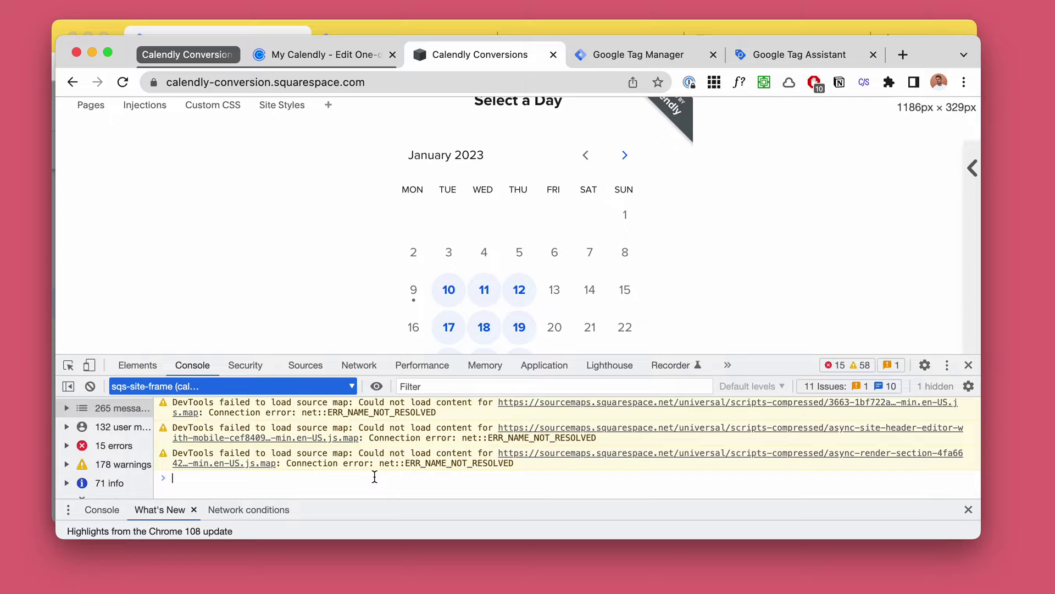
key("super+k")
left_click(326, 476)
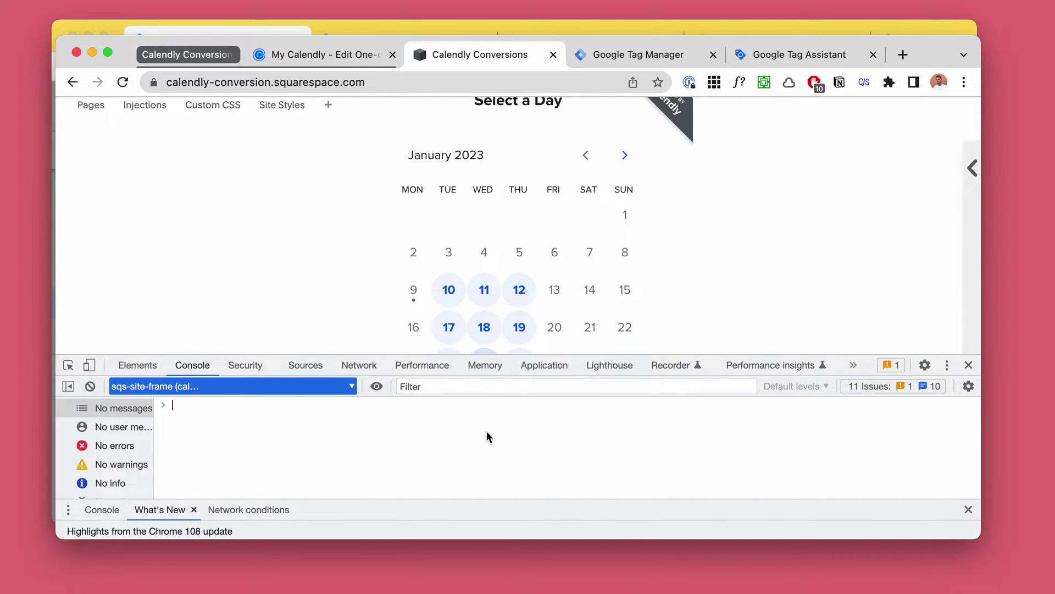
Step: Enlarge the browser window and shrink the console area so the full January 2023 calendar and its time zone fit above it
left_click_drag(853, 357, 852, 390)
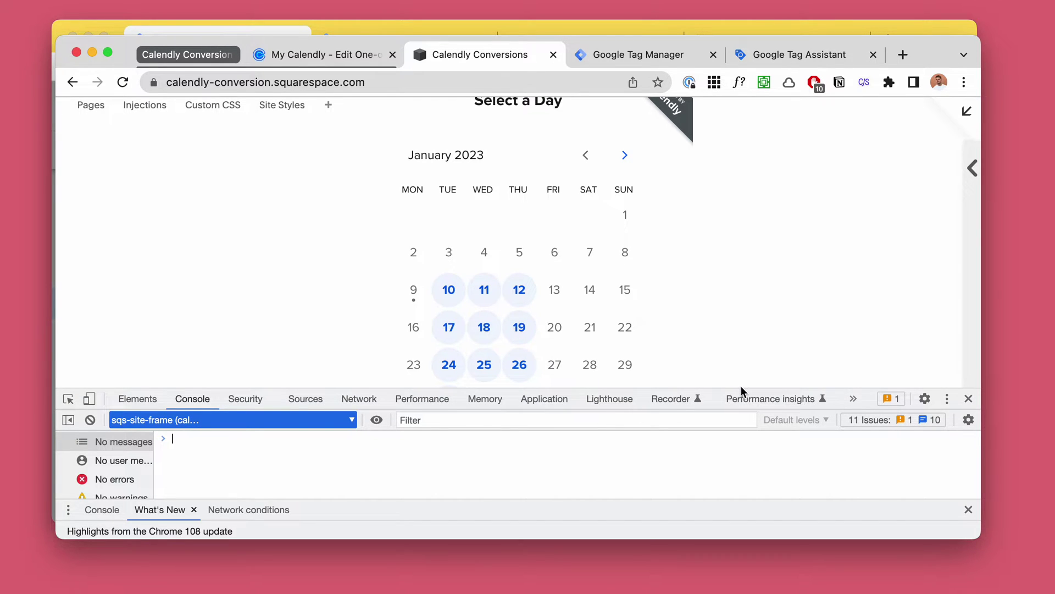
left_click_drag(741, 389, 741, 421)
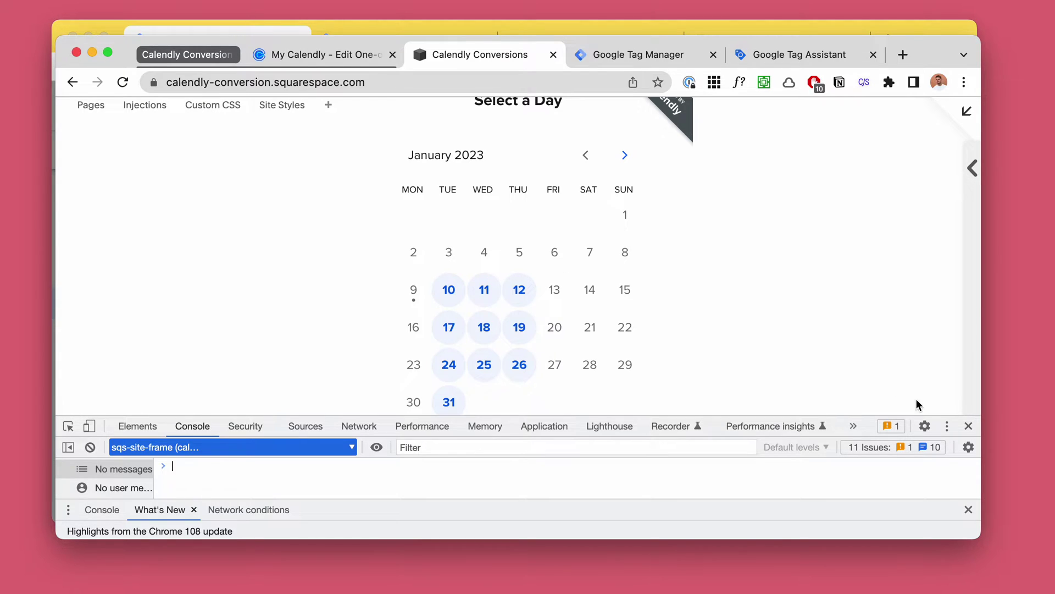
left_click_drag(836, 417, 837, 444)
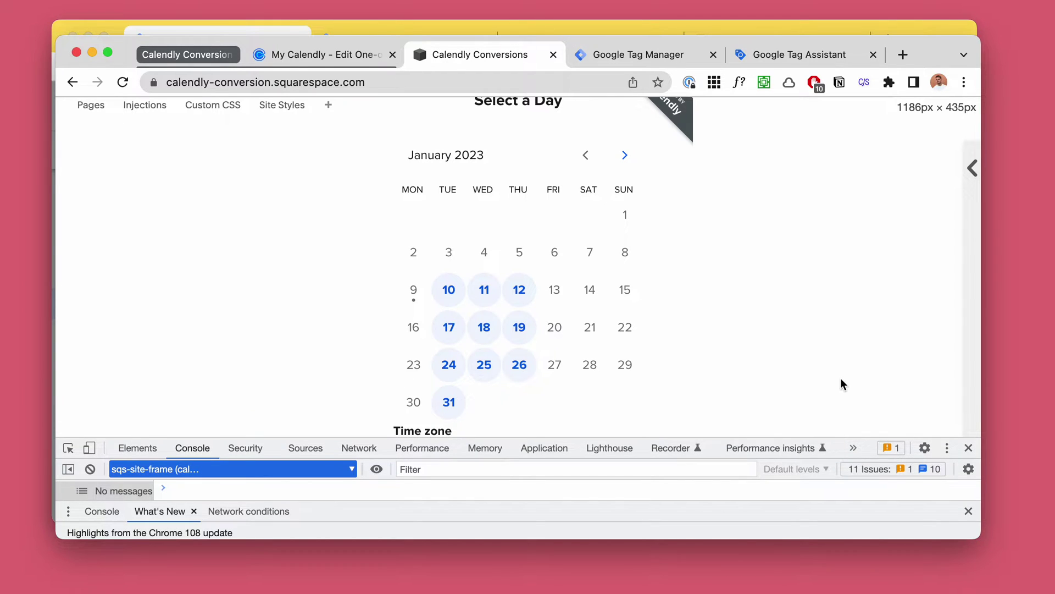
left_click_drag(981, 539, 992, 562)
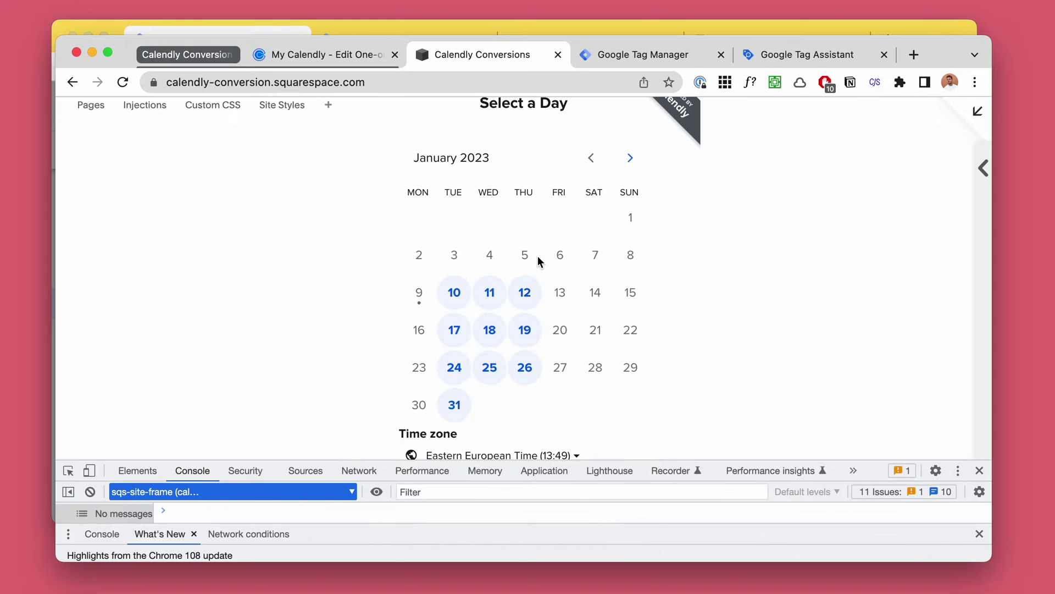
left_click_drag(865, 460, 865, 429)
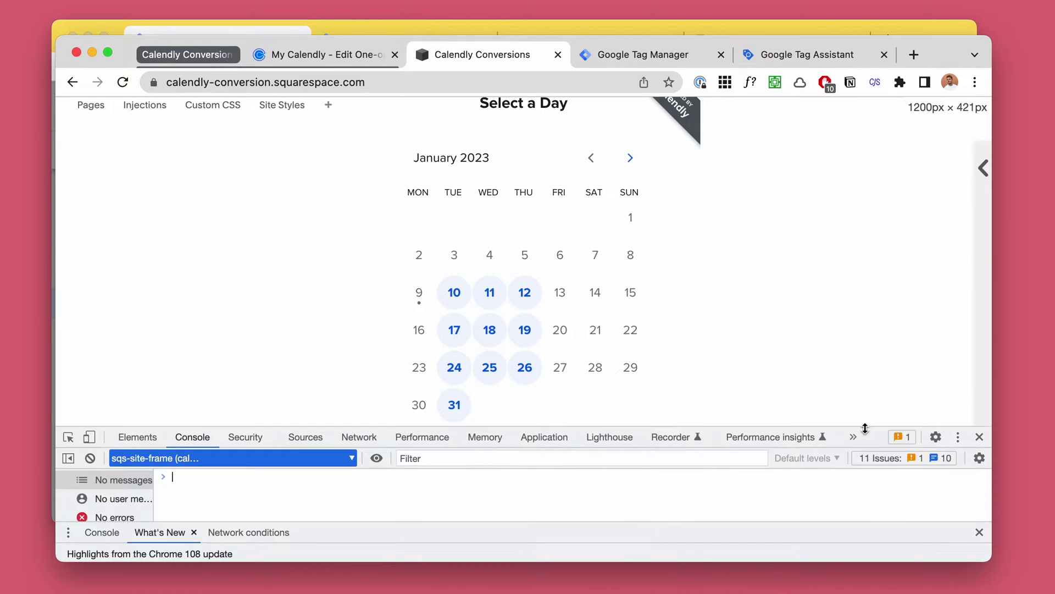
scroll(542, 255, "up", 1)
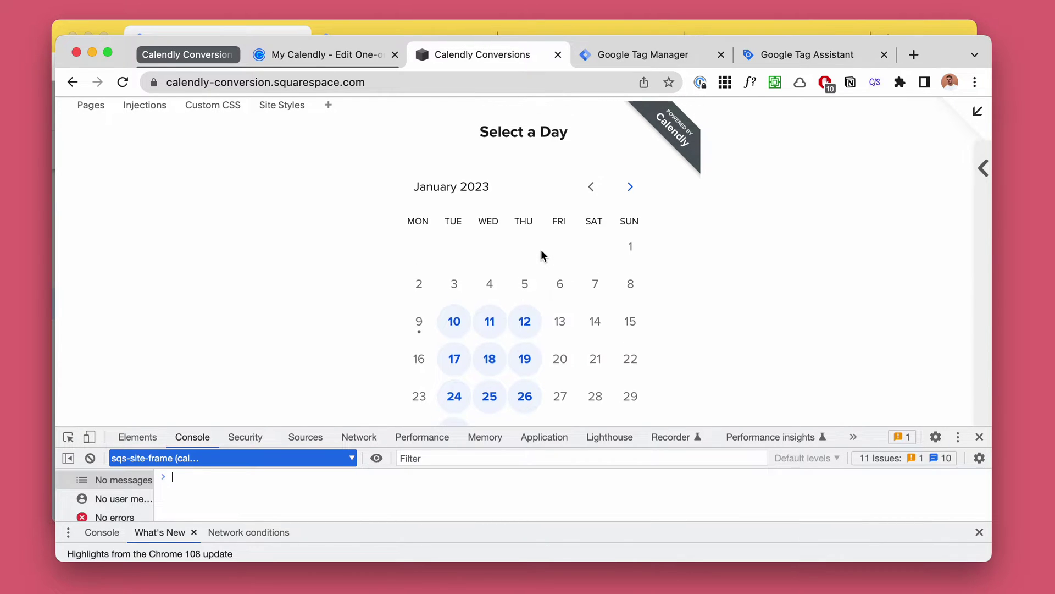
scroll(513, 347, "down", 1)
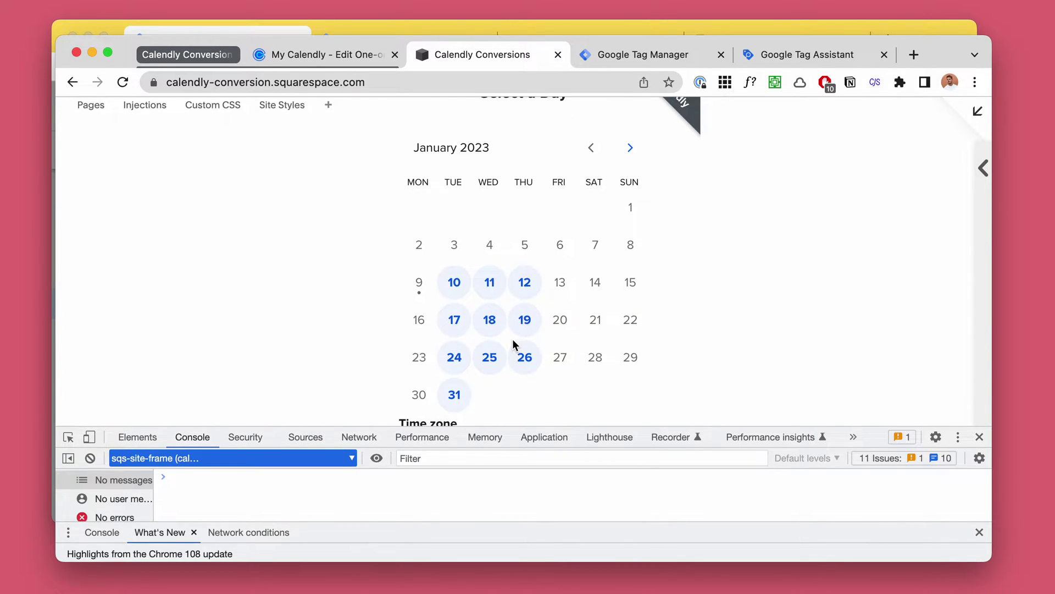
left_click_drag(874, 429, 871, 455)
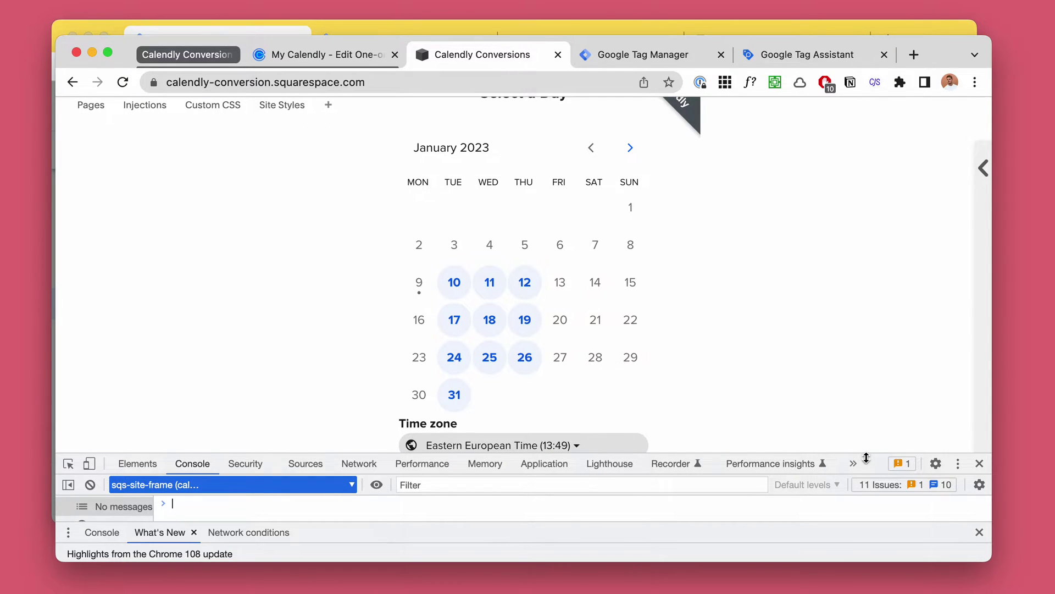
left_click_drag(866, 457, 866, 472)
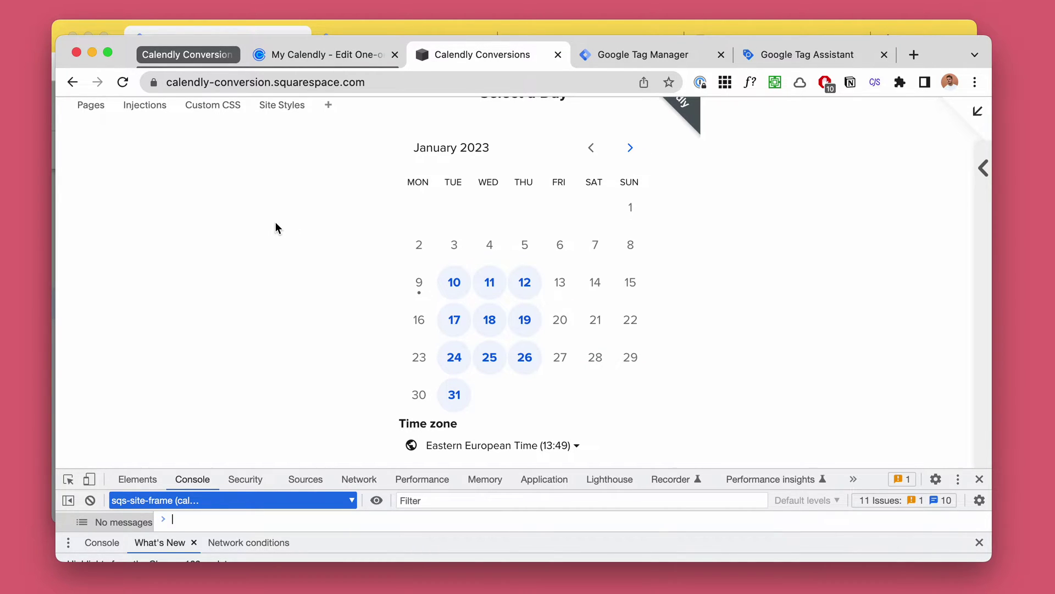
Step: Switch to the Calendly event type settings and review the Confirmation Page's redirect URL, highlighting the thank-you page address
left_click(328, 54)
scroll(408, 274, "down", 1)
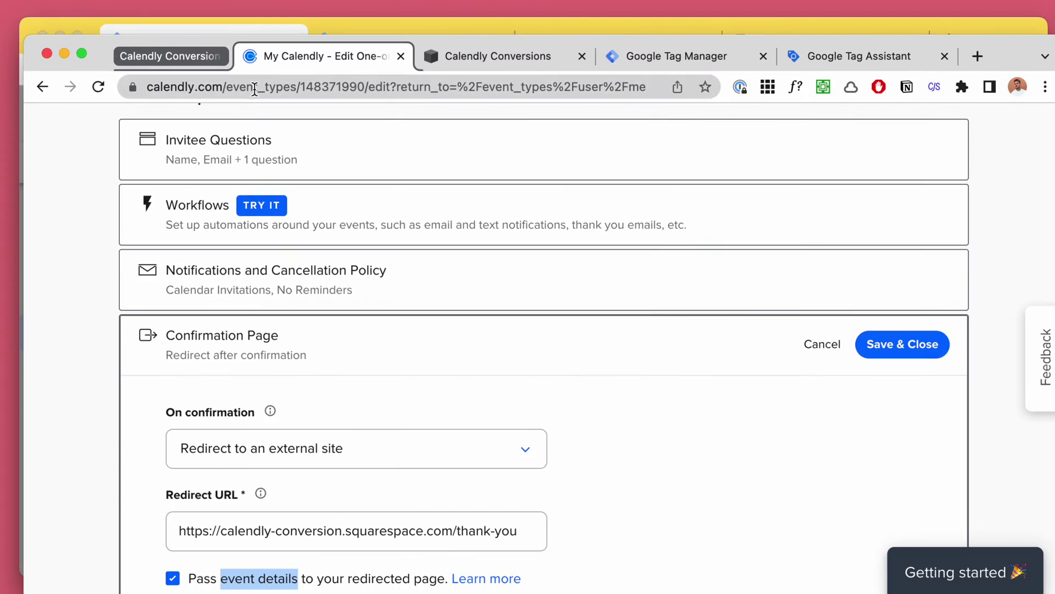
scroll(243, 275, "down", 2)
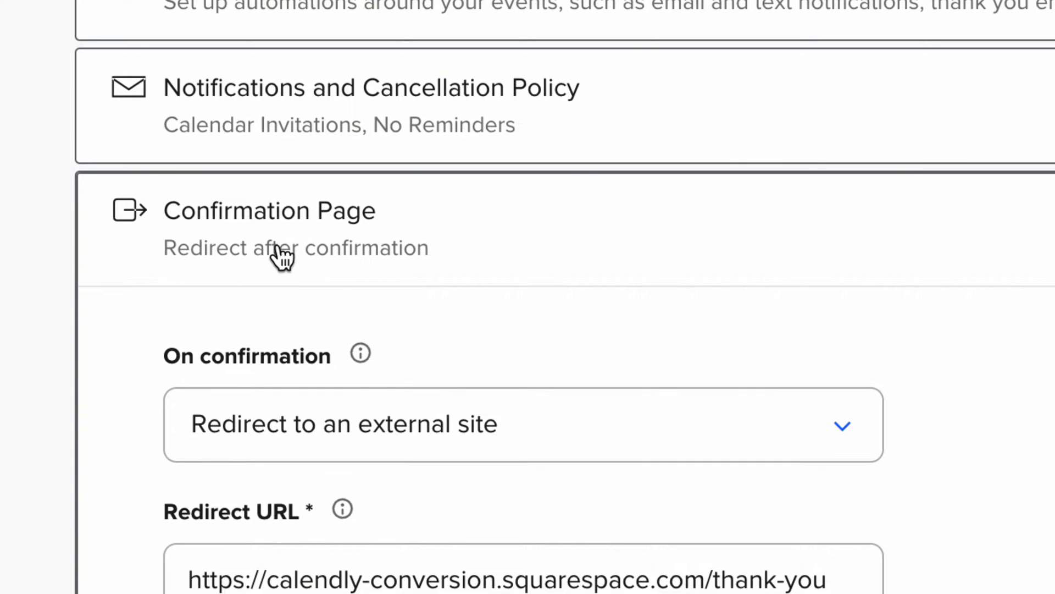
scroll(301, 251, "down", 2)
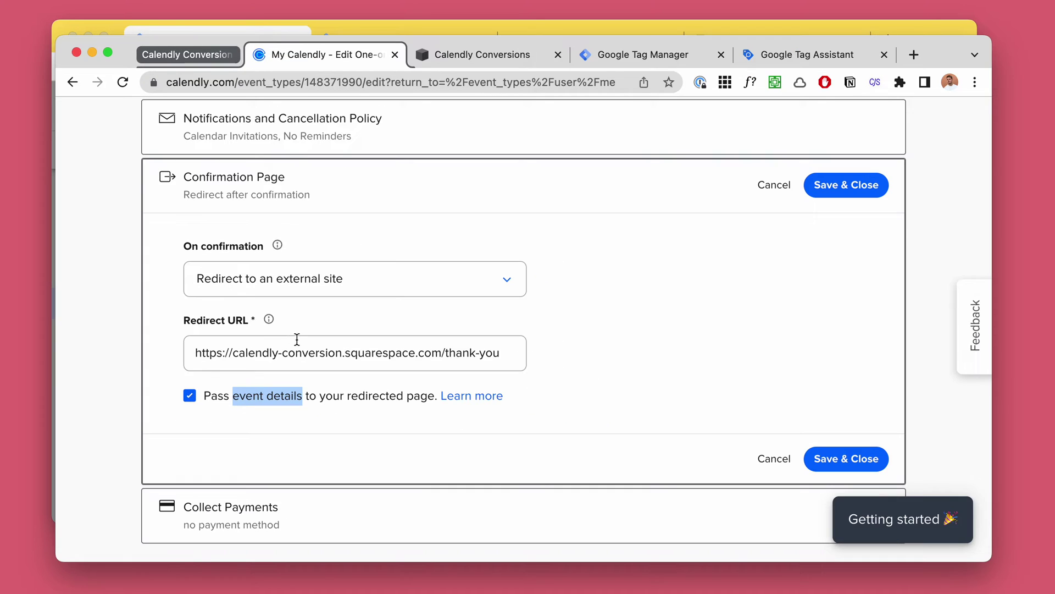
scroll(302, 340, "down", 1)
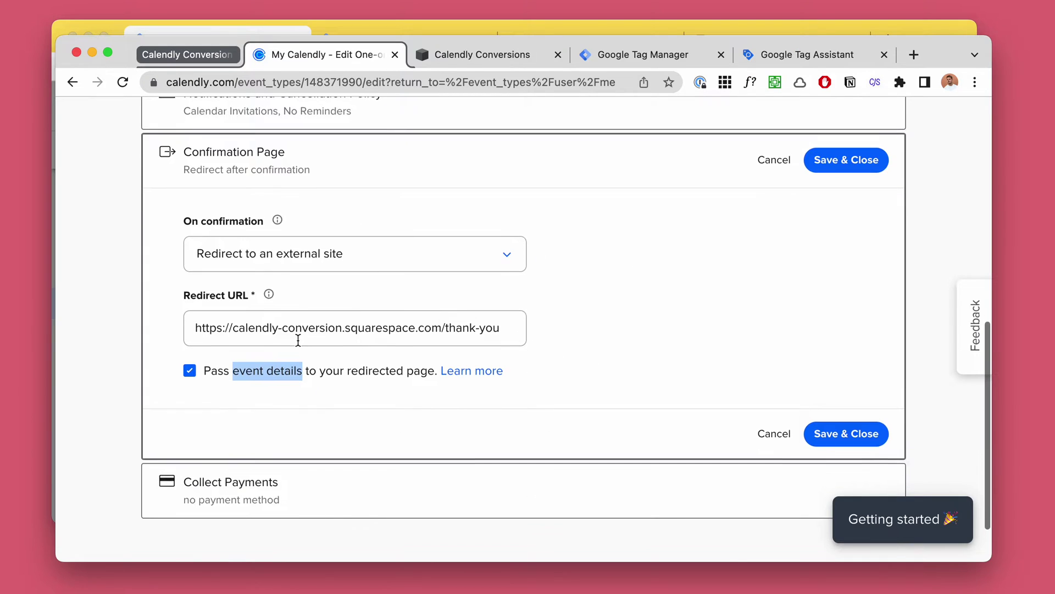
left_click_drag(161, 325, 688, 328)
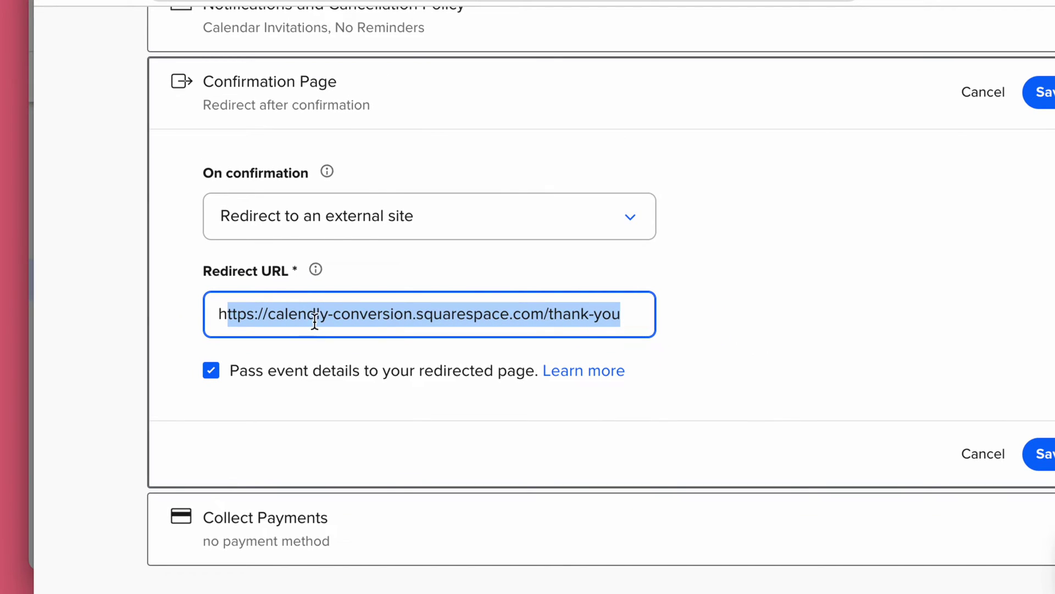
Step: Highlight the thank-you slug at the end of the Confirmation Page's redirect URL to review the target page
left_click(302, 318)
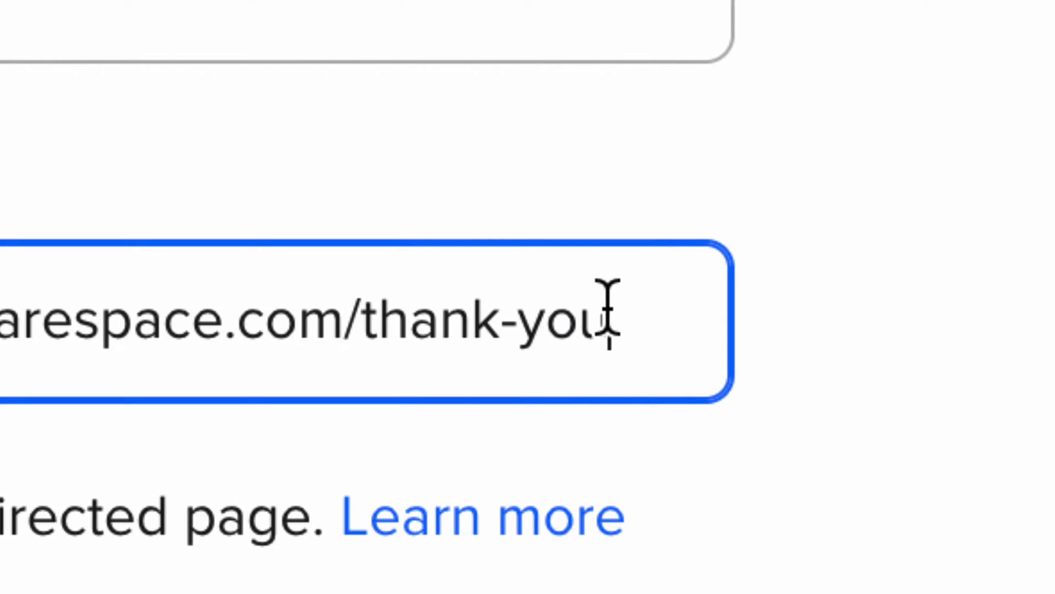
left_click_drag(373, 314, 636, 318)
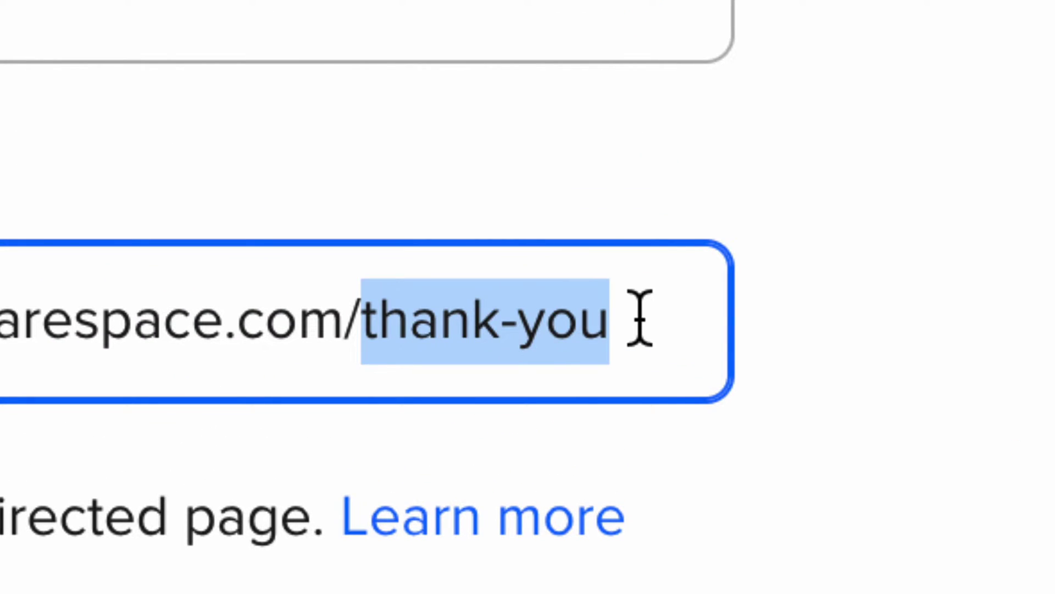
left_click(611, 329)
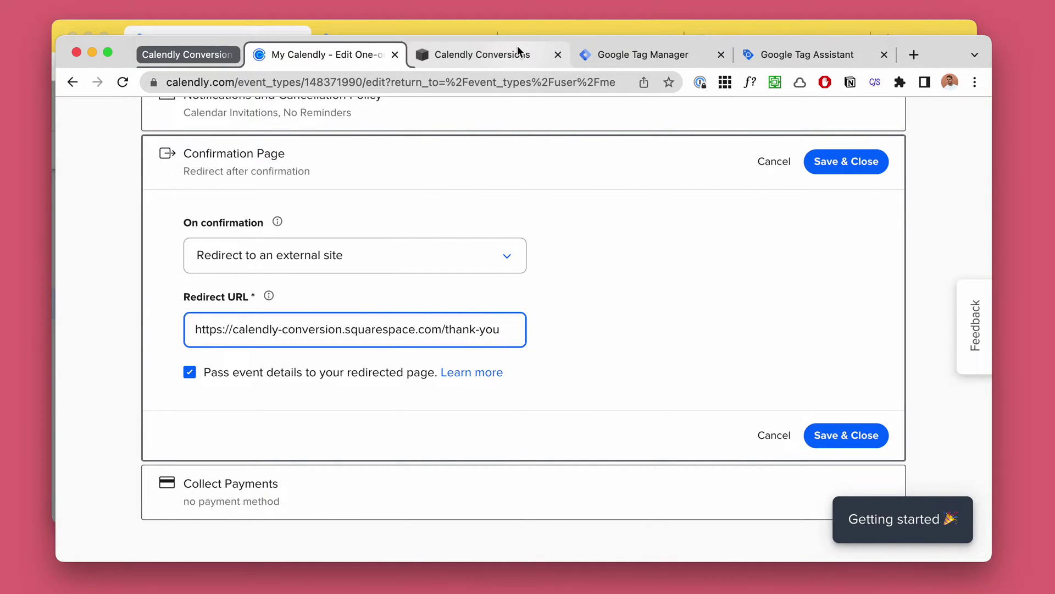
Step: Switch to the browser window with the Squarespace thank-you page and highlight its "Thank you for booking" heading
left_click(518, 25)
left_click(517, 27)
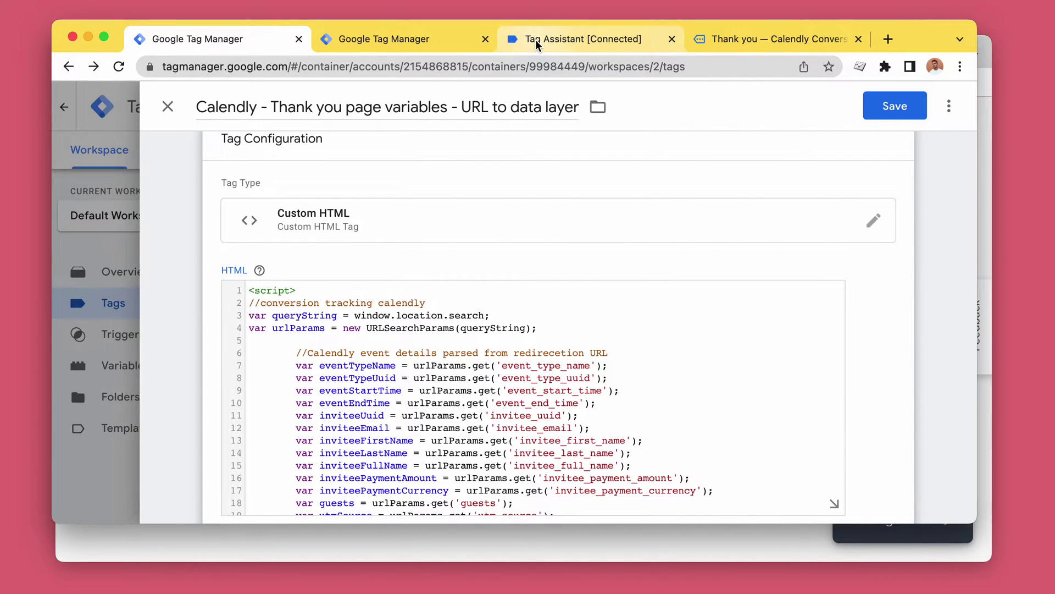
left_click(742, 41)
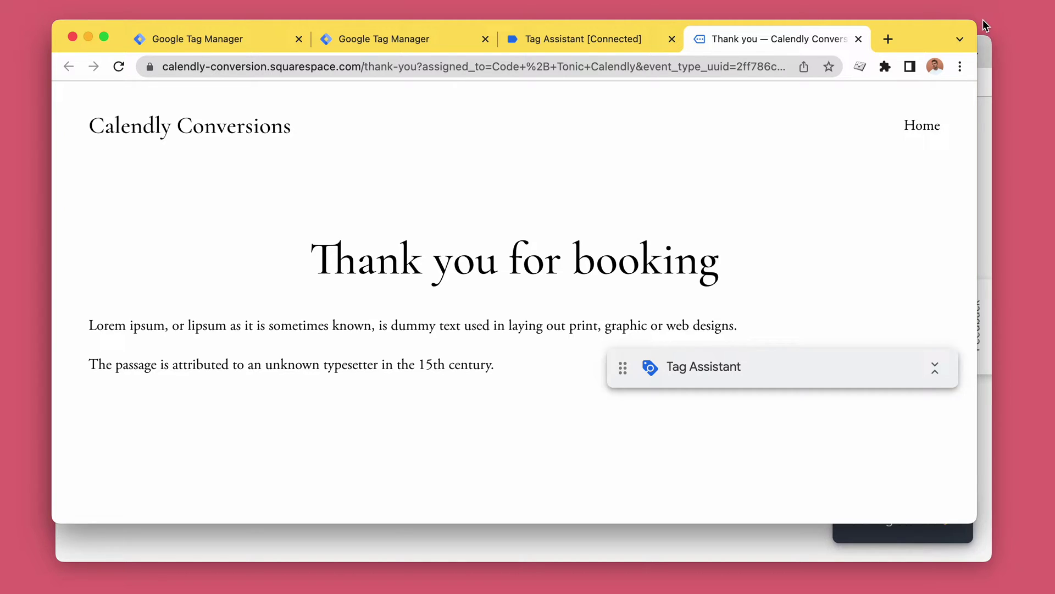
mouse_move(979, 24)
left_mouse_down()
mouse_move(971, 20)
mouse_move(982, 20)
left_mouse_up()
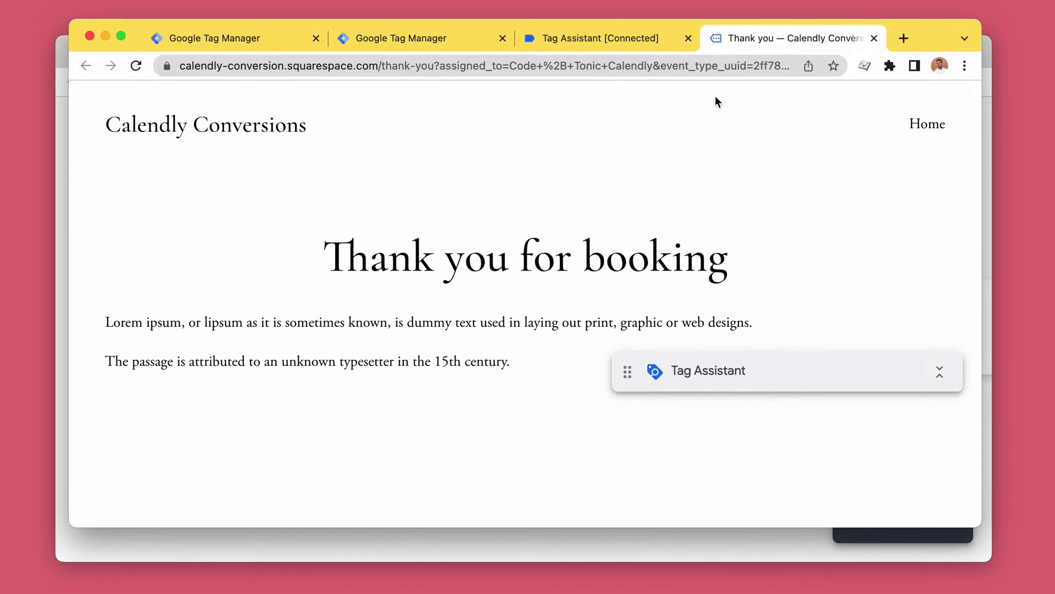
left_click_drag(363, 257, 778, 260)
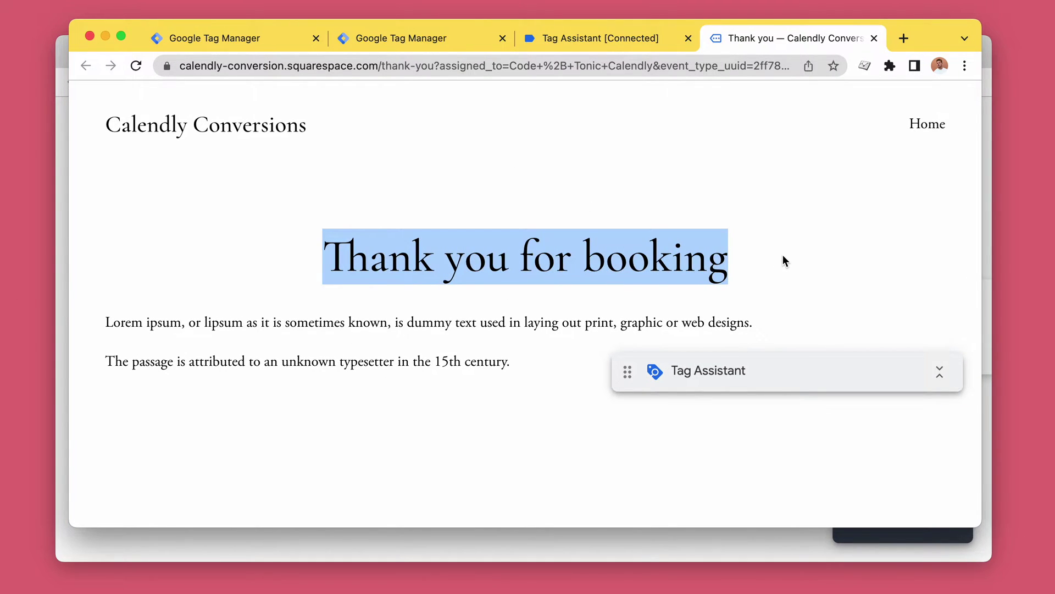
left_click(784, 256)
Step: Examine the event and invitee query parameters in the thank-you page's address, from assigned_to through to answer_1
left_click(476, 68)
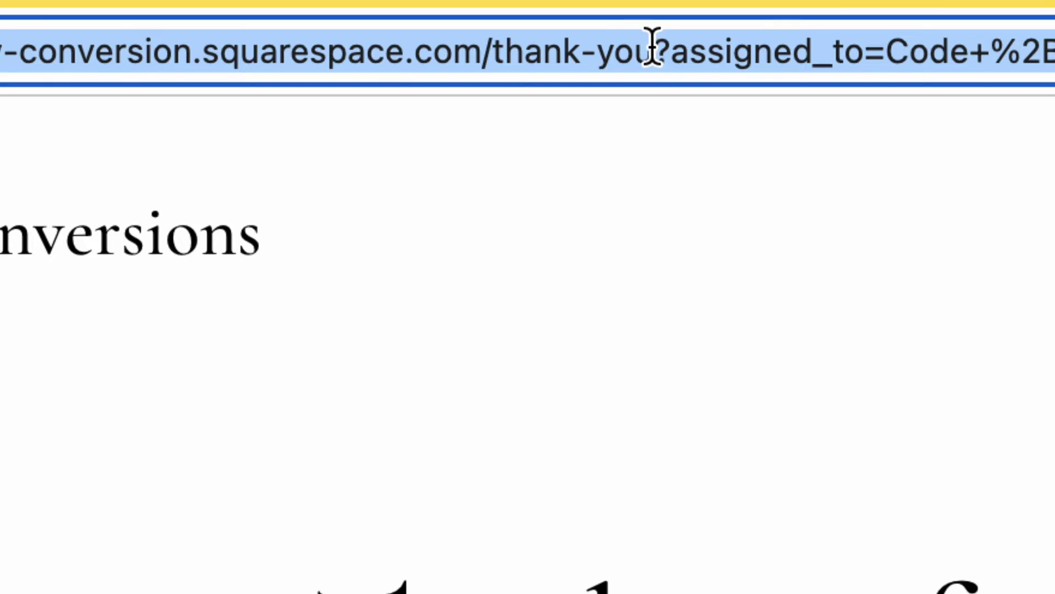
left_click(561, 45)
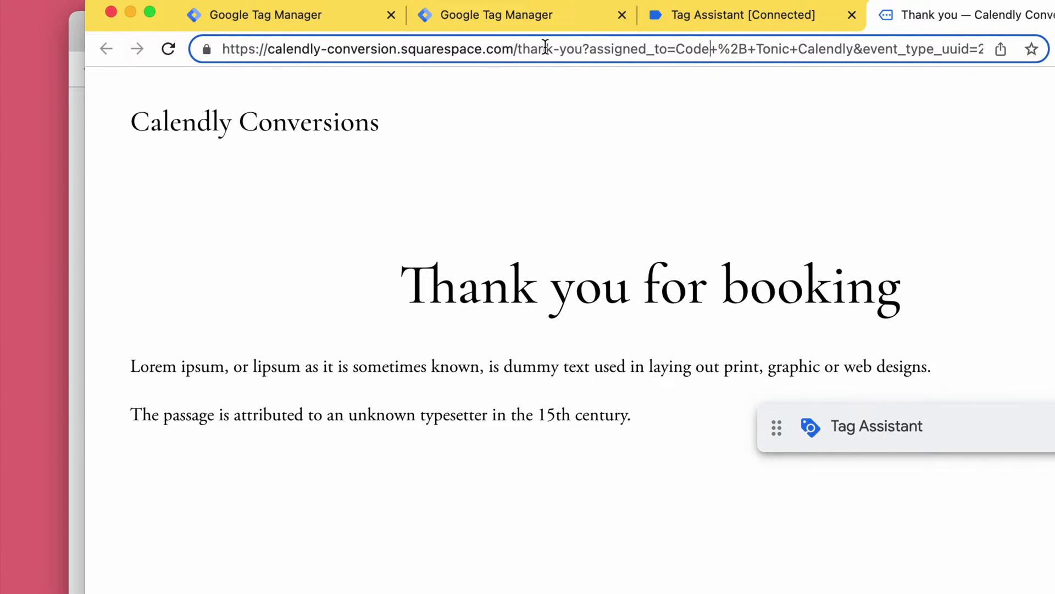
key("Right")
key("Right")
key("Right")
key("Right")
key("Right")
key("Right")
key("Right")
key("Right")
key("Right")
key("Right")
key("Right")
key("Right")
key("Right")
key("Right")
key("Right")
key("Right")
key("Right")
key("Right")
key("Right")
key("Right")
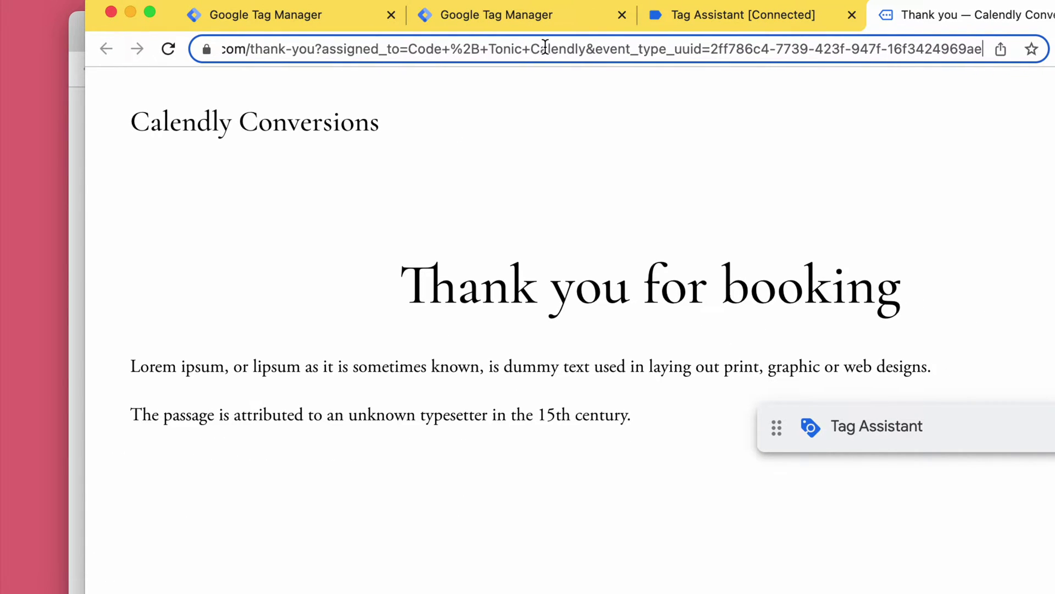
key("Right")
key("Right")
key("Right")
key("Right")
key("Right")
key("Right")
key("Right")
key("Right")
key("Right")
key("Right")
key("Right")
key("Right")
key("Right")
key("Right")
key("Right")
key("Right")
key("Right")
key("Right")
key("Right")
key("Right")
key("Right")
key("Right")
key("Right")
key("Right")
key("Right")
key("Right")
key("Right")
key("Right")
key("Right")
key("Right")
key("Right")
key("Right")
key("Right")
key("Right")
key("Right")
key("Right")
key("Right")
key("Right")
key("Right")
key("Right")
key("Right")
key("Right")
key("Right")
key("Right")
key("Right")
key("Right")
key("Right")
key("Right")
key("Right")
key("Right")
key("Right")
key("Right")
key("Right")
key("Right")
key("Right")
key("Right")
key("Right")
key("Right")
key("Right")
key("Right")
key("Right")
key("Right")
key("Right")
key("Right")
key("Right")
key("Right")
key("Right")
key("Right")
key("Right")
key("Right")
key("Right")
key("Right")
key("Right")
key("Right")
key("Right")
key("Right")
key("Right")
key("Right")
key("Right")
key("Right")
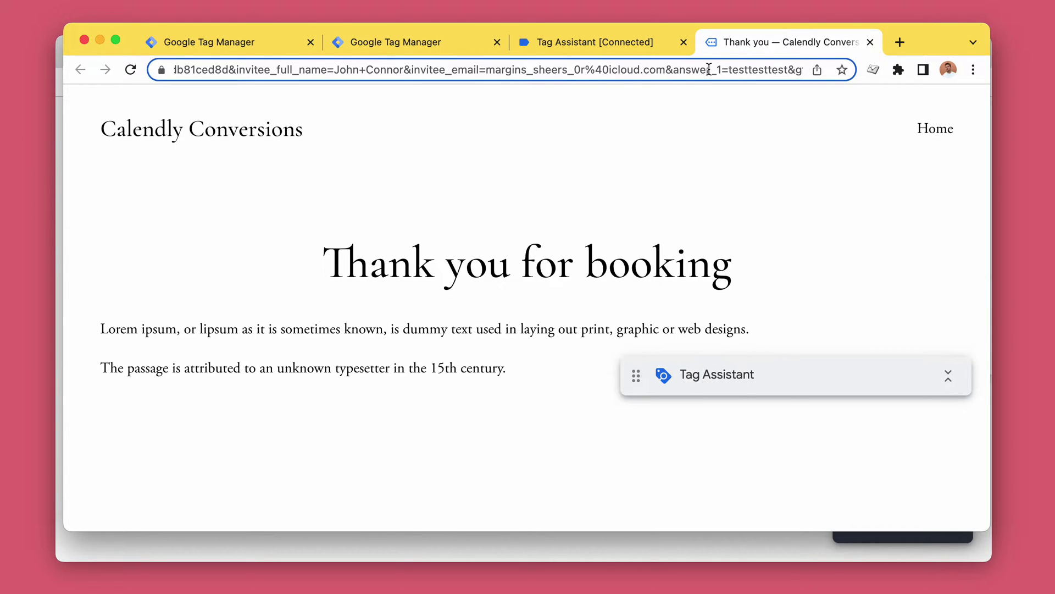
Step: Leave the address and widen the browser window showing the thank-you page
left_click_drag(995, 25, 1009, 20)
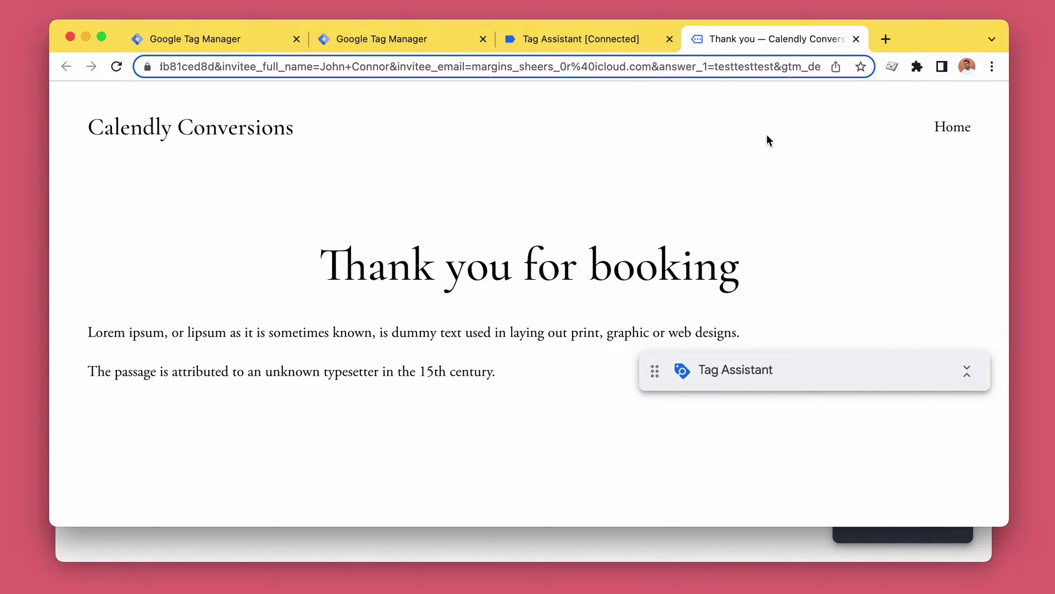
left_click(742, 162)
mouse_move(1010, 23)
left_mouse_down()
mouse_move(1023, 19)
mouse_move(1006, 28)
left_mouse_up()
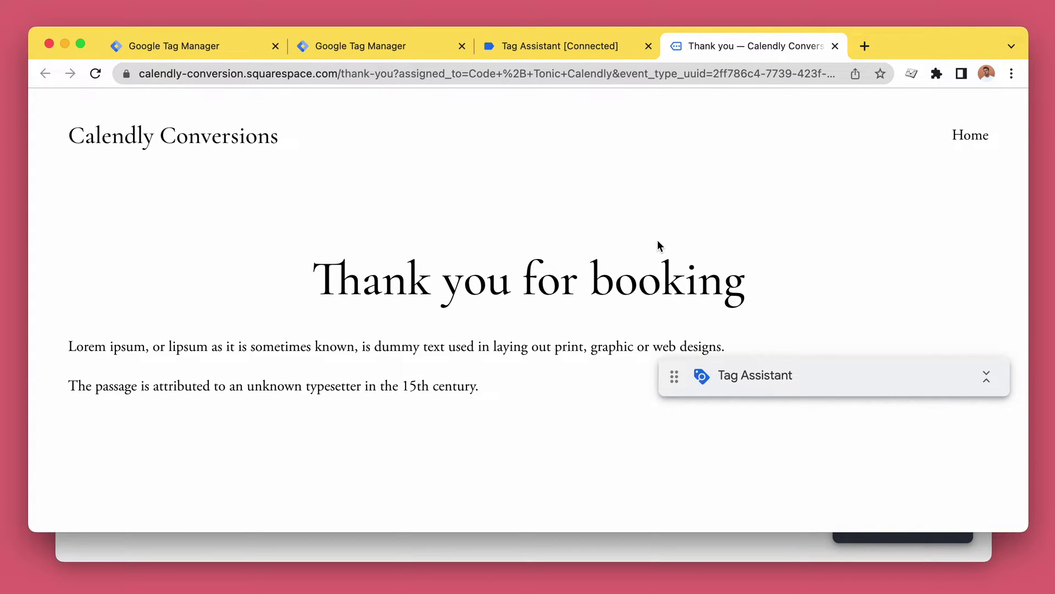
Step: Switch to the Google Tag Manager tag "Calendly - Thank you page variables - URL to data layer" and review its Custom HTML parameter-reading script
key("super+1")
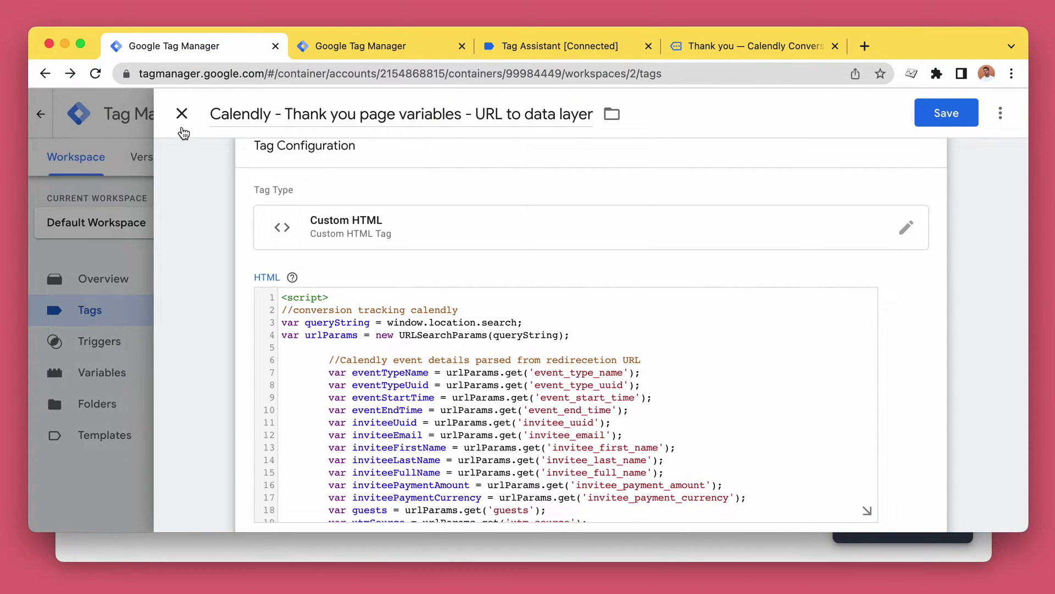
right_click(219, 112)
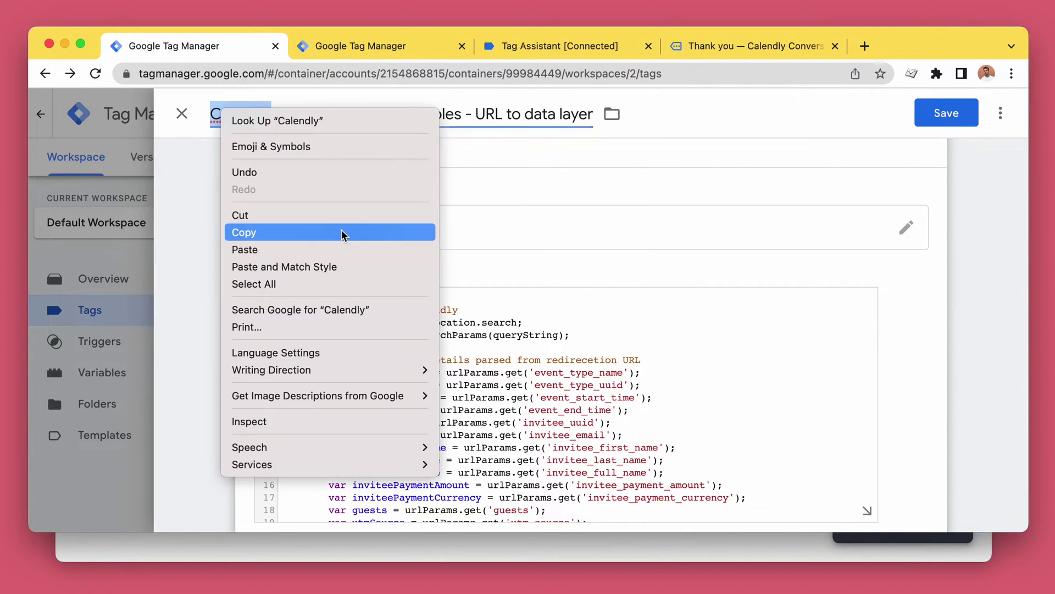
left_click(571, 187)
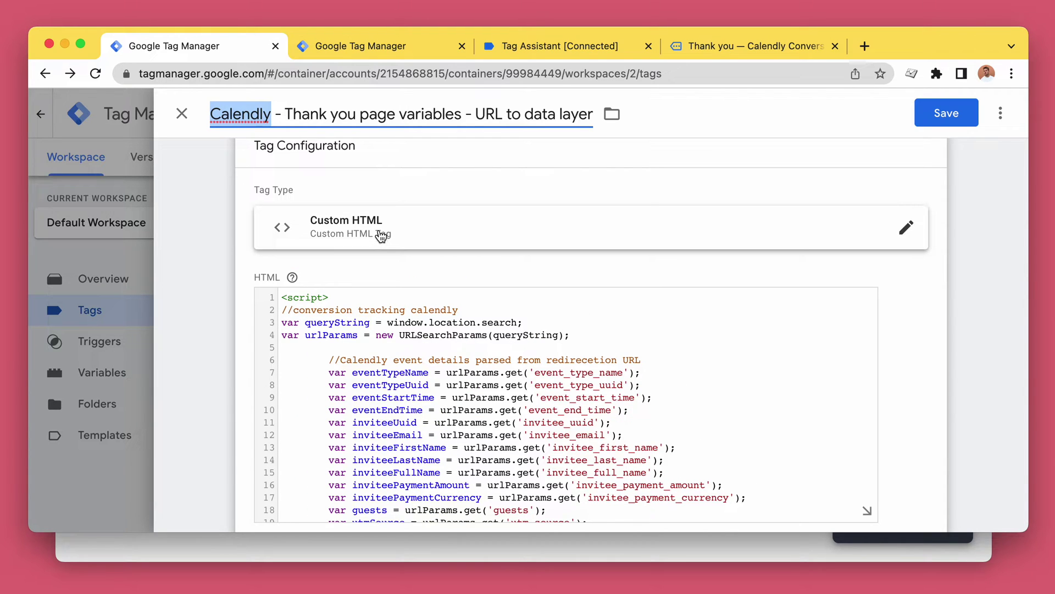
scroll(374, 440, "down", 1)
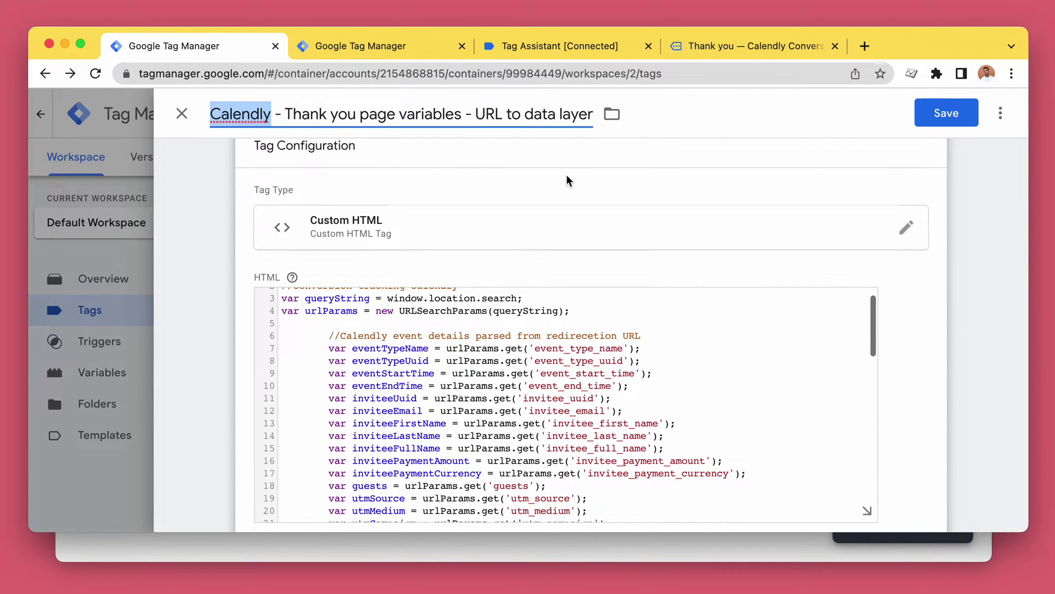
scroll(568, 180, "down", 1)
scroll(345, 255, "up", 1)
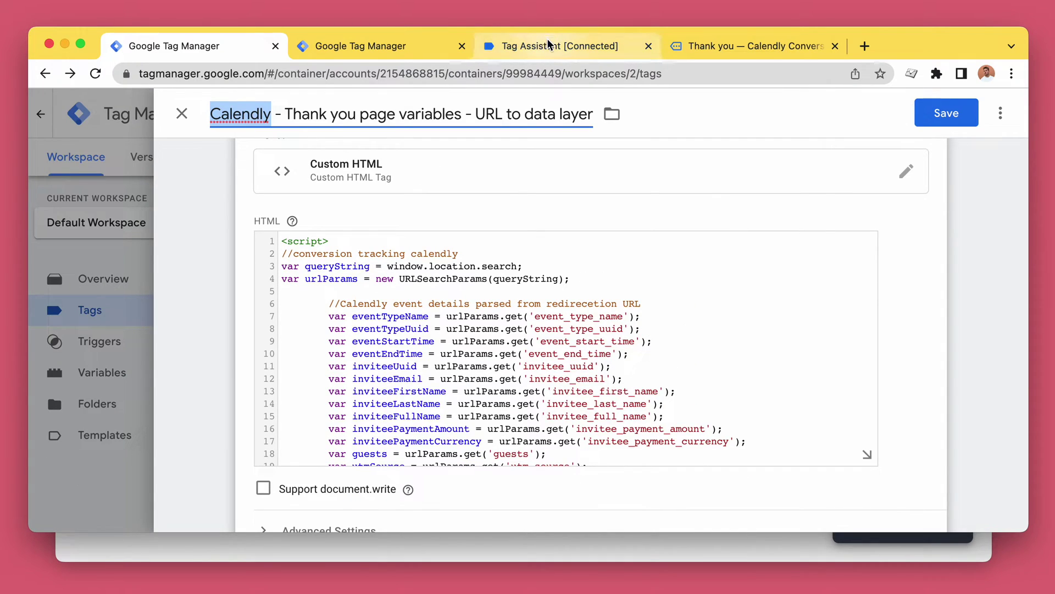
Step: Return to the thank-you page and highlight the invitee_email parameter in its address
left_click(731, 45)
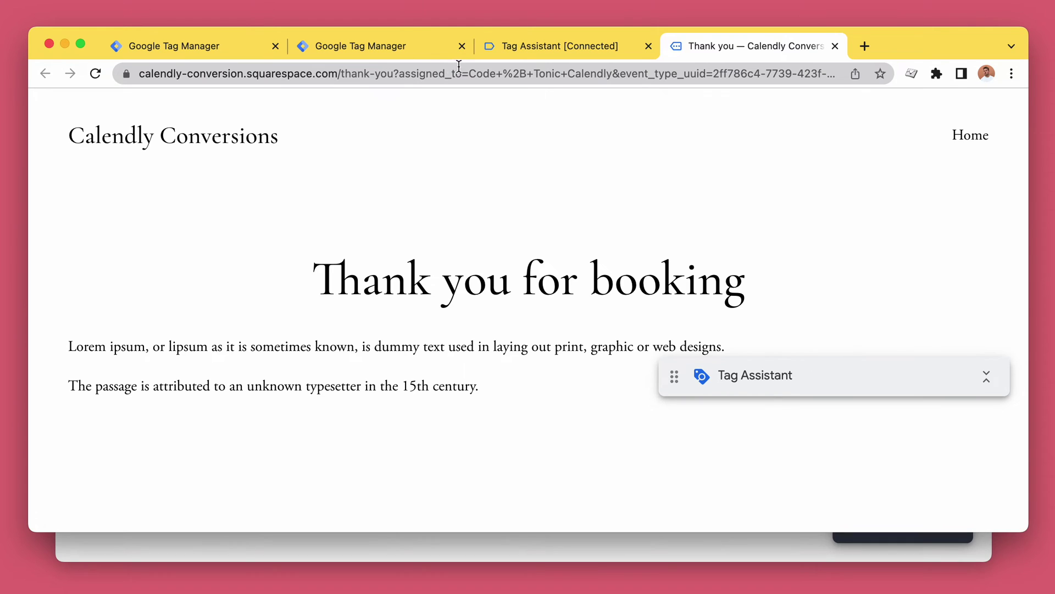
left_click(493, 78)
key("Right")
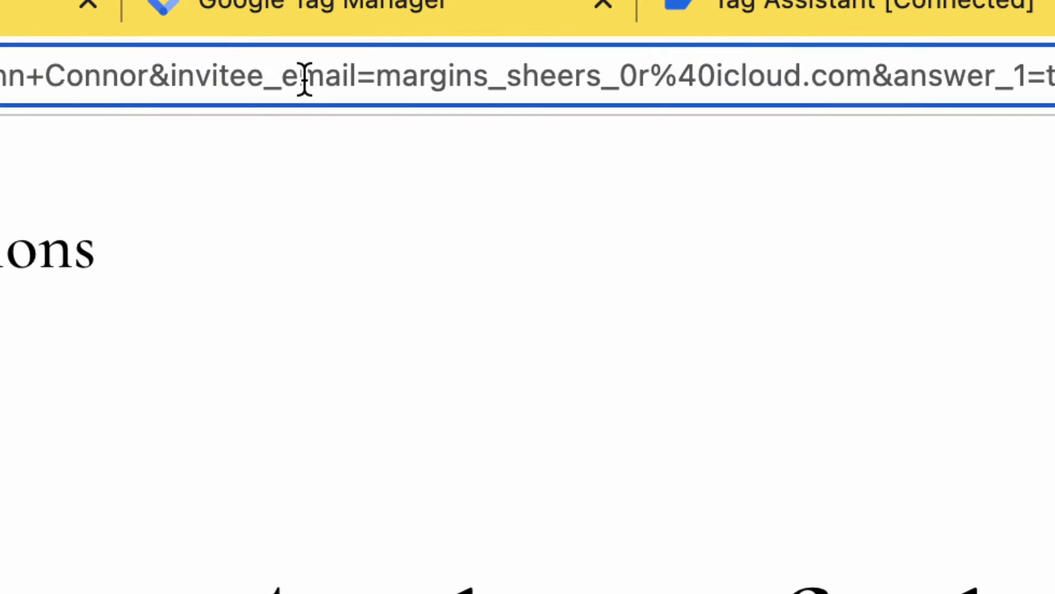
left_click_drag(357, 73, 512, 73)
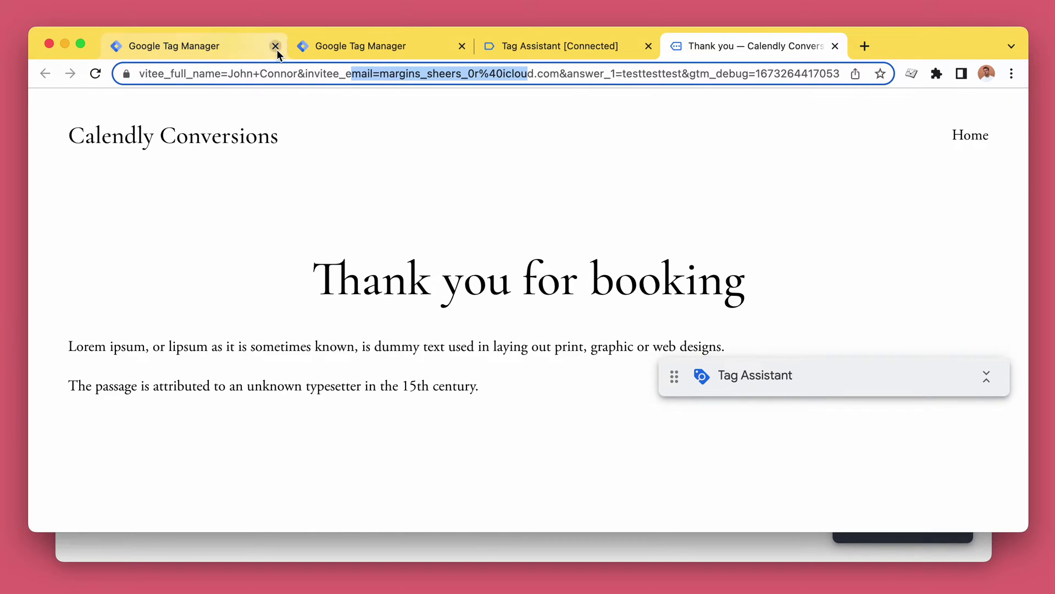
Step: Go back to the Custom HTML tag and examine the window.dataLayer.push block at the end of its script
left_click(242, 50)
scroll(484, 286, "down", 12)
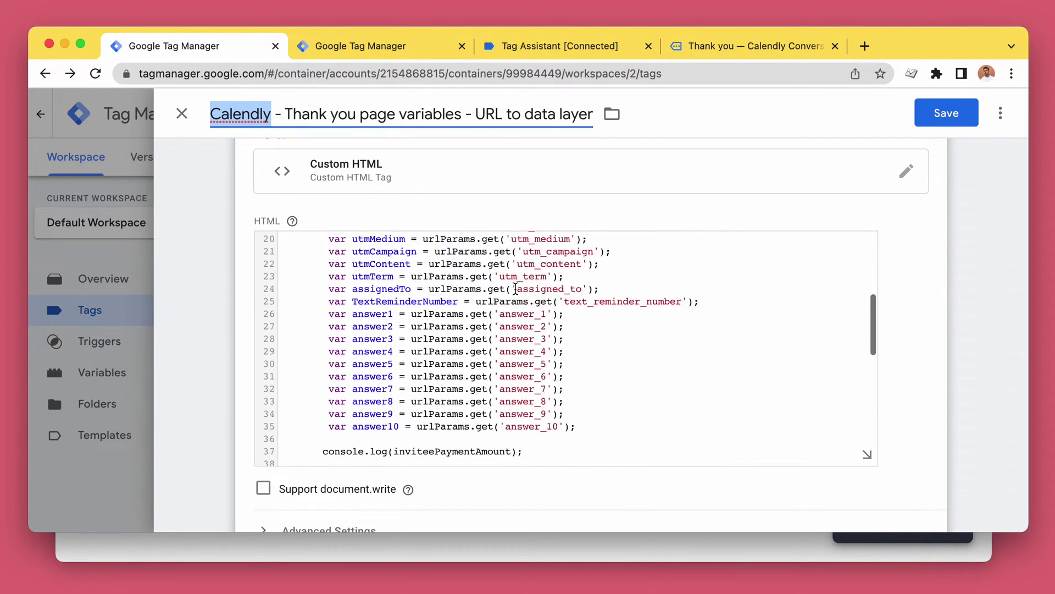
scroll(515, 288, "down", 1)
left_click(394, 333)
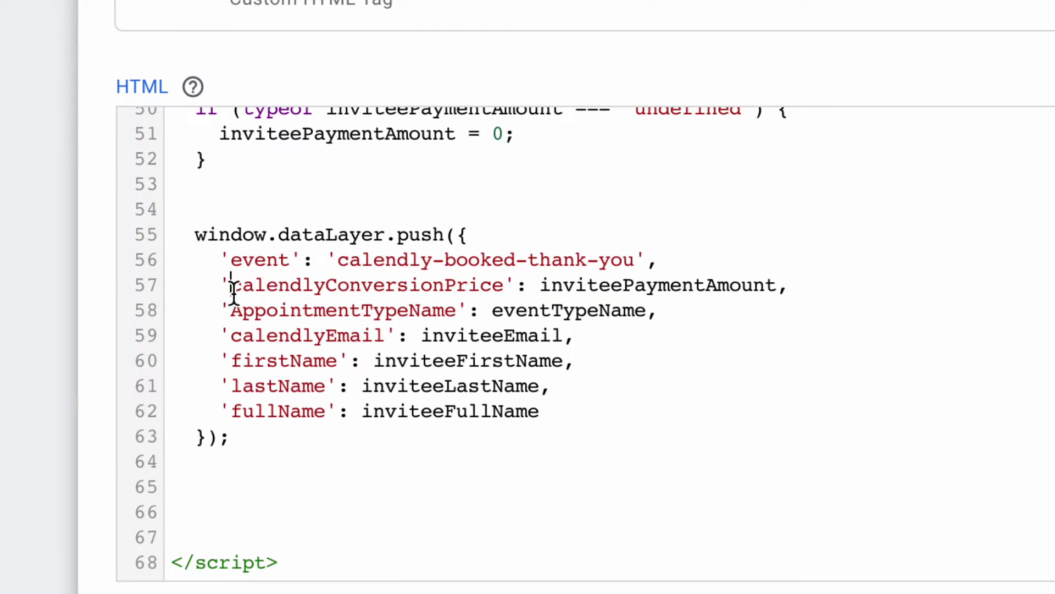
left_click_drag(311, 319, 470, 379)
left_click_drag(552, 406, 218, 308)
left_click(219, 308)
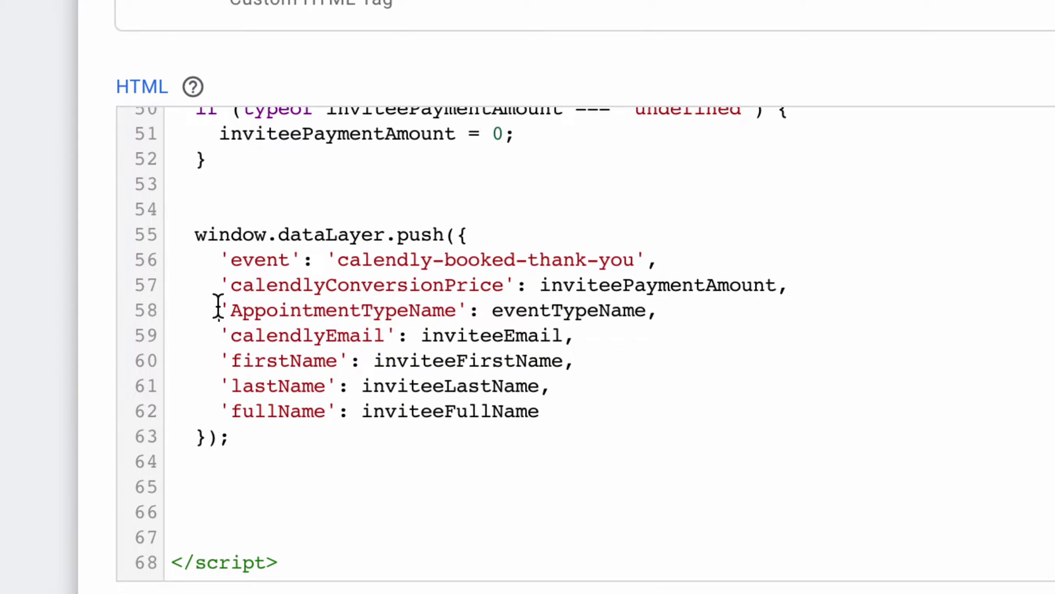
Step: Highlight the event key, its value calendly-booked-thank-you and the variable lines beneath it in the data layer push
double_click(245, 257)
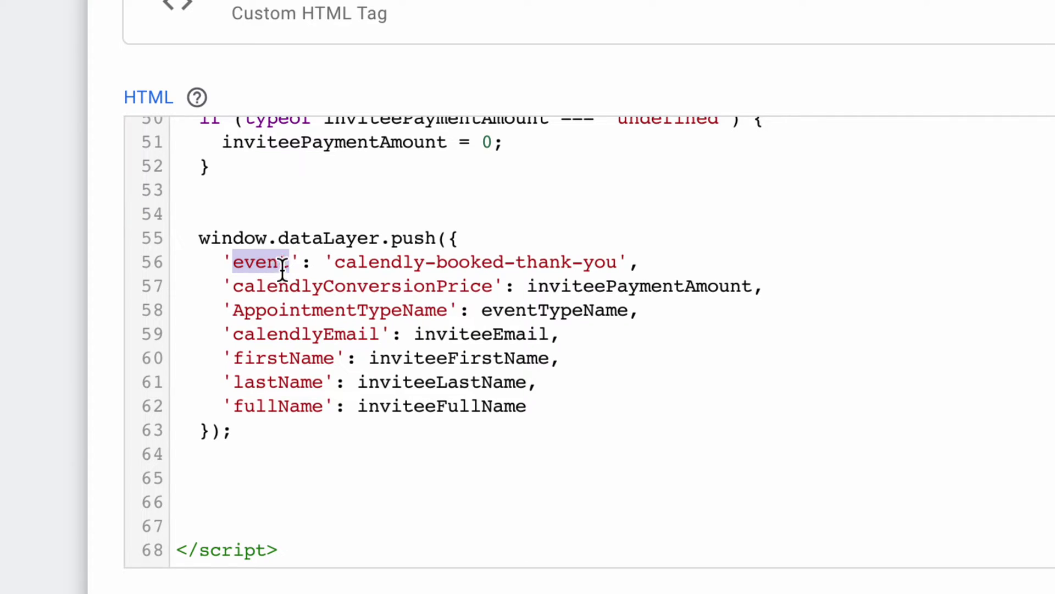
left_click_drag(329, 264, 622, 270)
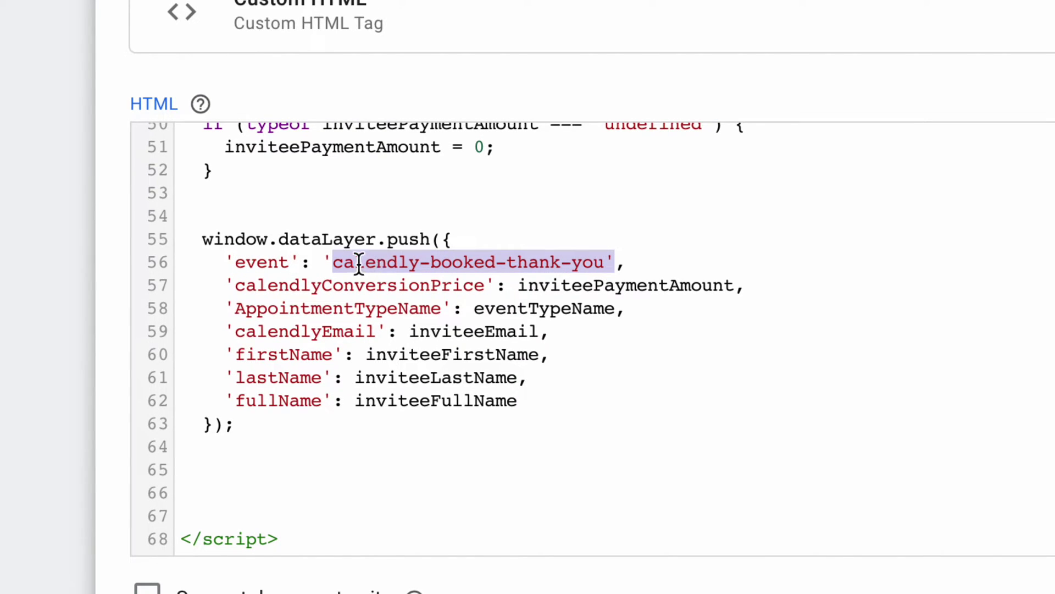
left_click(335, 263)
mouse_move(217, 283)
left_mouse_down()
mouse_move(570, 380)
mouse_move(540, 400)
mouse_move(242, 302)
mouse_move(224, 282)
left_mouse_up()
left_click(555, 397)
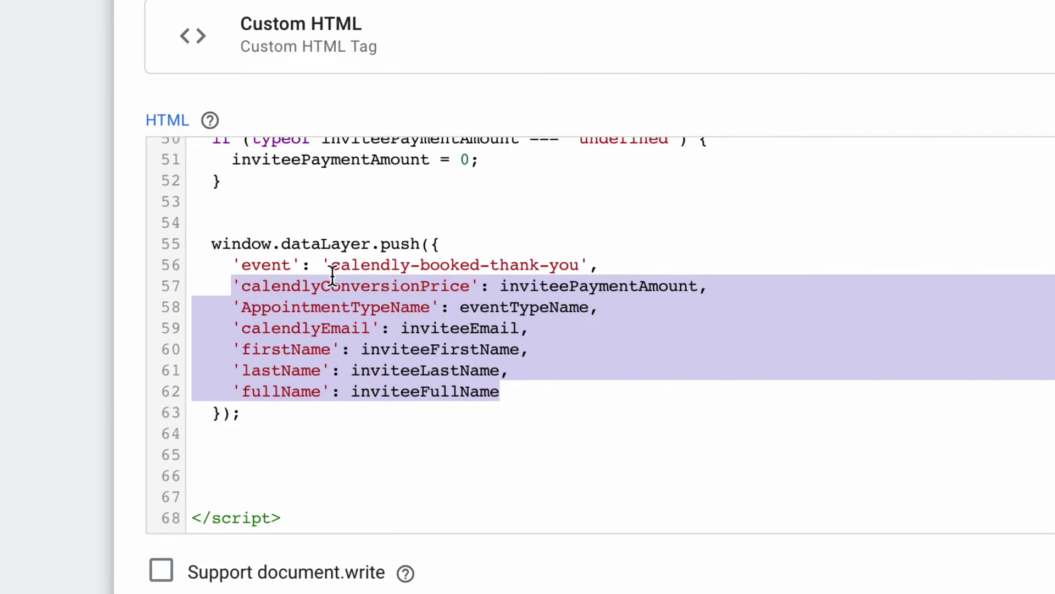
double_click(264, 266)
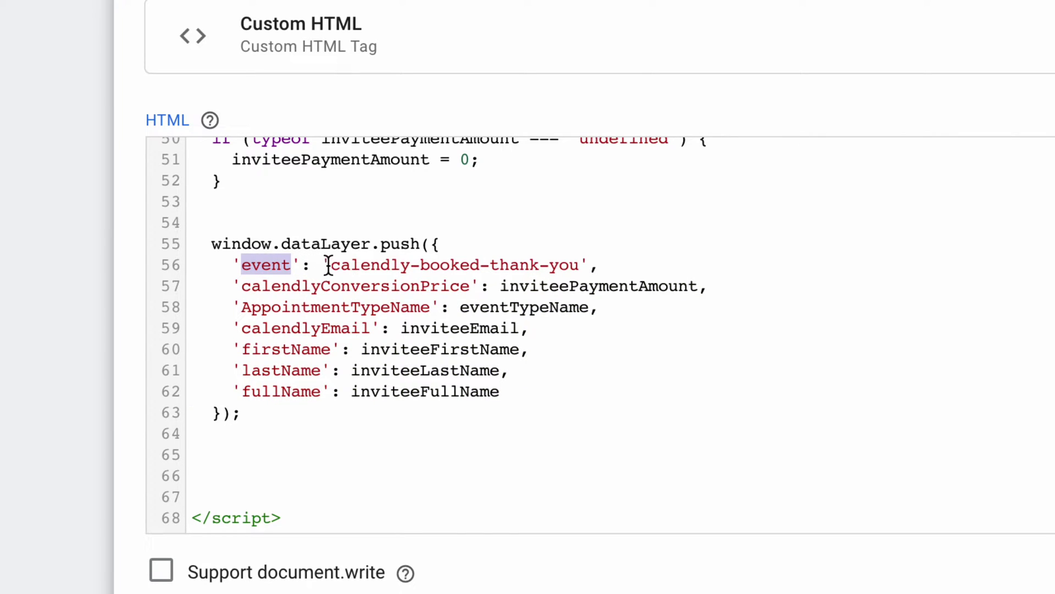
left_click_drag(332, 266, 575, 265)
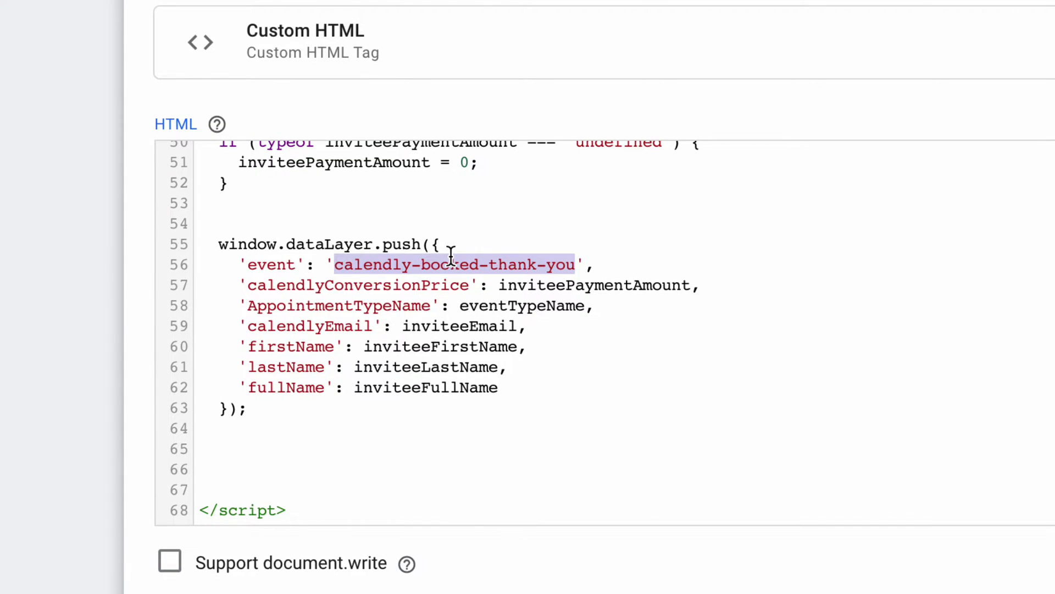
Step: Highlight the data layer keys from calendlyConversionPrice to fullName one by one, and check the tag's firing trigger
double_click(318, 284)
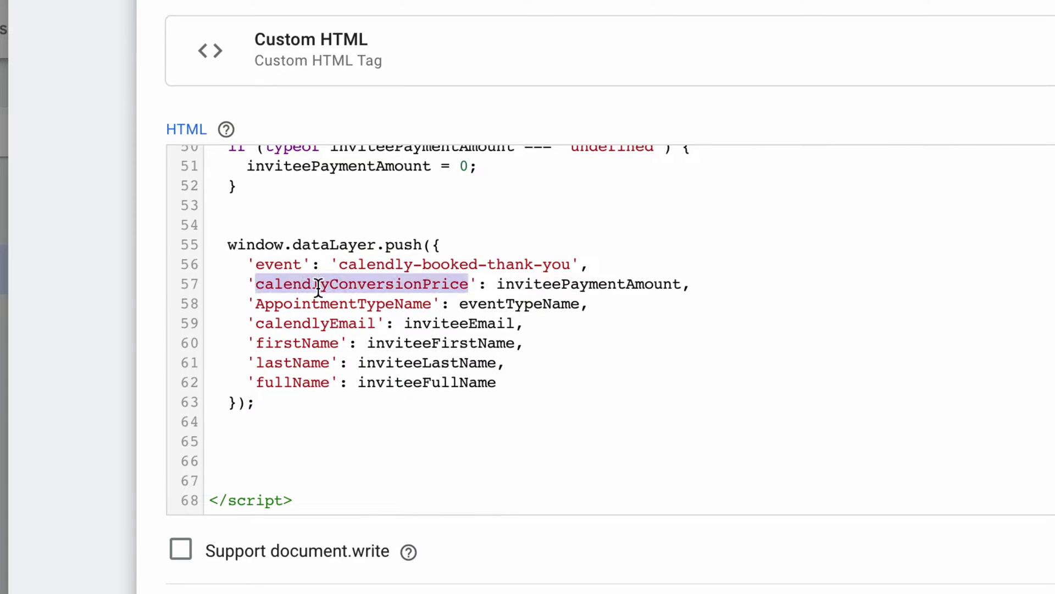
double_click(319, 304)
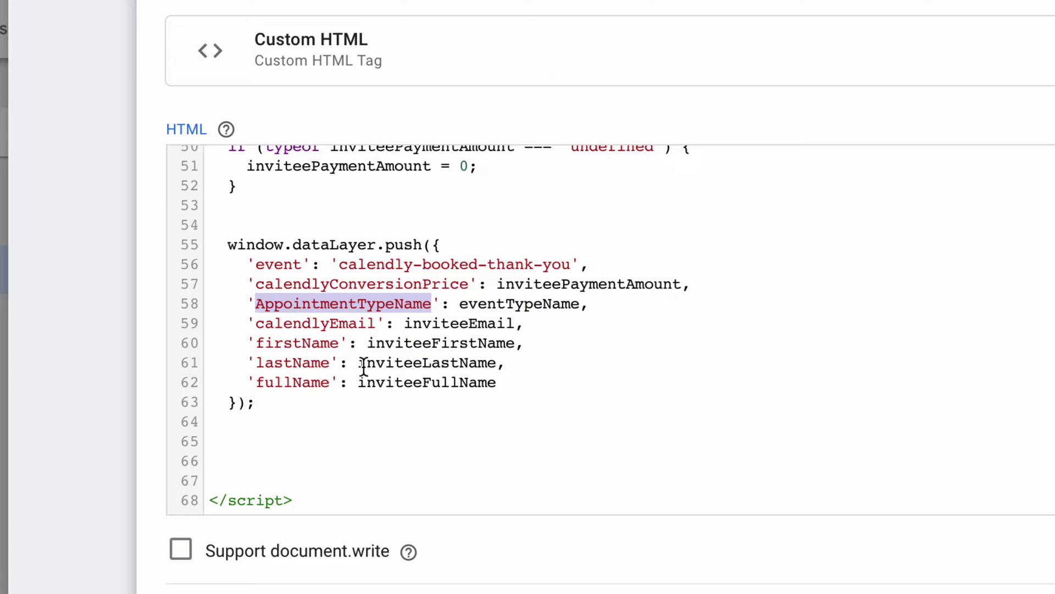
double_click(308, 324)
double_click(300, 343)
double_click(306, 363)
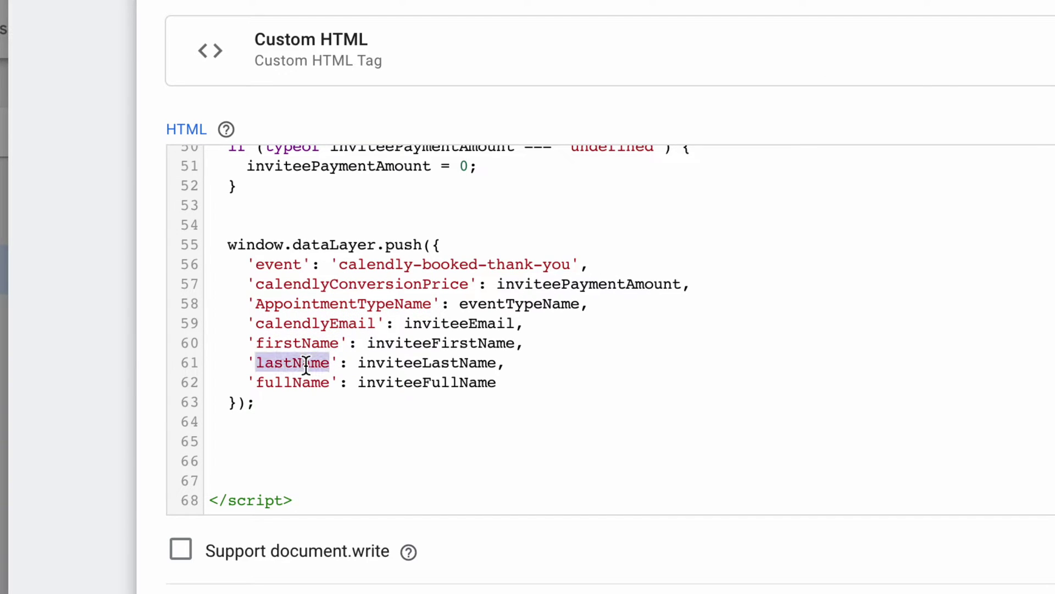
double_click(306, 381)
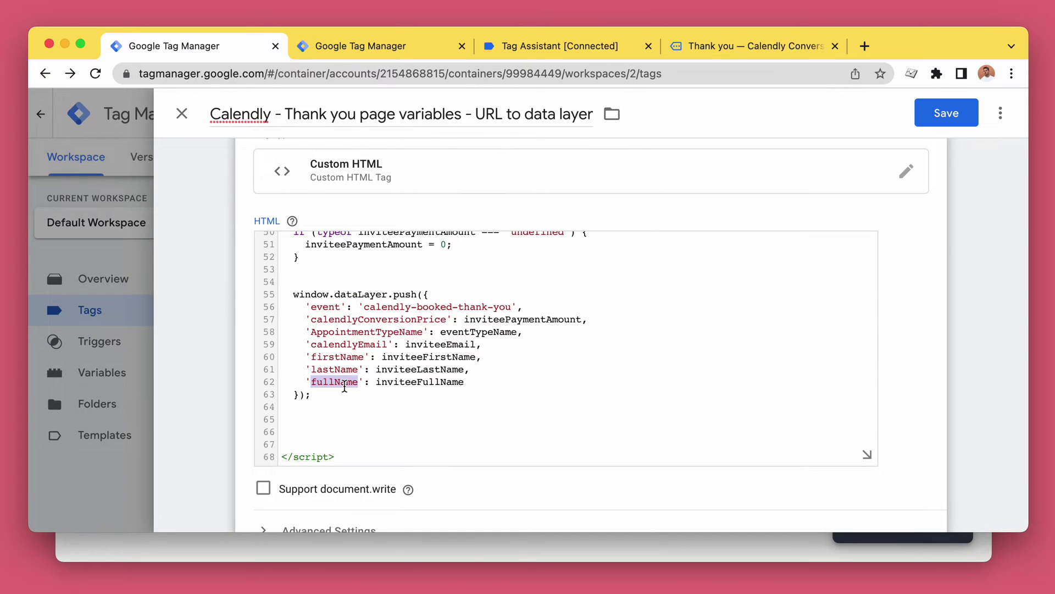
scroll(426, 236, "down", 5)
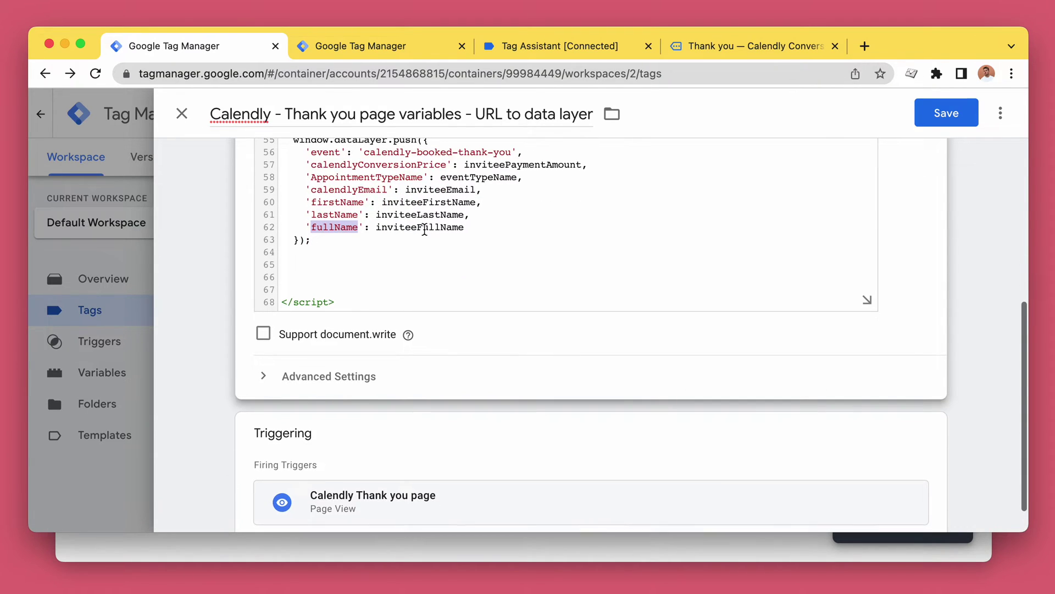
mouse_move(410, 297)
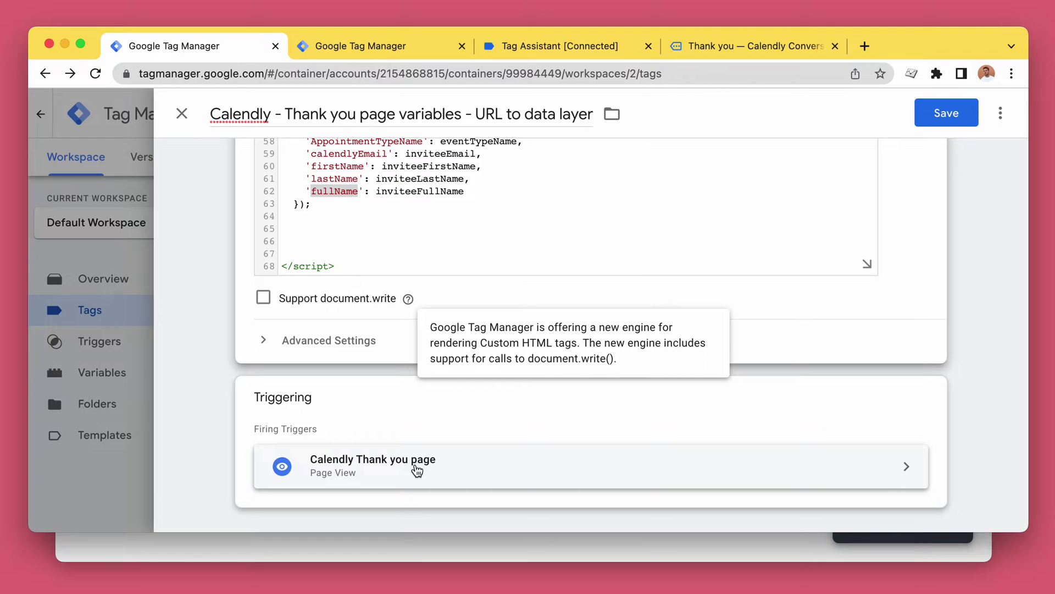
Step: Open the tag's Calendly Thank you page trigger and examine its Page Path condition, highlighting its value and viewing the available match operators
left_click(410, 472)
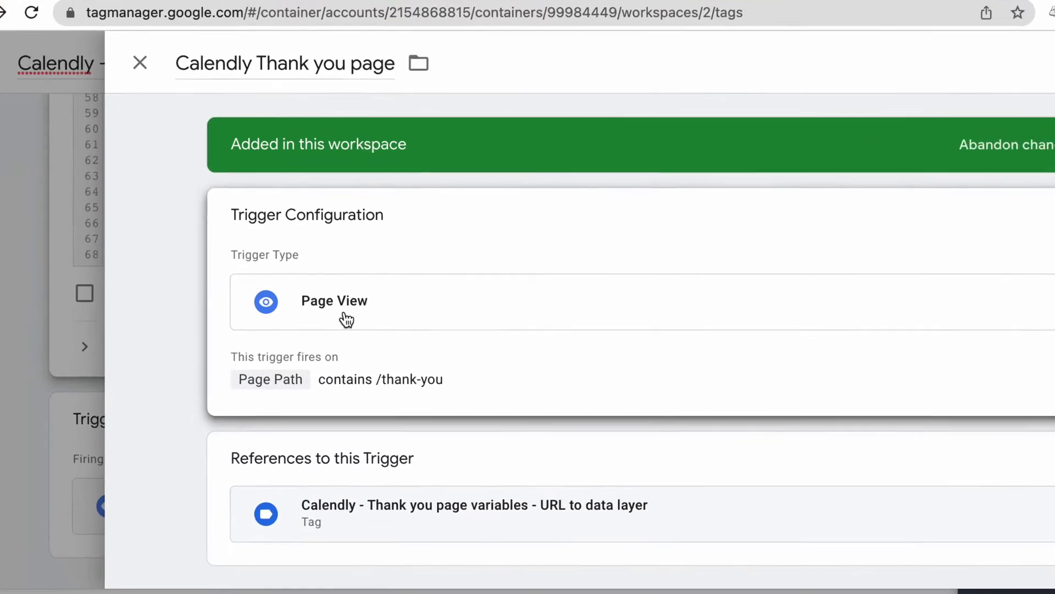
left_click(345, 328)
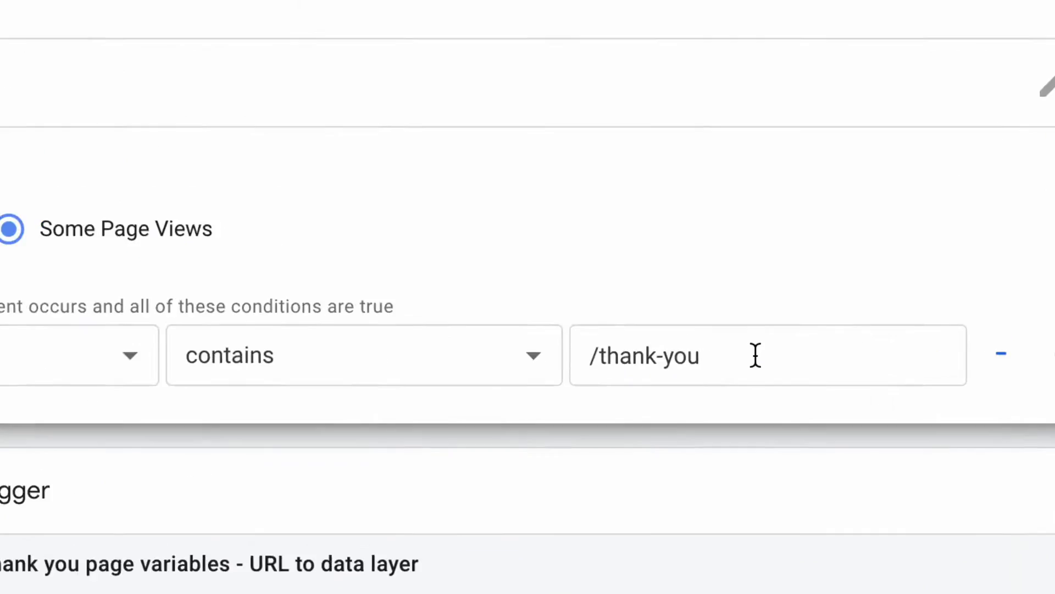
left_click_drag(967, 379, 887, 379)
left_click_drag(586, 354, 448, 371)
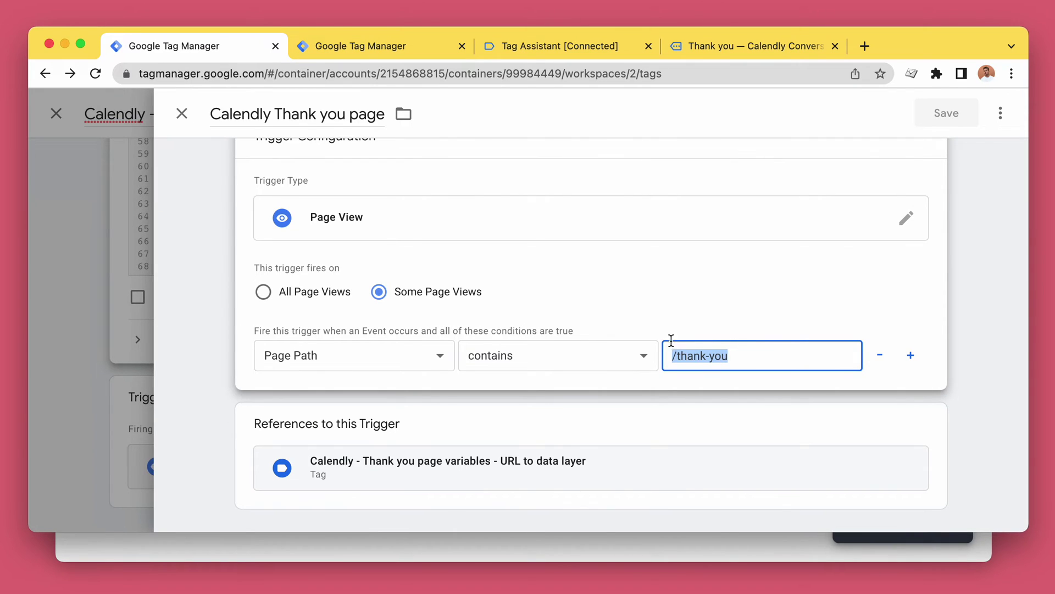
left_click(542, 364)
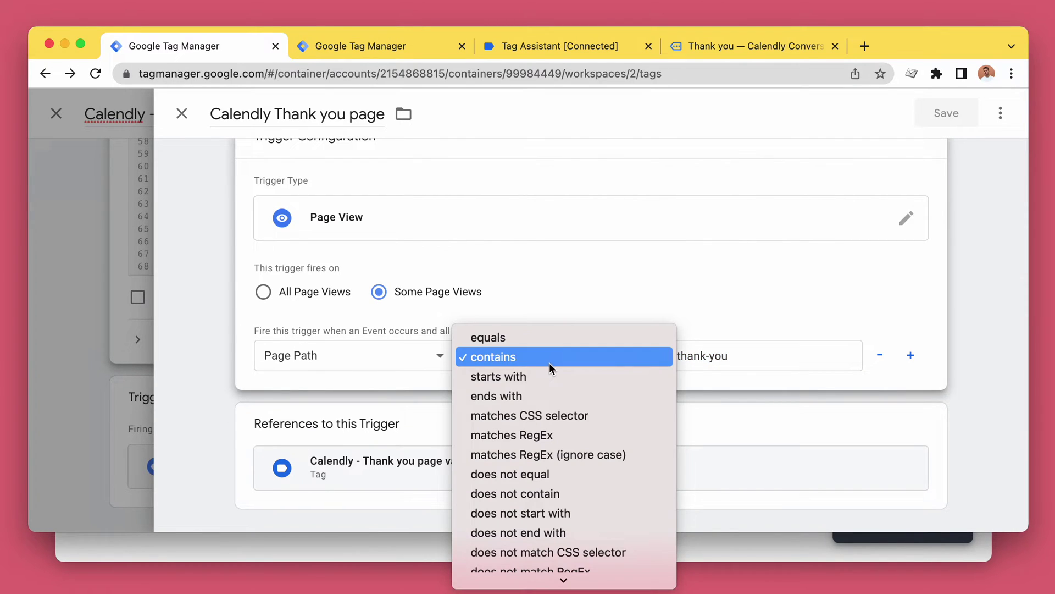
scroll(562, 414, "down", 3)
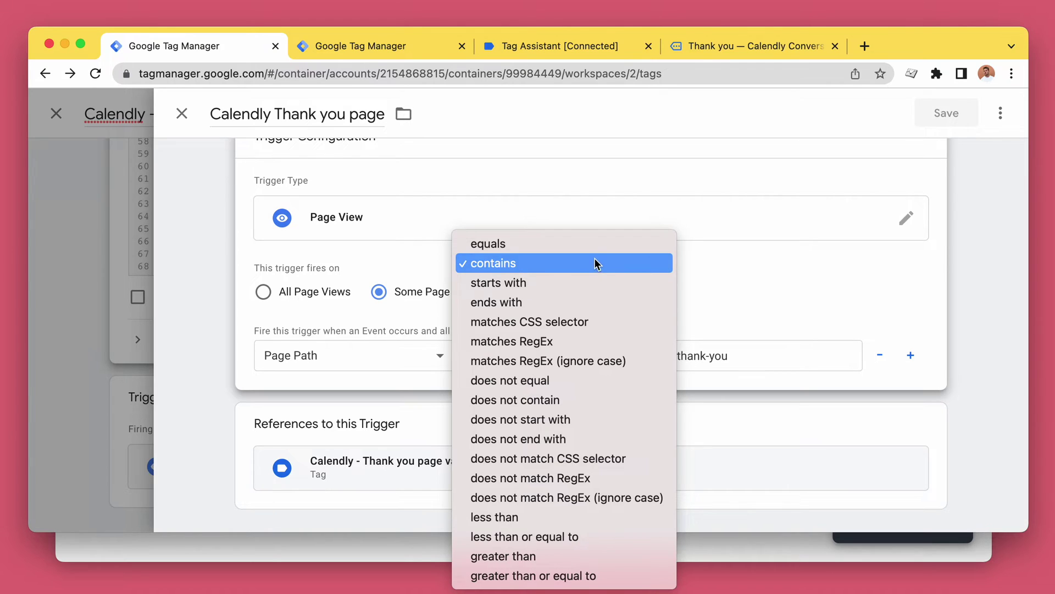
left_click(742, 304)
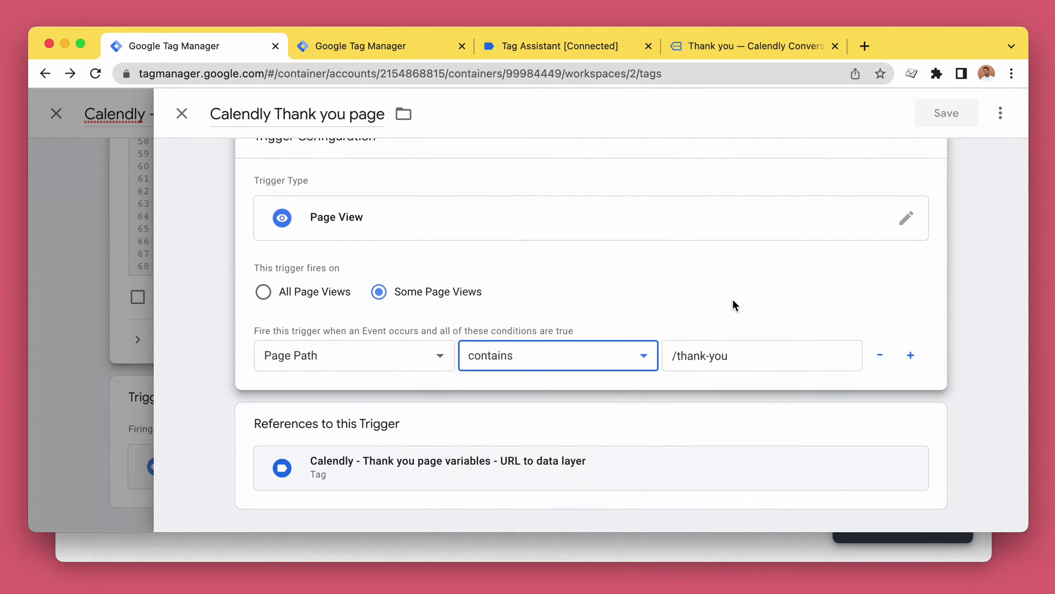
Step: Try /thank-you-custom as the Page Path value in the trigger condition and restore it to /thank-you
left_click(808, 355)
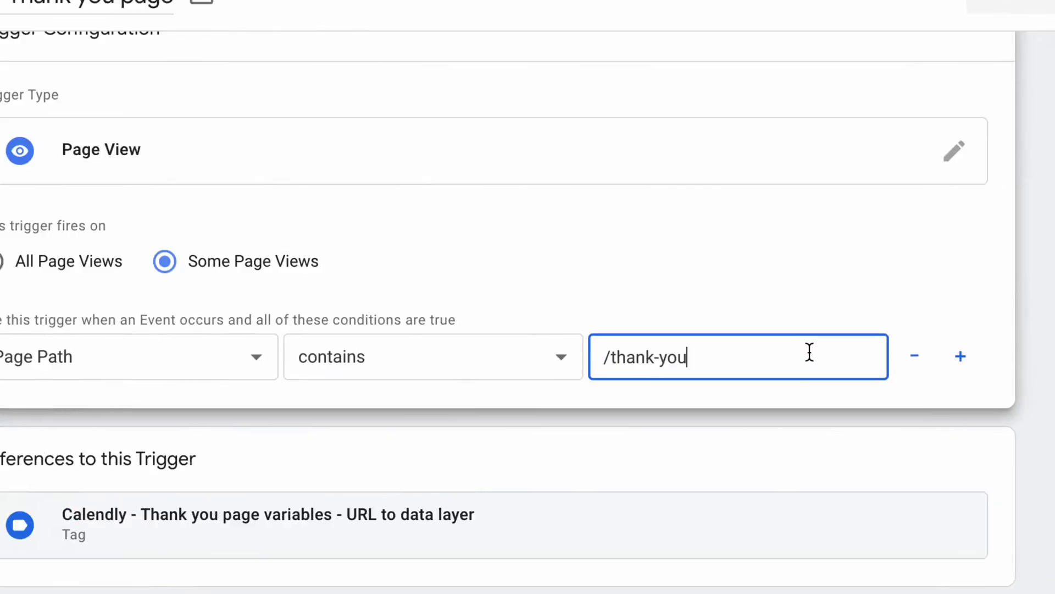
type("-")
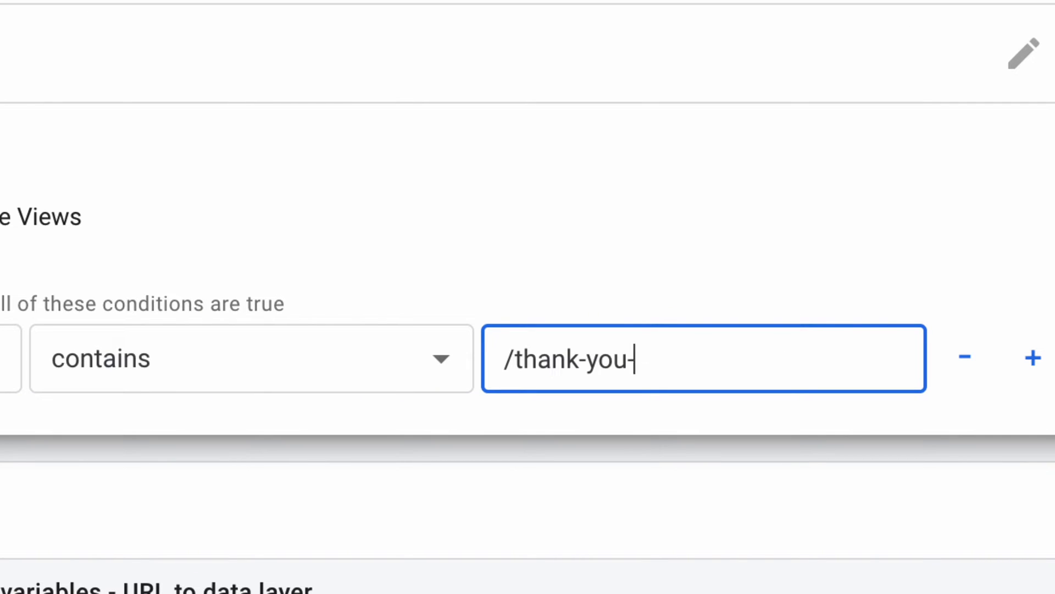
type("1")
type("cs")
key("BackSpace")
type("ustom")
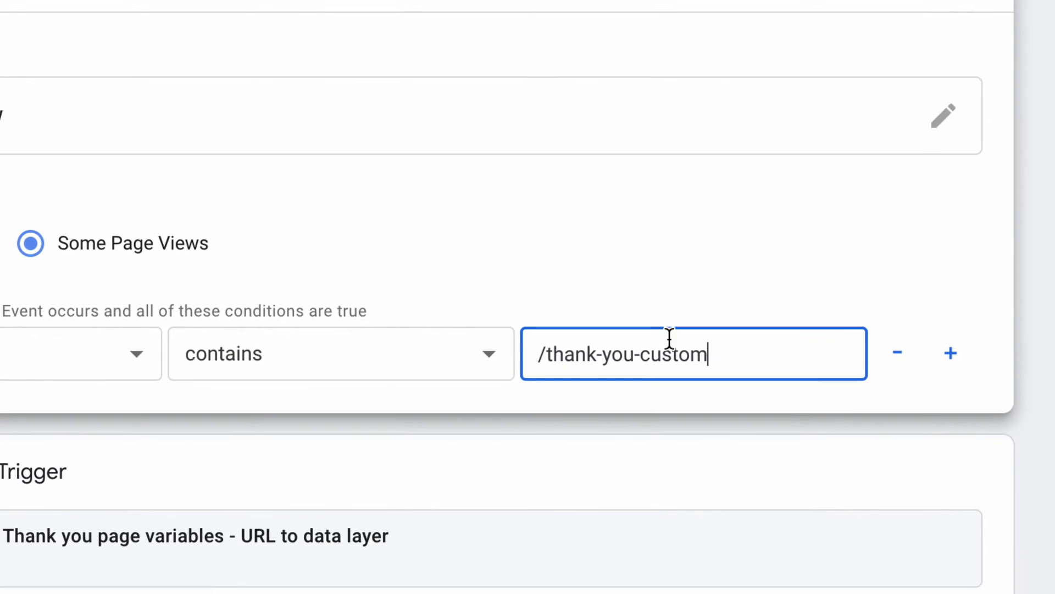
left_click_drag(760, 349, 485, 340)
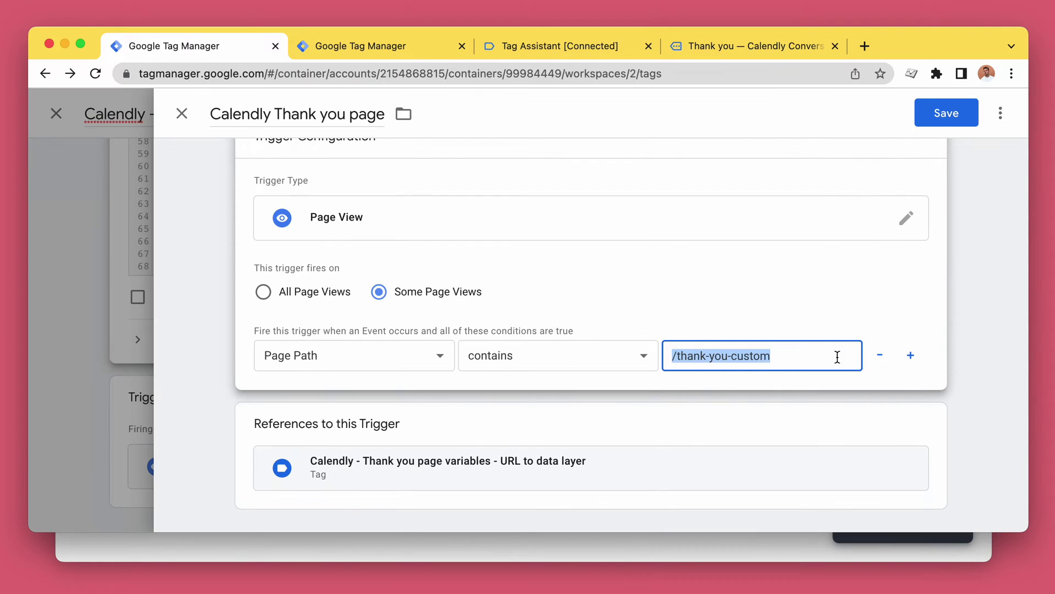
left_click(795, 351)
key("BackSpace")
key("BackSpace")
key("BackSpace")
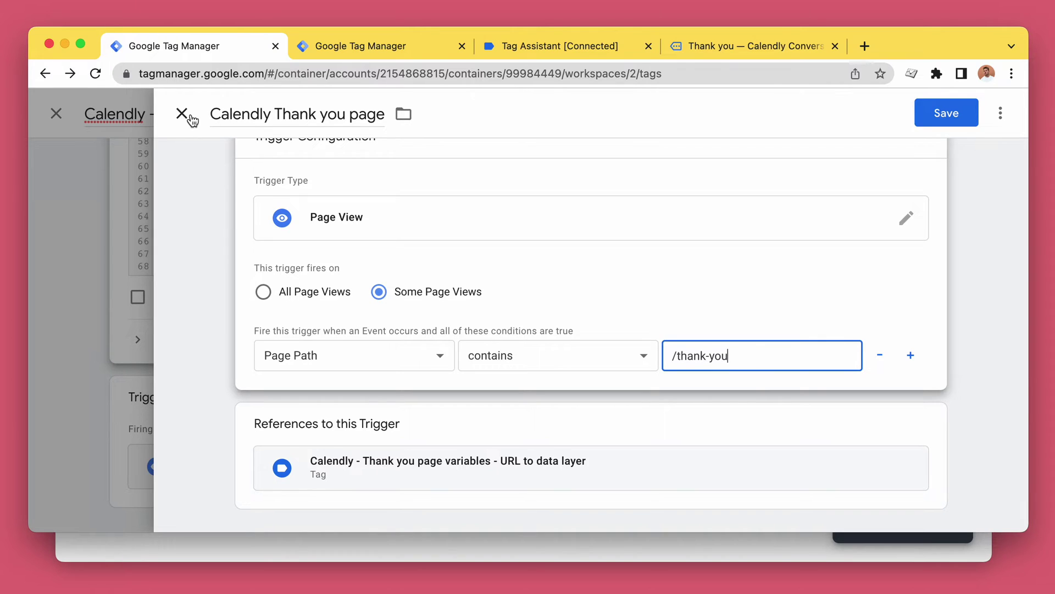
Step: Close the trigger and its Custom HTML tag, discarding the unsaved changes in both
scroll(382, 461, "up", 2)
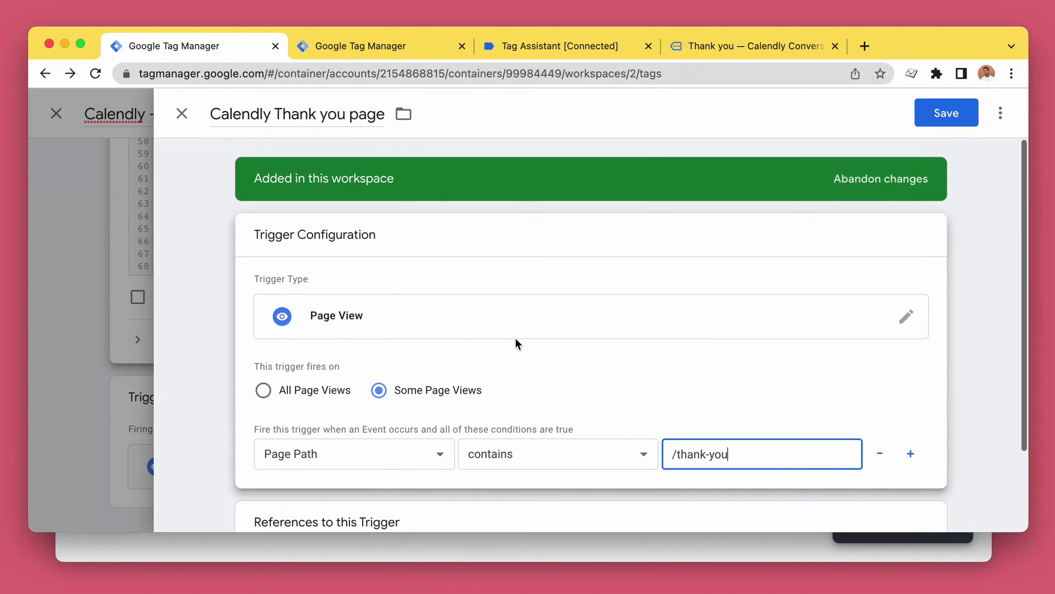
left_click(182, 112)
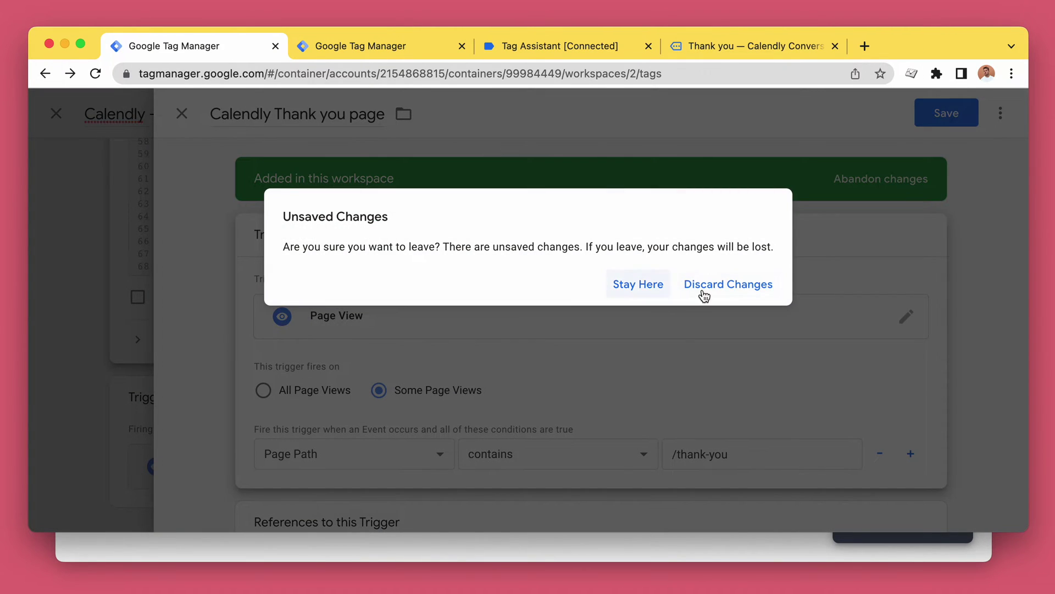
left_click(689, 286)
left_click(181, 113)
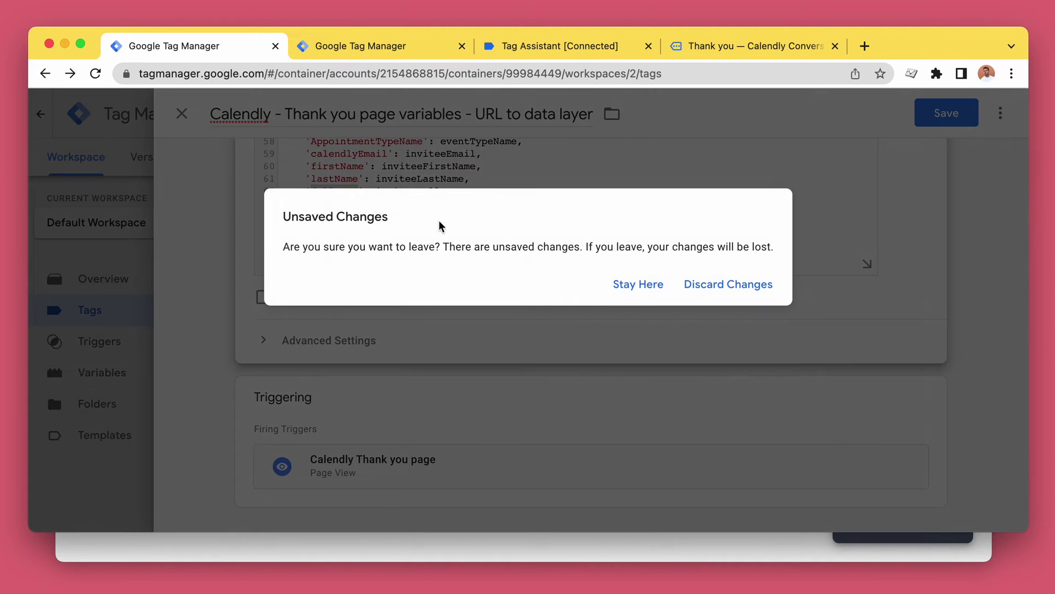
left_click(741, 293)
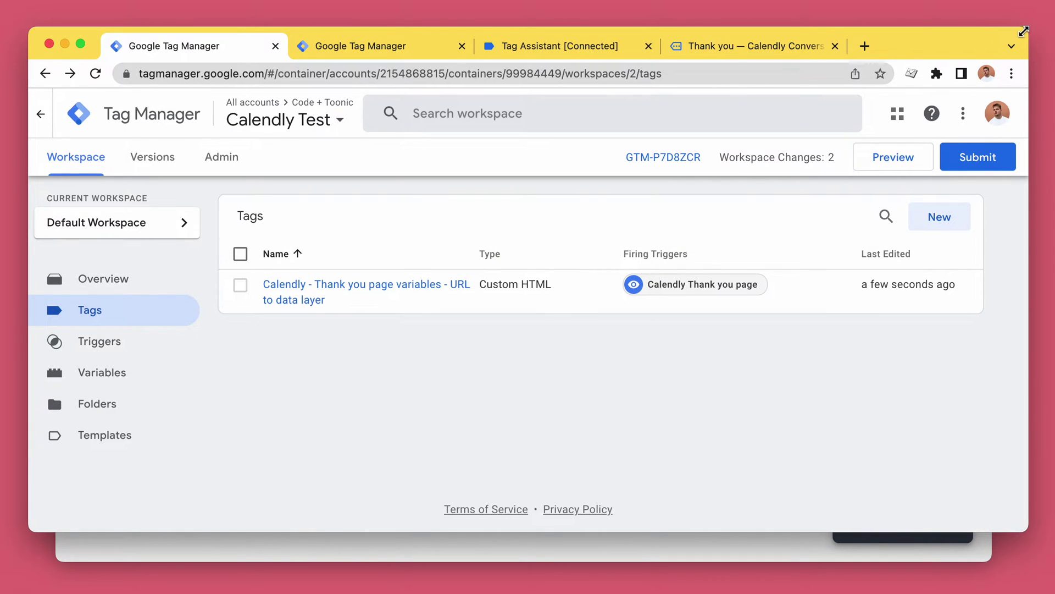
double_click(1023, 32)
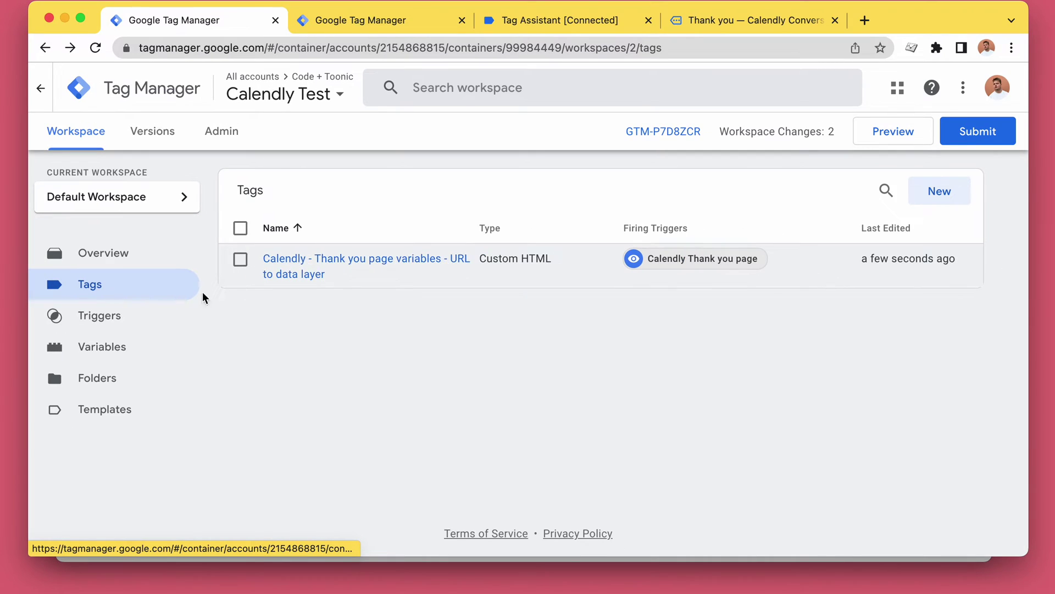
Step: Go to the workspace's user-defined variables and examine the name and configuration of the dl.lastName data layer variable
left_click(125, 347)
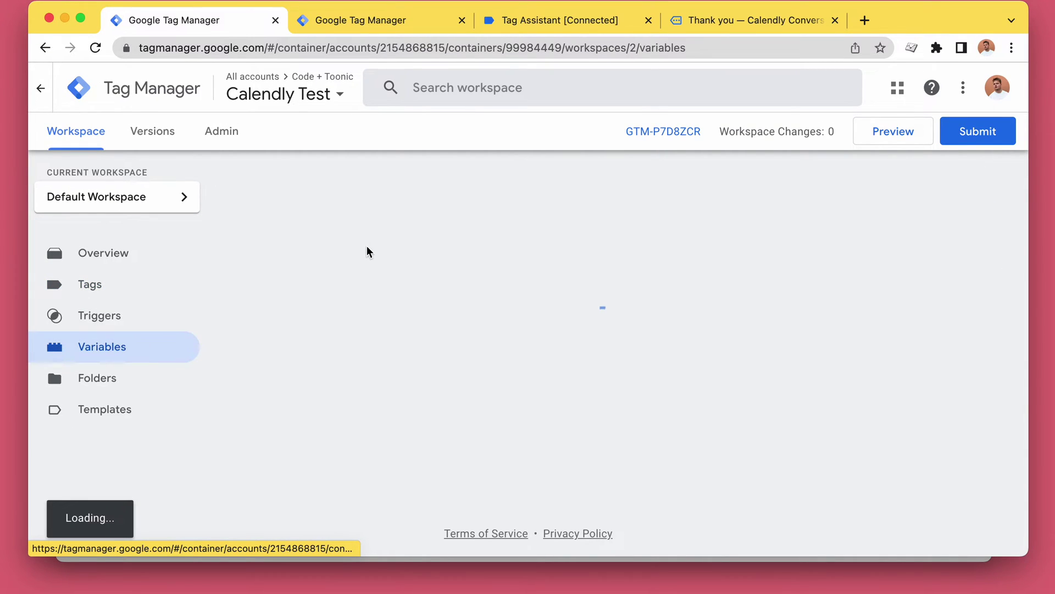
scroll(393, 316, "down", 3)
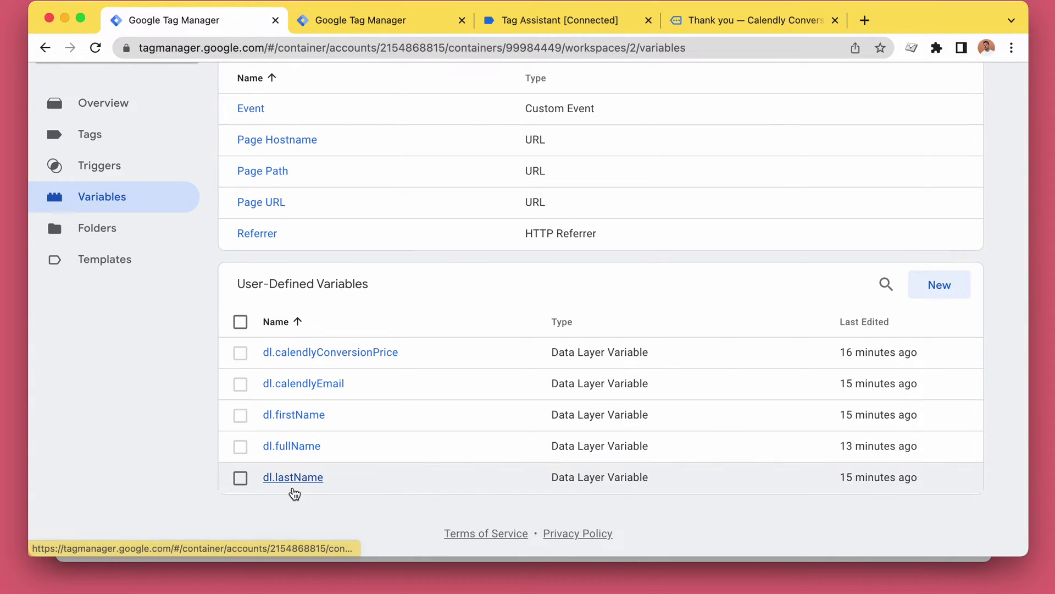
left_click(297, 479)
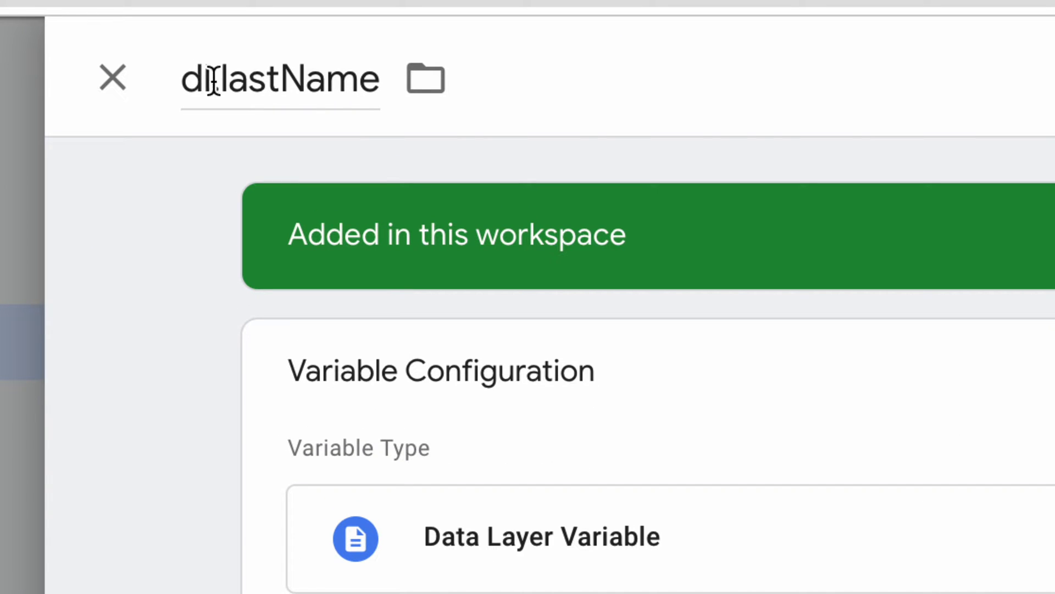
double_click(337, 99)
right_click(337, 106)
key("Escape")
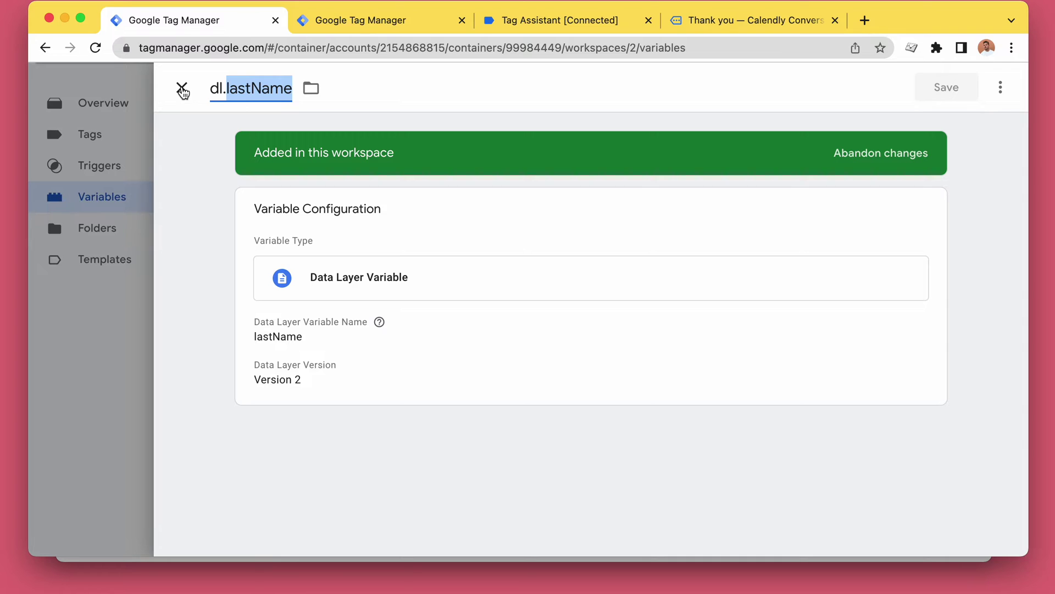
left_click(181, 89)
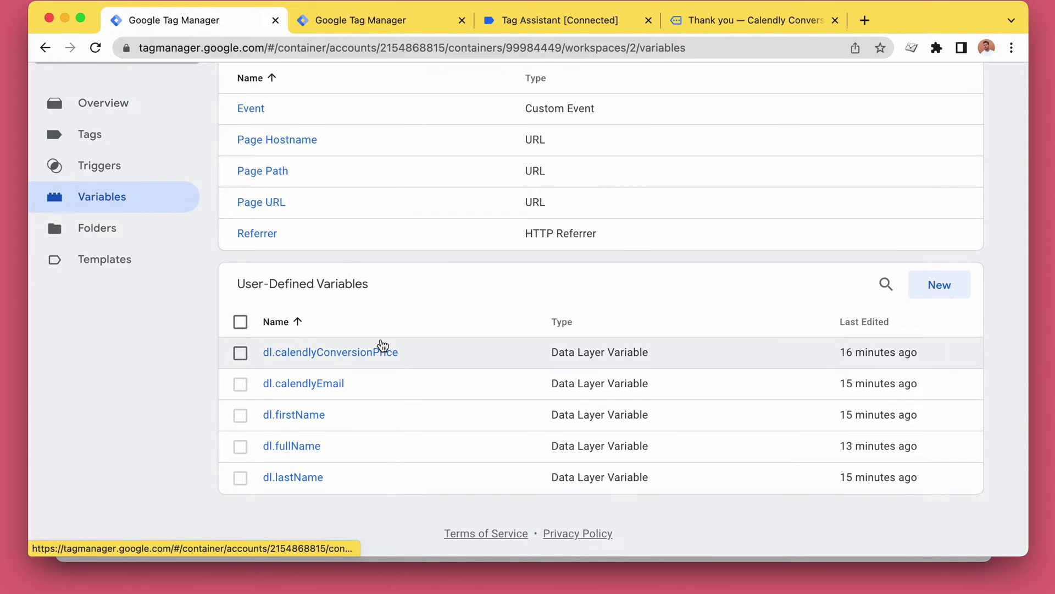
Step: Examine the event name and firing setting of the Calendly Booked Thank You page custom event trigger
scroll(379, 346, "up", 3)
left_click(134, 306)
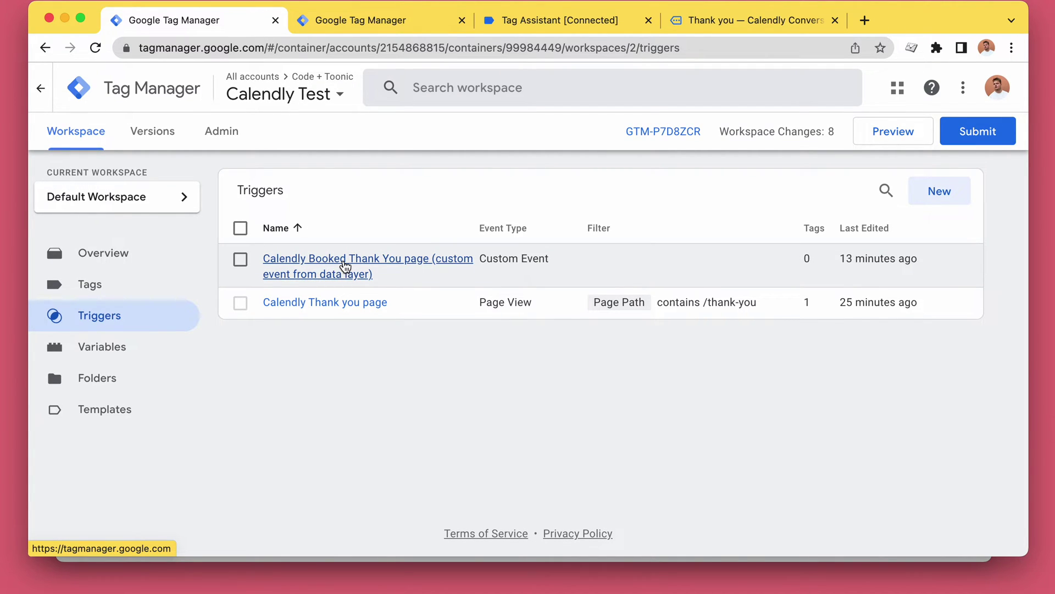
left_click(345, 267)
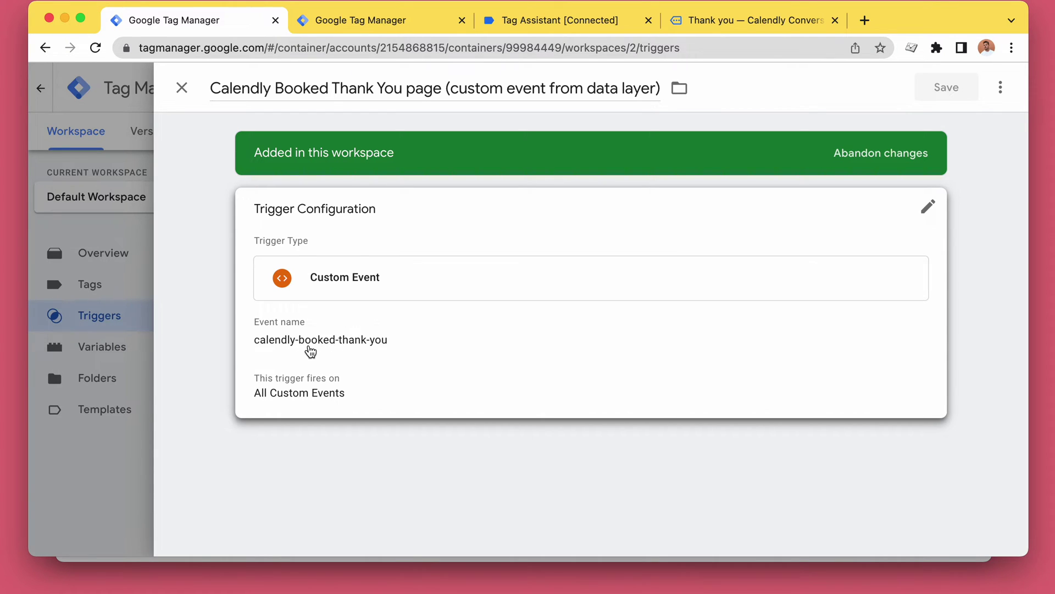
left_click(182, 88)
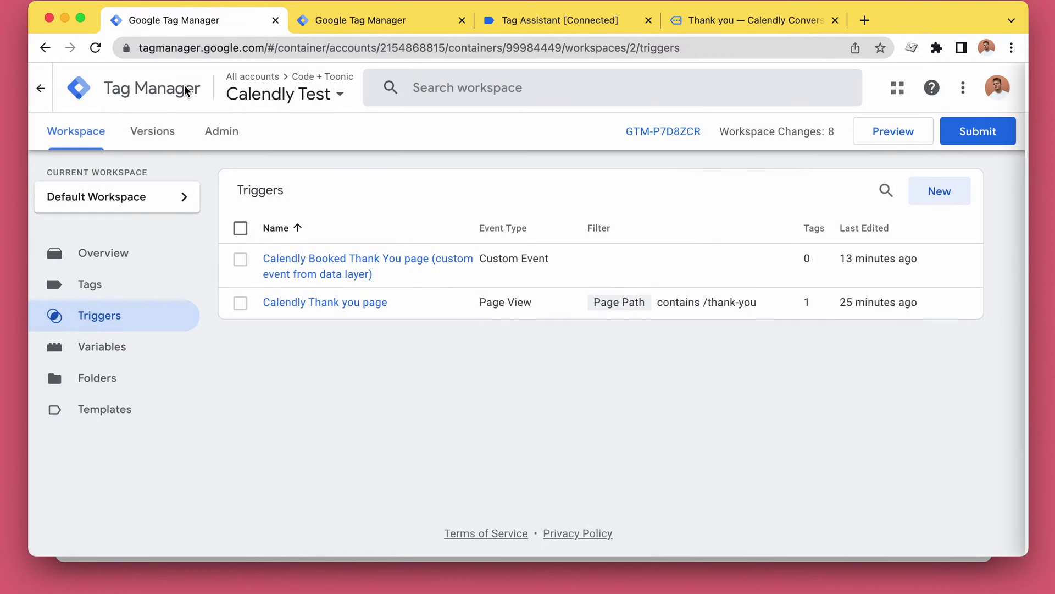
Step: Switch to the connected Tag Assistant session, check the thank-you page it is debugging, and return to Tag Assistant
left_click(361, 23)
left_click(535, 23)
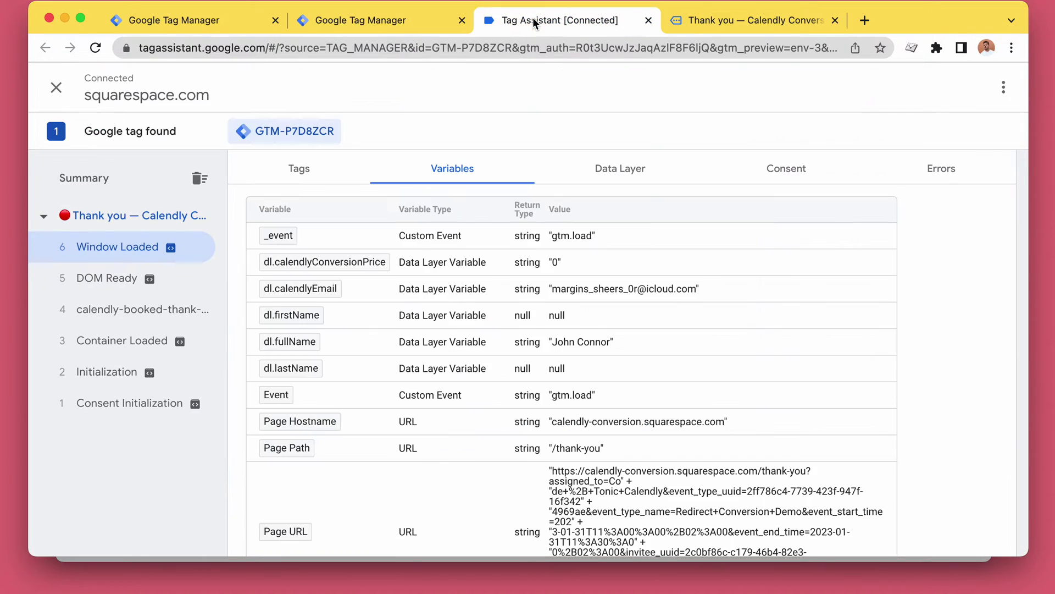
left_click(758, 21)
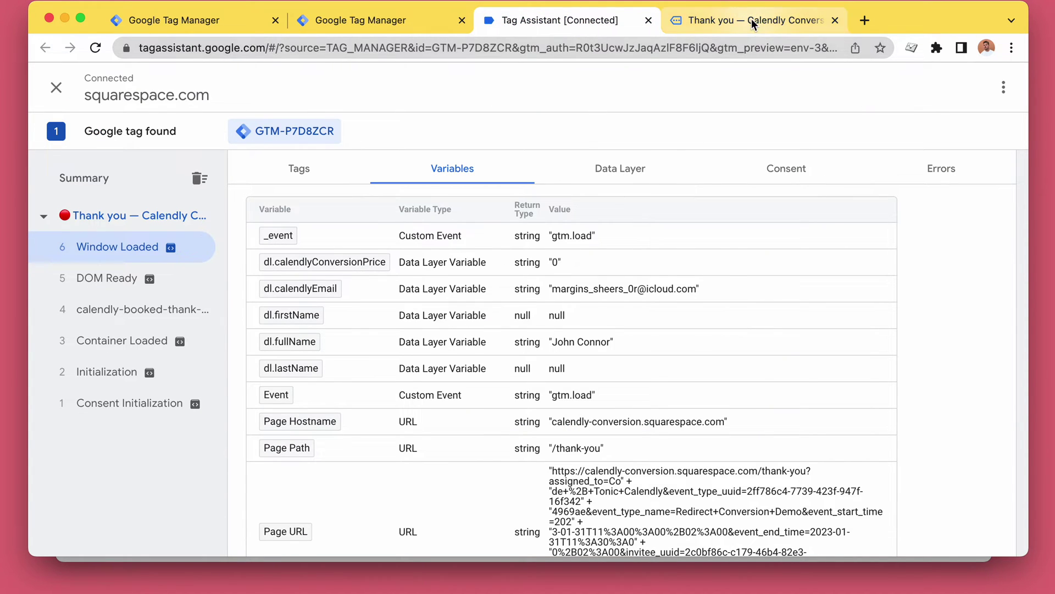
left_click(450, 299)
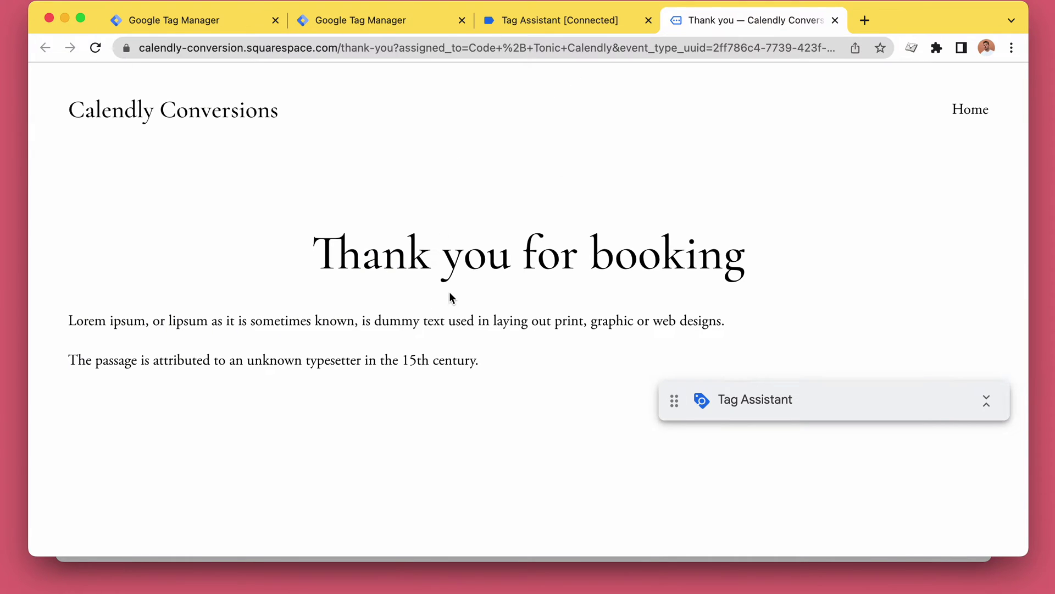
left_click(558, 30)
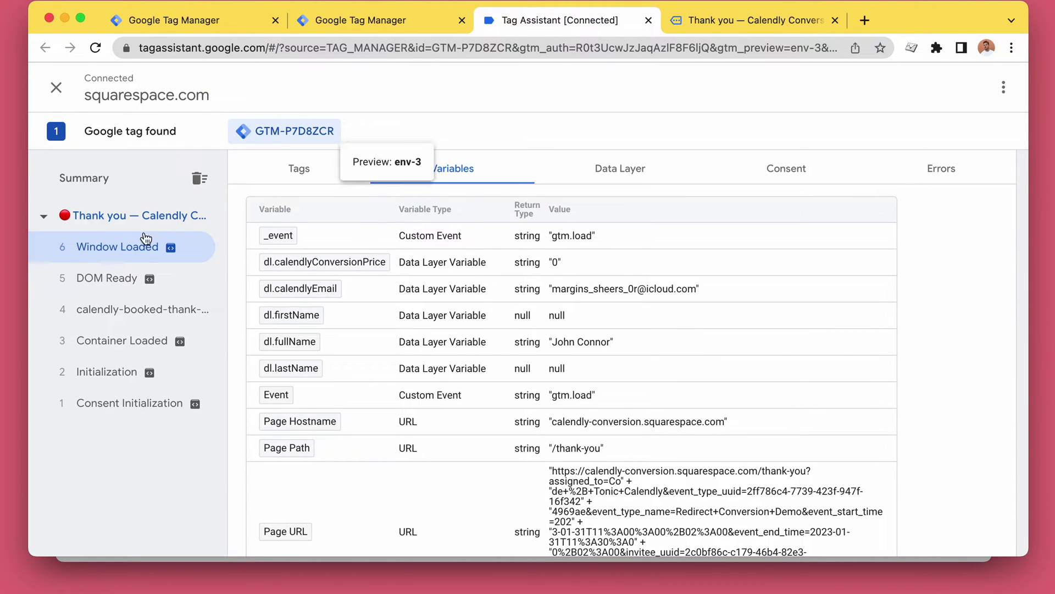
Step: Check the tag firing status for the DOM Ready and Window Loaded events in the debug summary
left_click(325, 176)
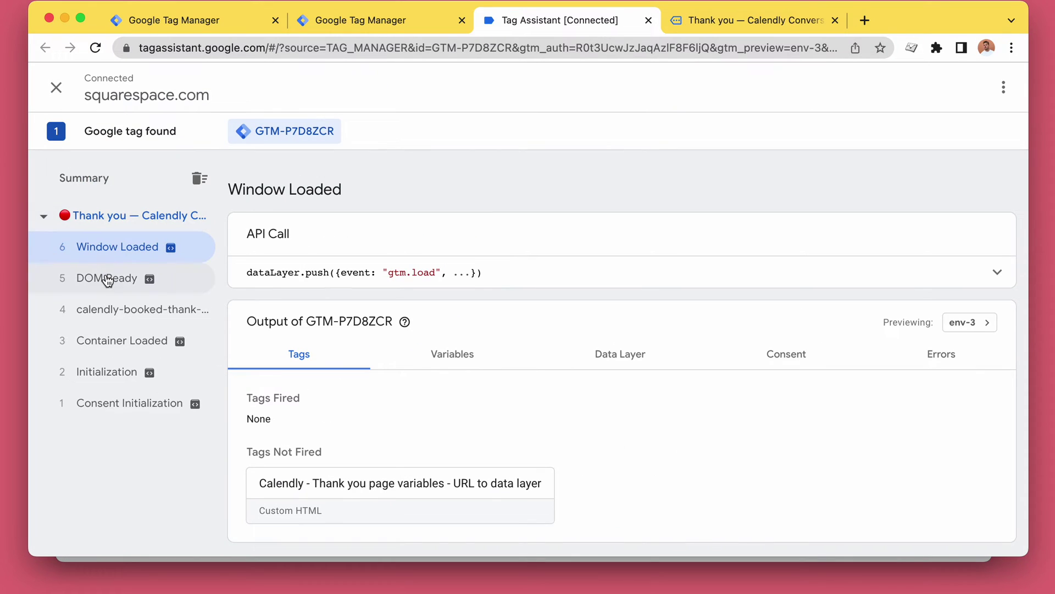
left_click(90, 278)
left_click(112, 249)
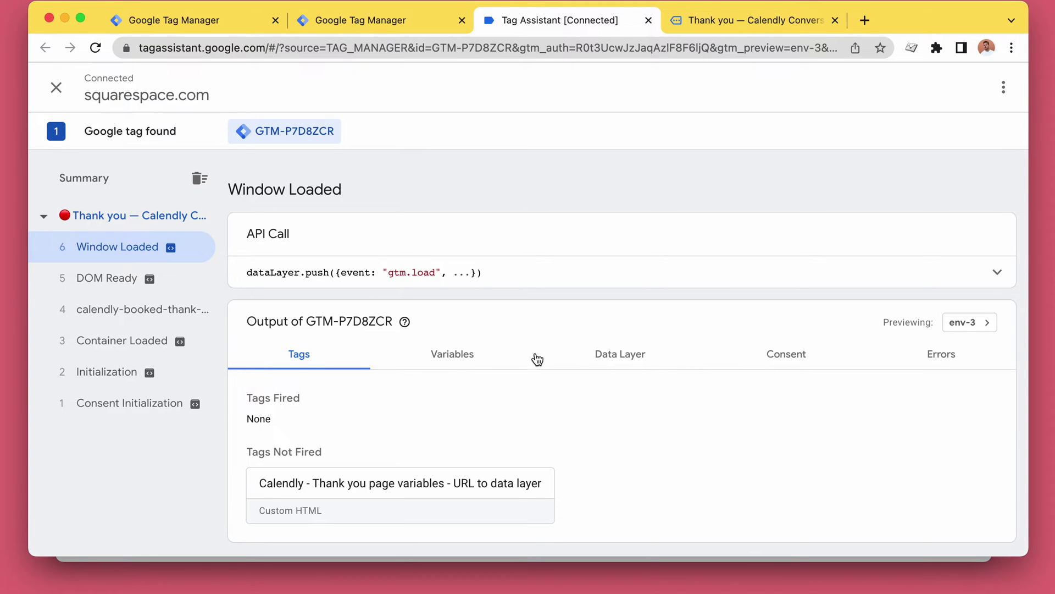
left_click(459, 363)
left_click(311, 354)
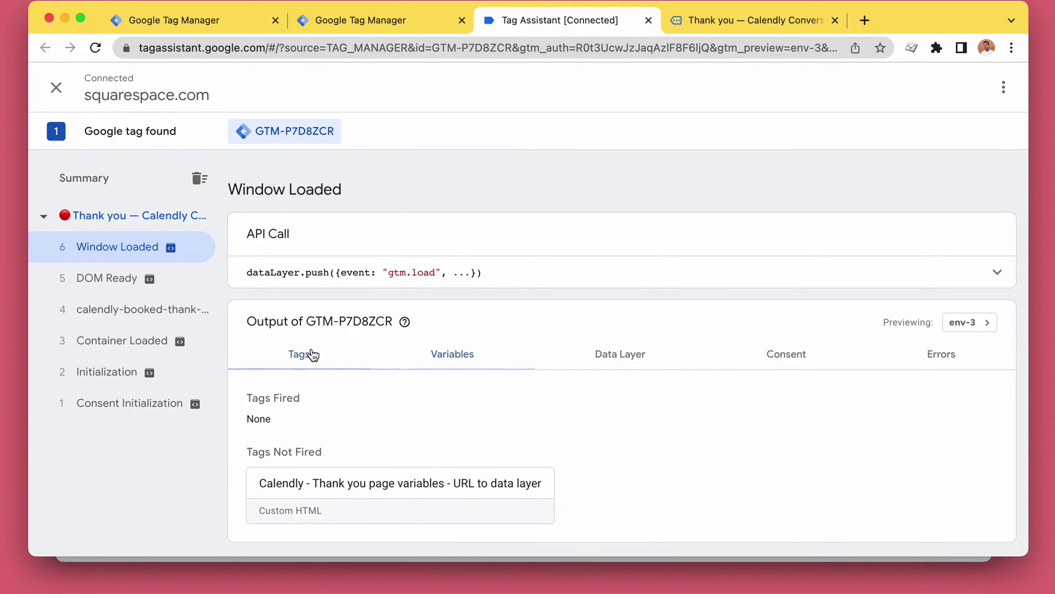
Step: Examine the variable values captured at the Window Loaded event and highlight the value of dl.calendlyEmail
left_click(440, 361)
scroll(762, 247, "down", 3)
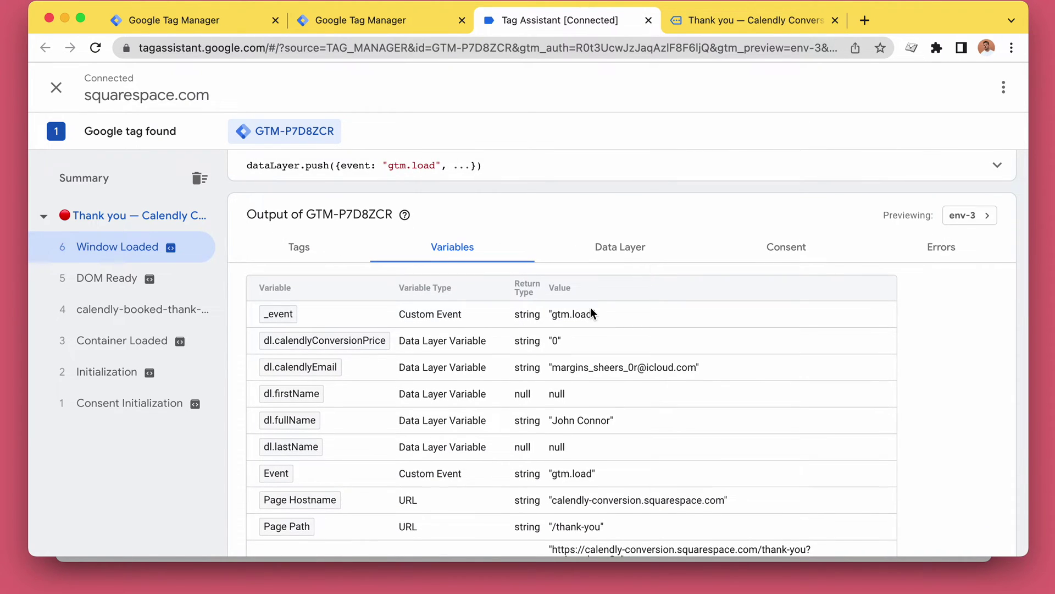
scroll(591, 308, "down", 1)
scroll(590, 307, "down", 6)
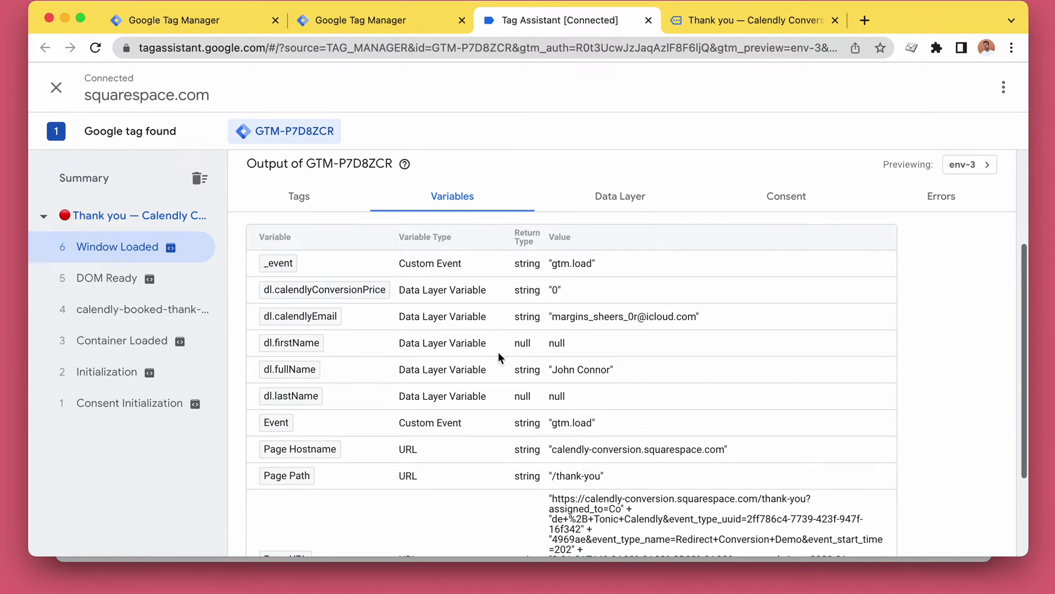
scroll(435, 391, "up", 4)
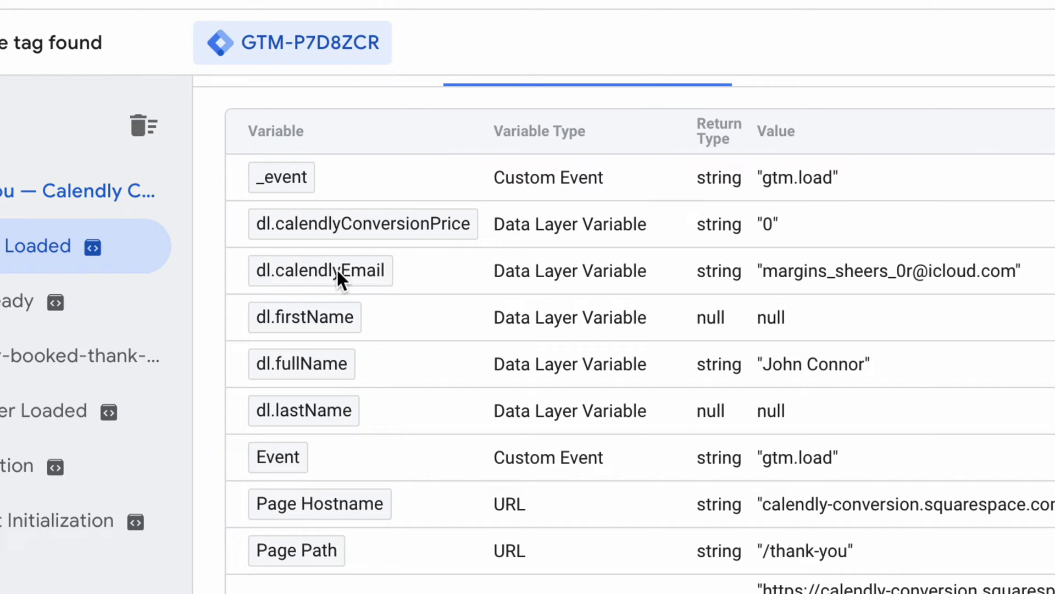
left_click_drag(761, 271, 1002, 272)
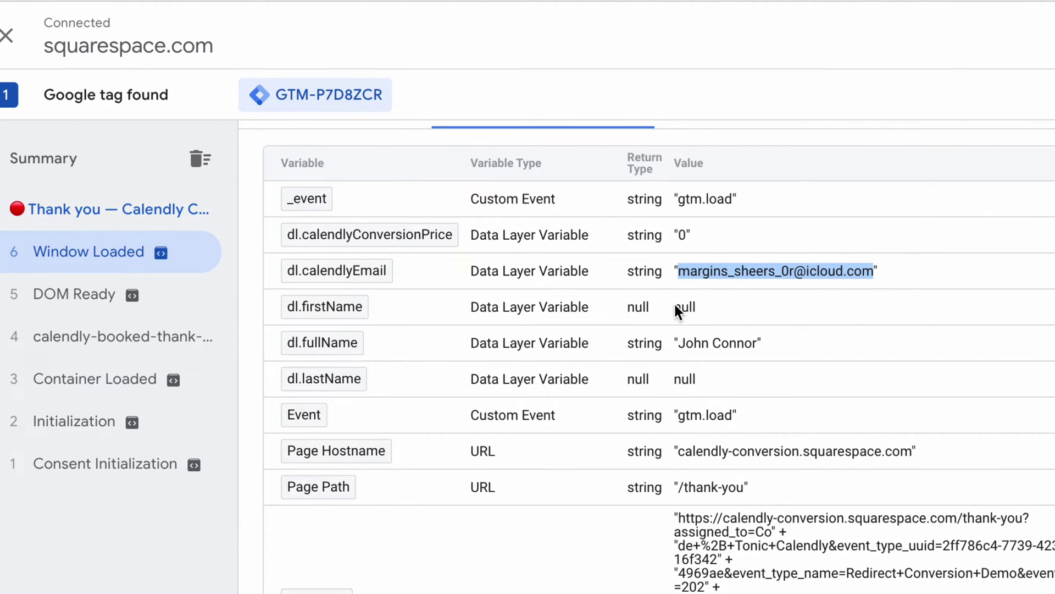
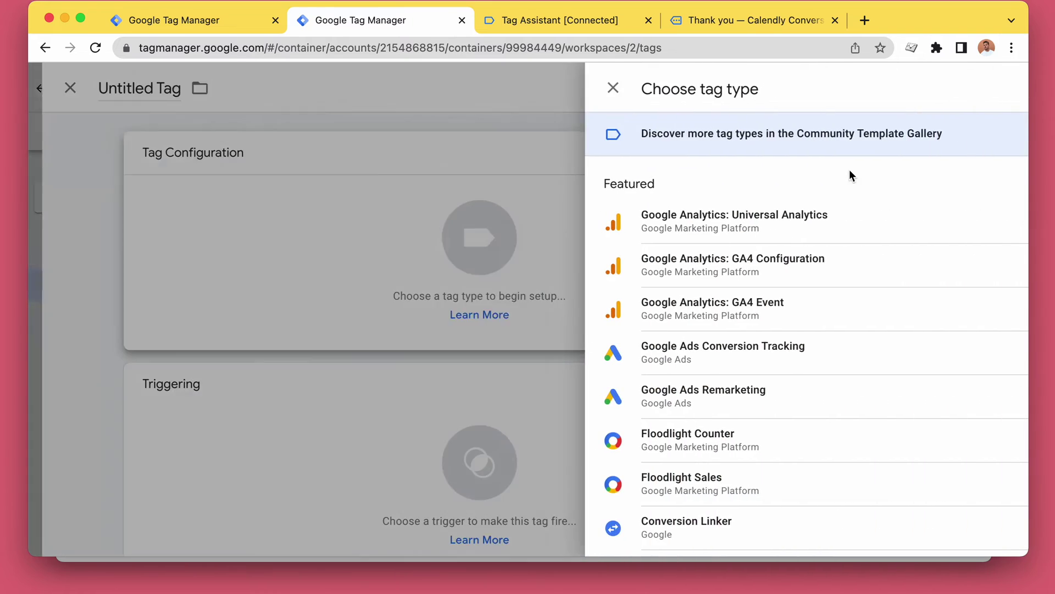
Step: Make the new tag a Google Ads Conversion Tracking tag and begin a variable reference in its Conversion Value
left_click(692, 348)
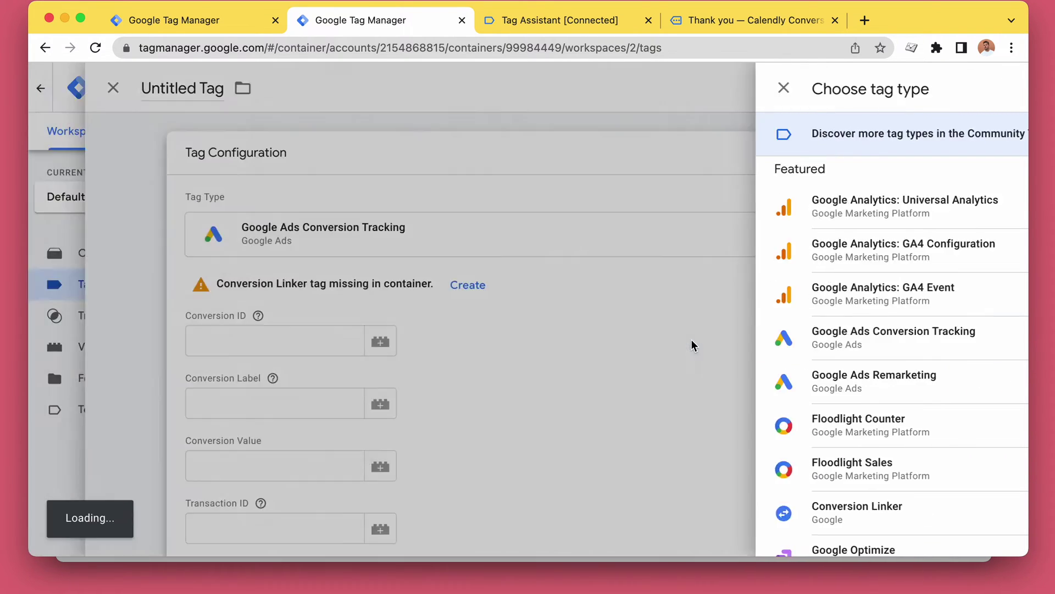
scroll(446, 255, "down", 3)
scroll(445, 264, "down", 2)
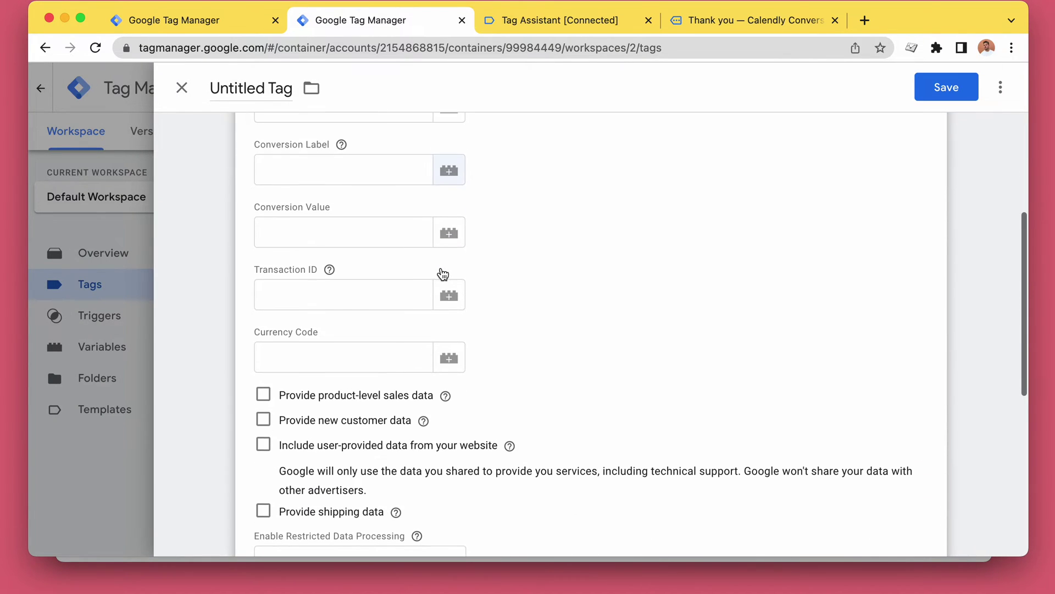
scroll(394, 325, "up", 1)
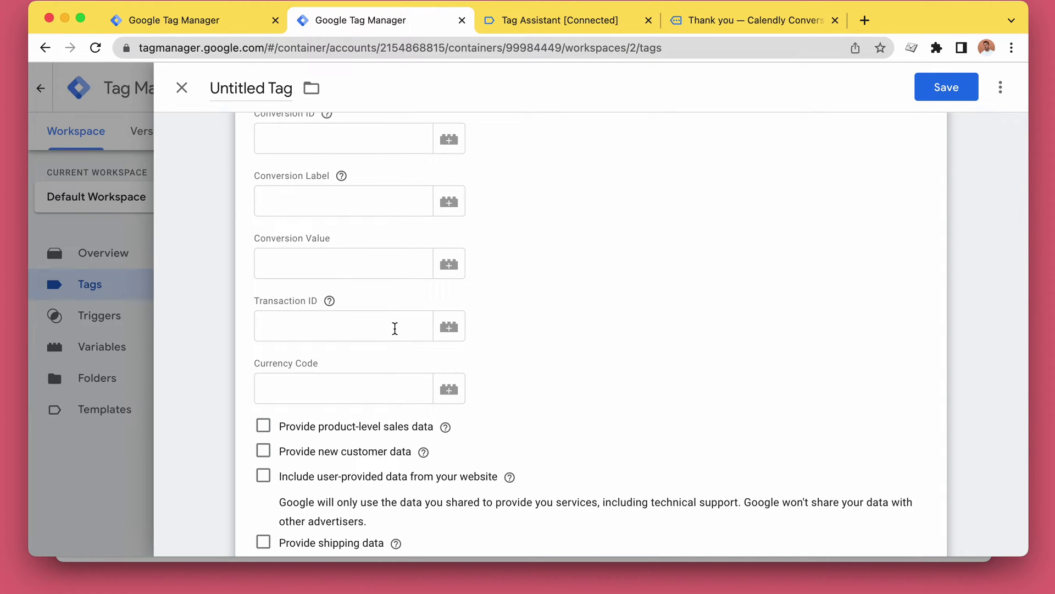
scroll(448, 276, "down", 1)
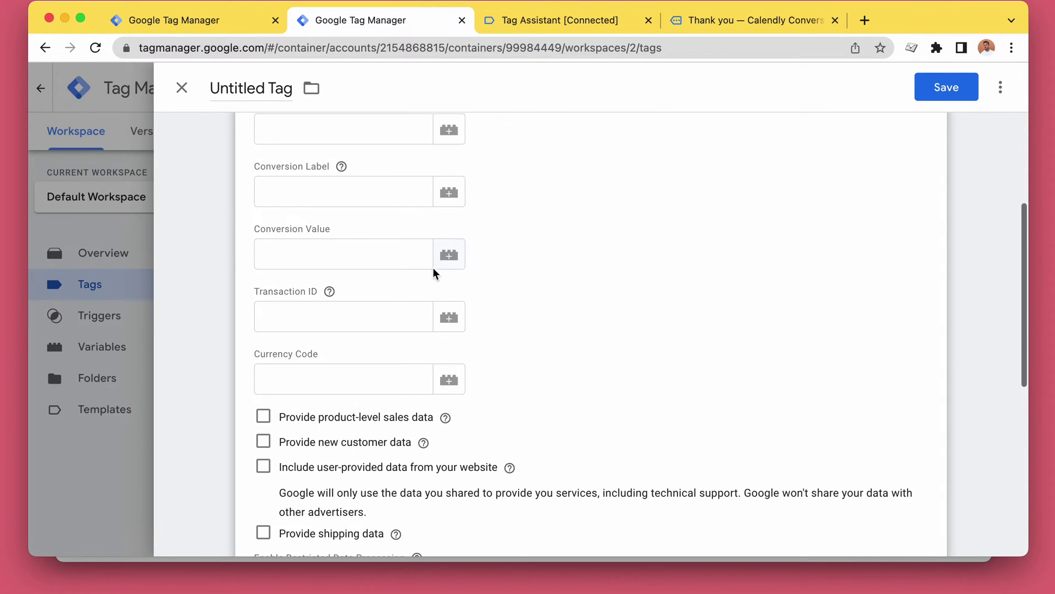
left_click(402, 248)
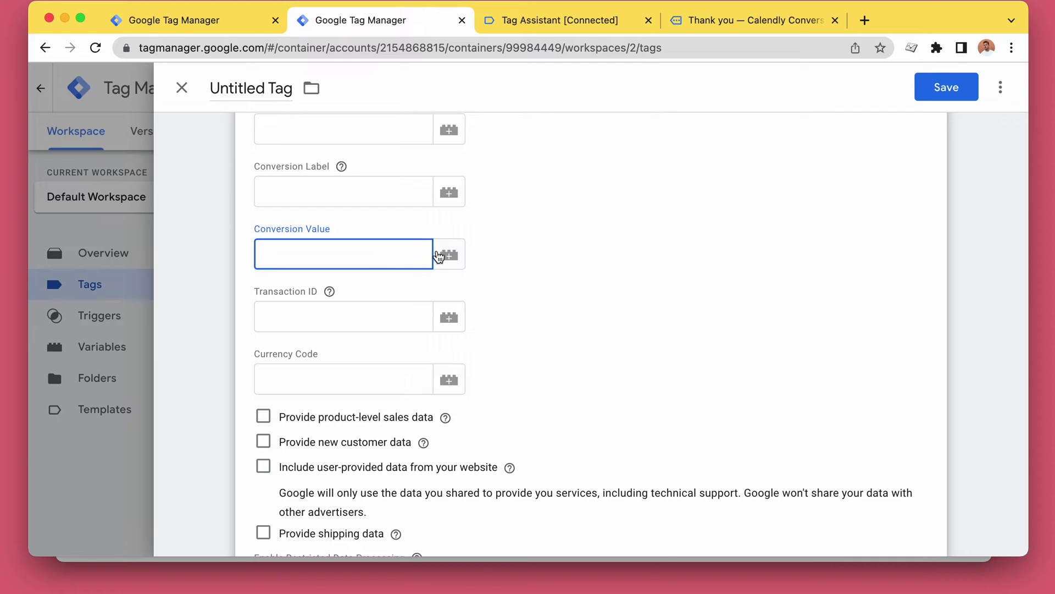
type("{{")
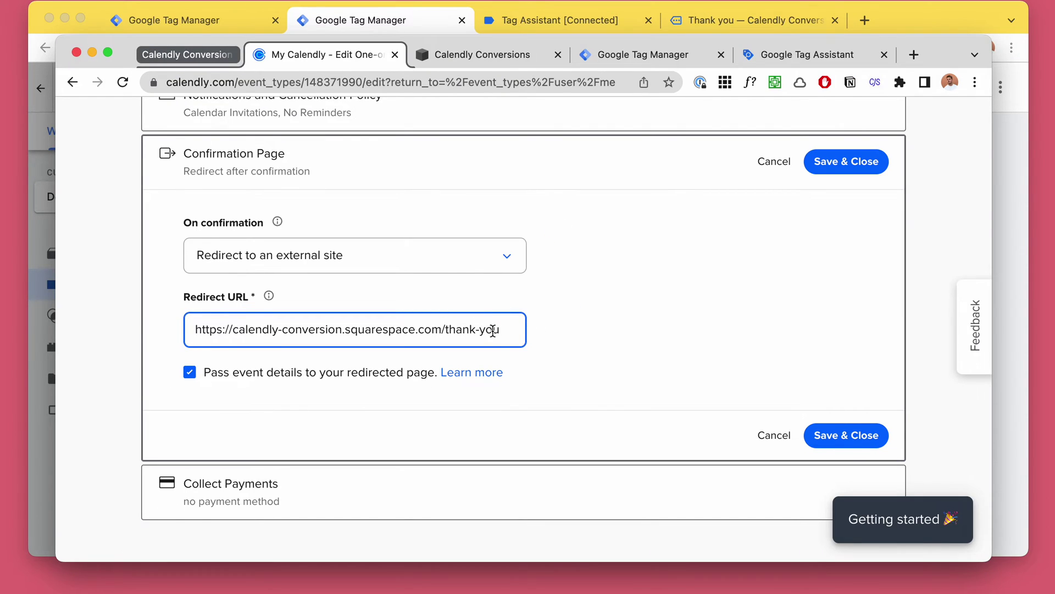
Step: Check Calendly's redirect URL, inspect the script and firing trigger of the Calendly thank-you page variables tag, and return to the new tag
left_click(446, 330)
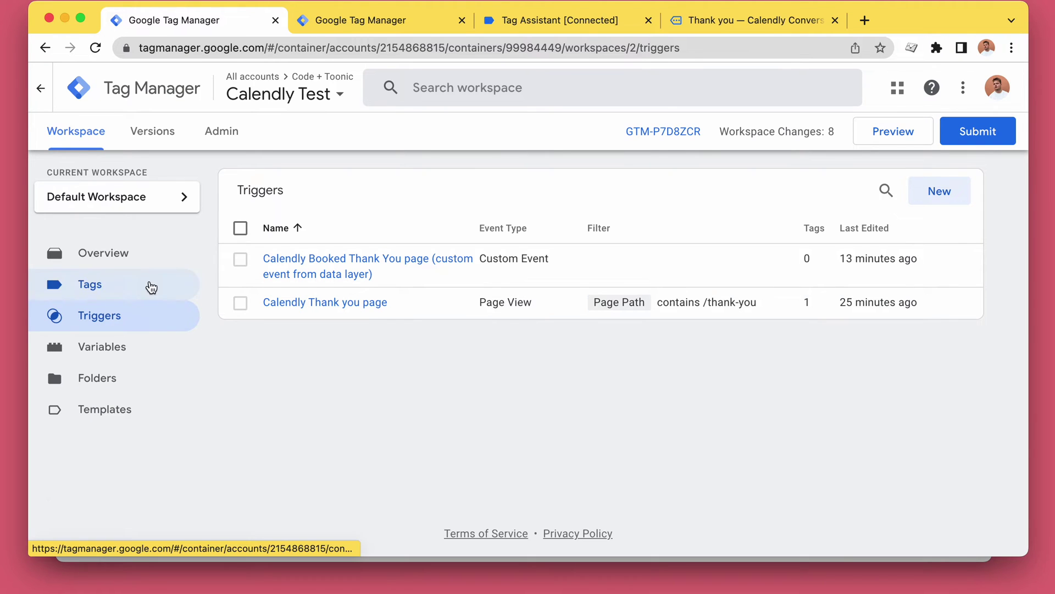
left_click(151, 285)
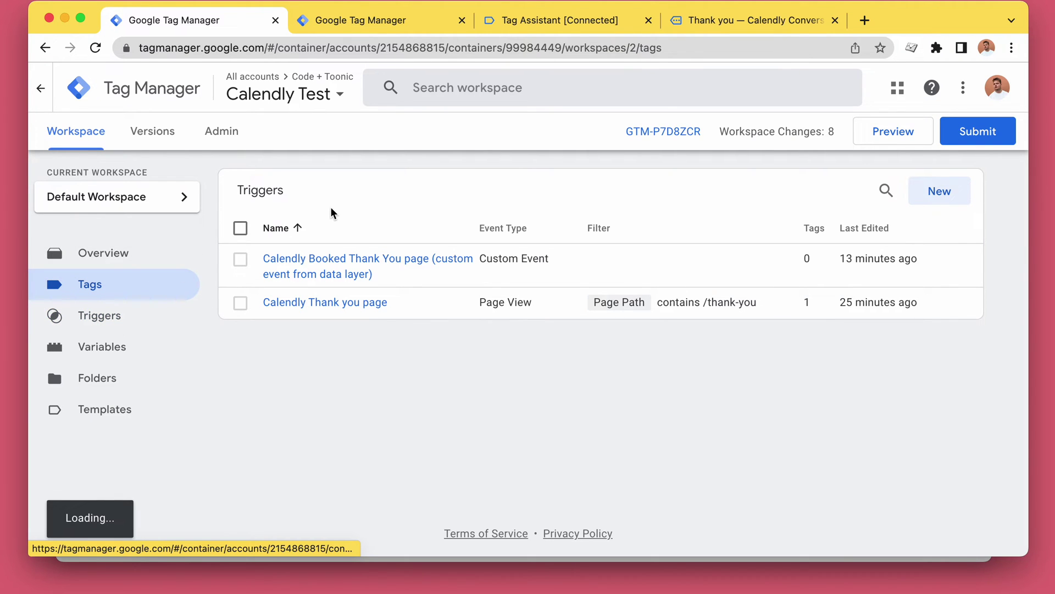
left_click(324, 265)
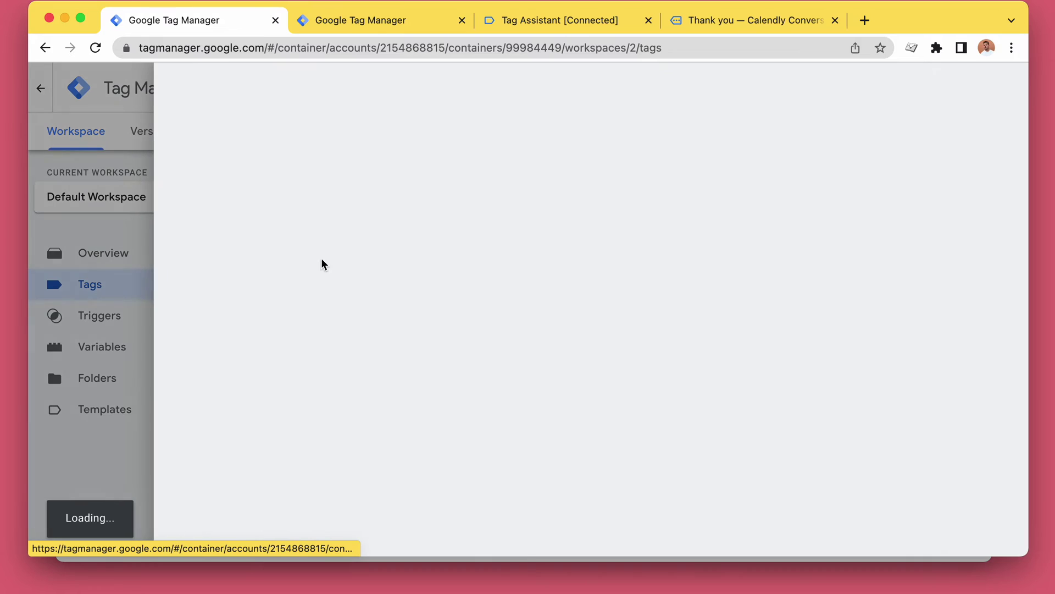
scroll(550, 422, "down", 5)
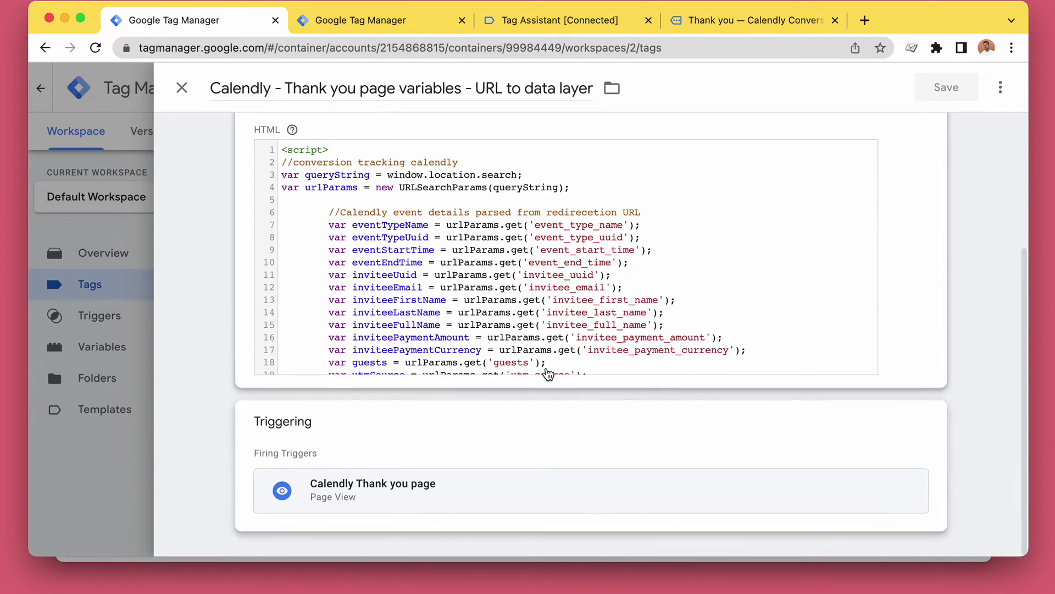
key("ctrl+Tab")
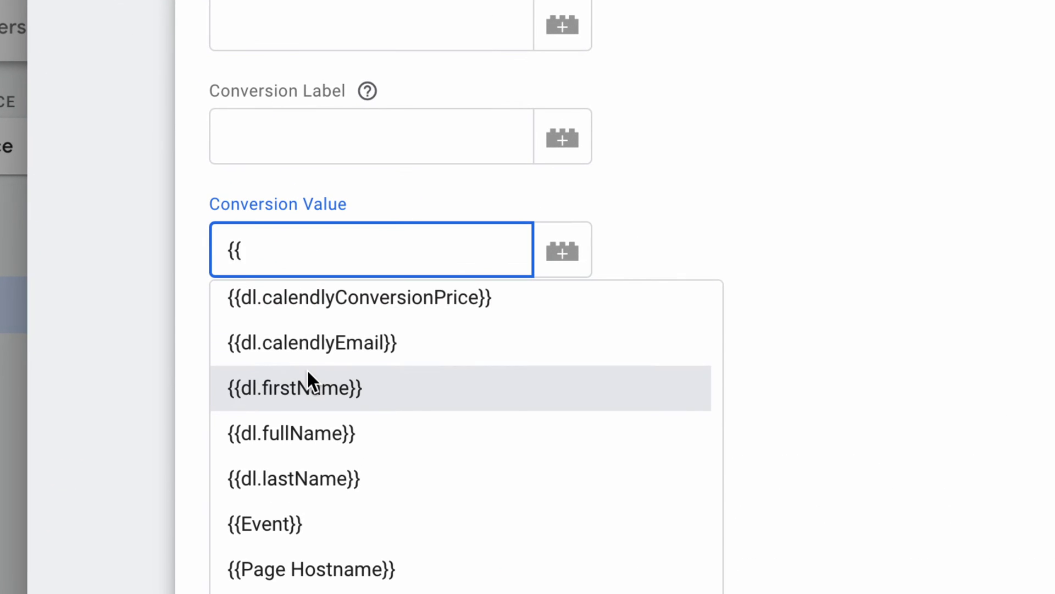
Step: Set the Conversion Value to {{dl.calendlyConversionPrice}} and include user-provided data from the website
left_click(328, 304)
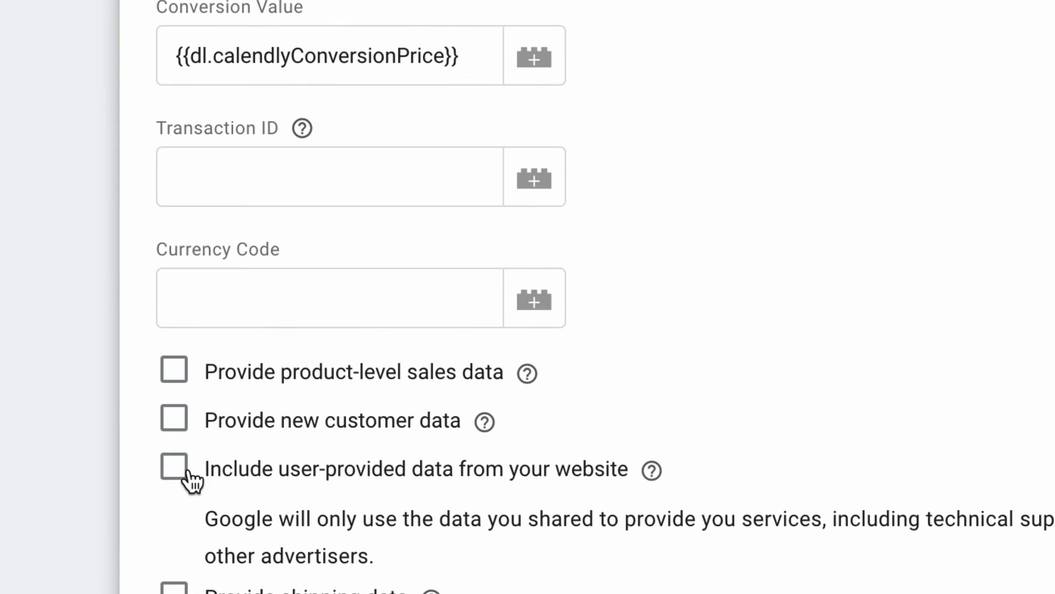
left_click(190, 471)
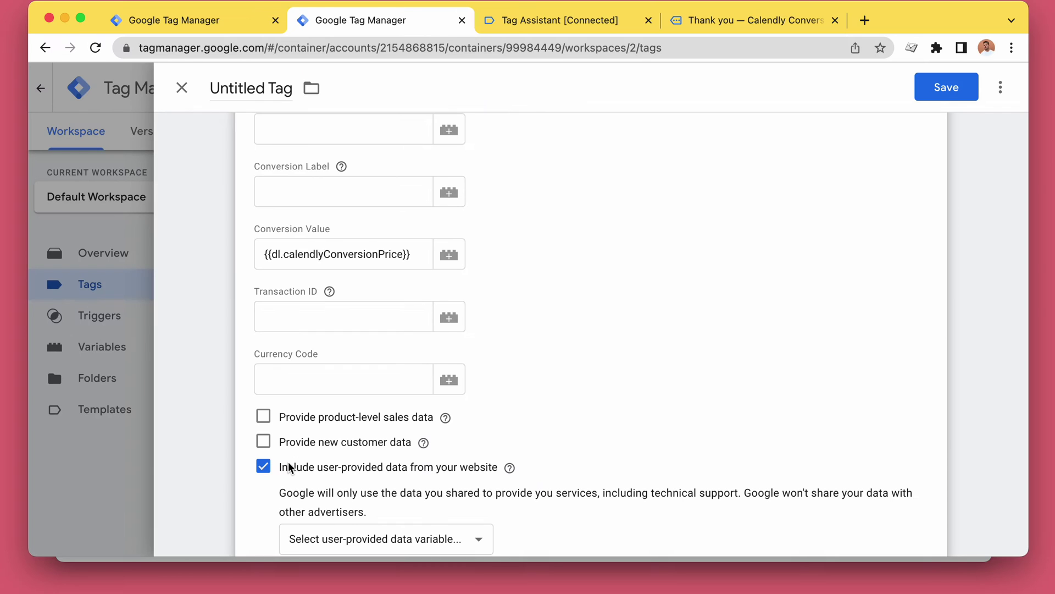
scroll(526, 377, "down", 3)
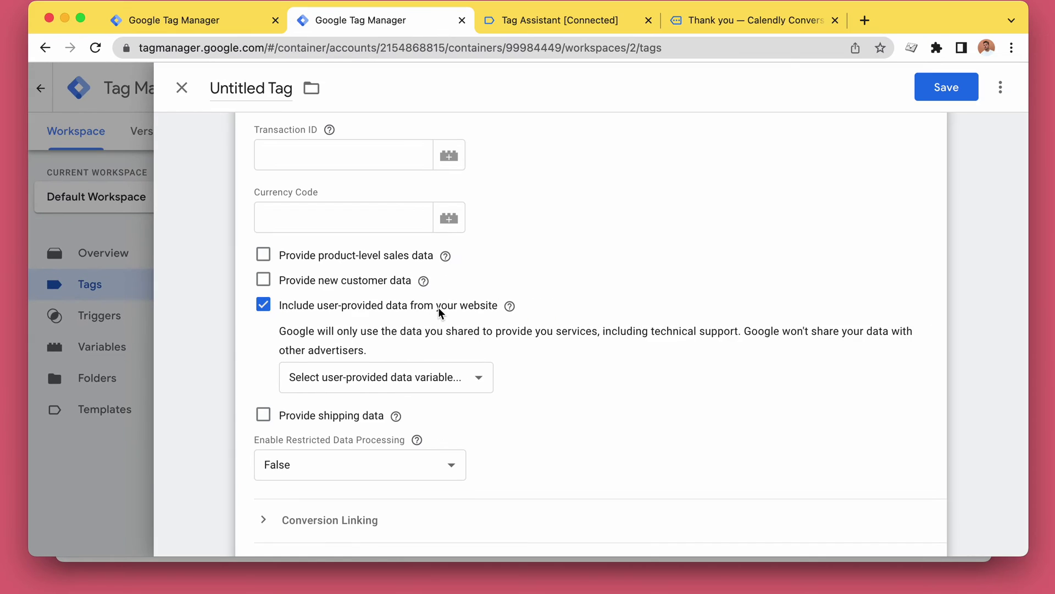
Step: Start a new user-provided data variable for the tag and map its Email to {{dl.calendlyEmail}}
left_click(428, 369)
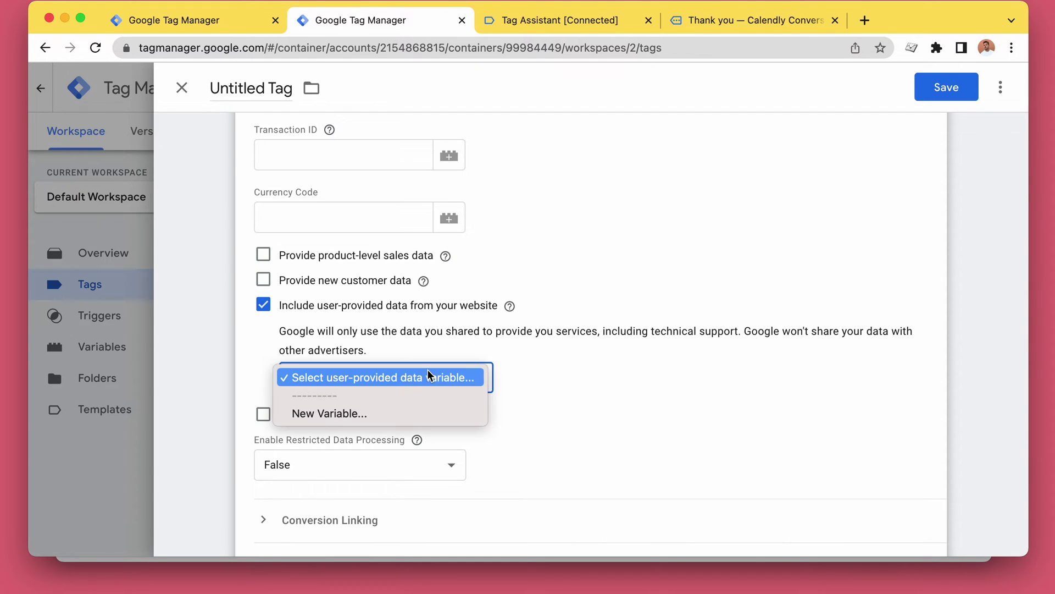
left_click(419, 411)
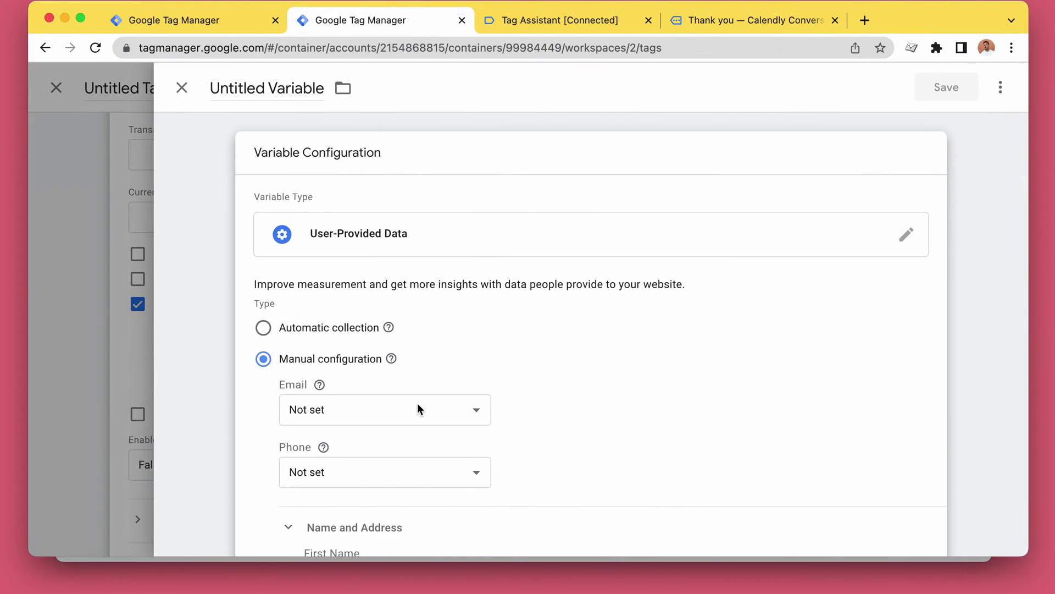
left_click(368, 410)
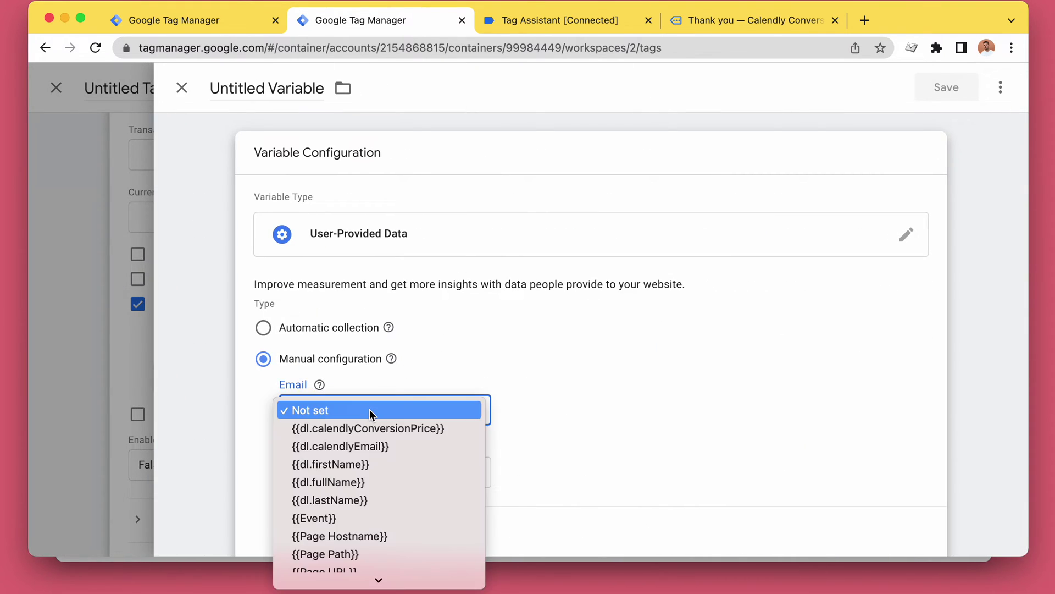
left_click(395, 446)
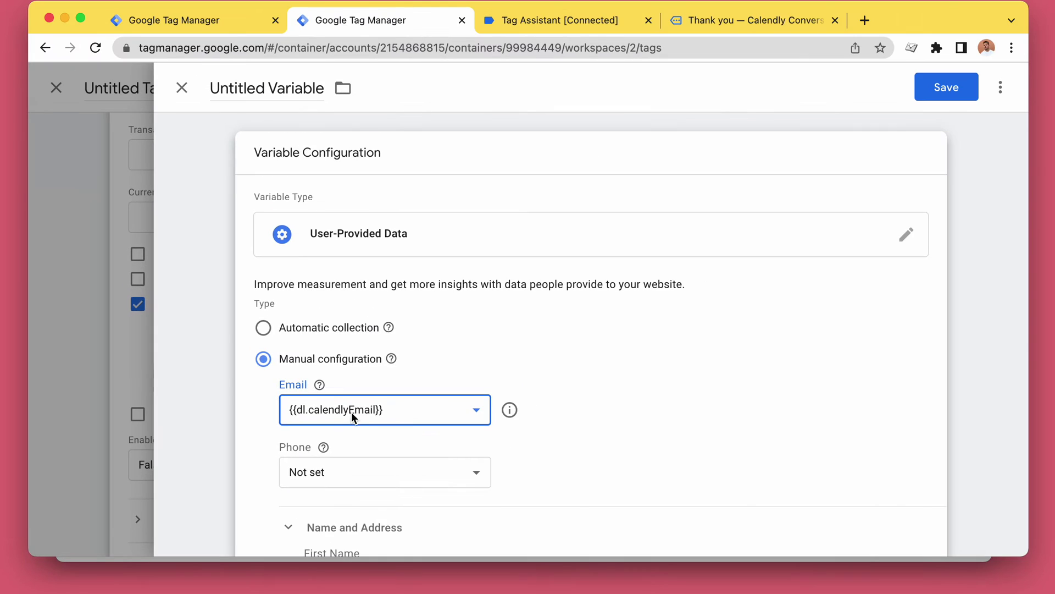
Step: Examine the variable's phone, name and address fields, including the variables selectable for First Name and City
scroll(444, 418, "down", 2)
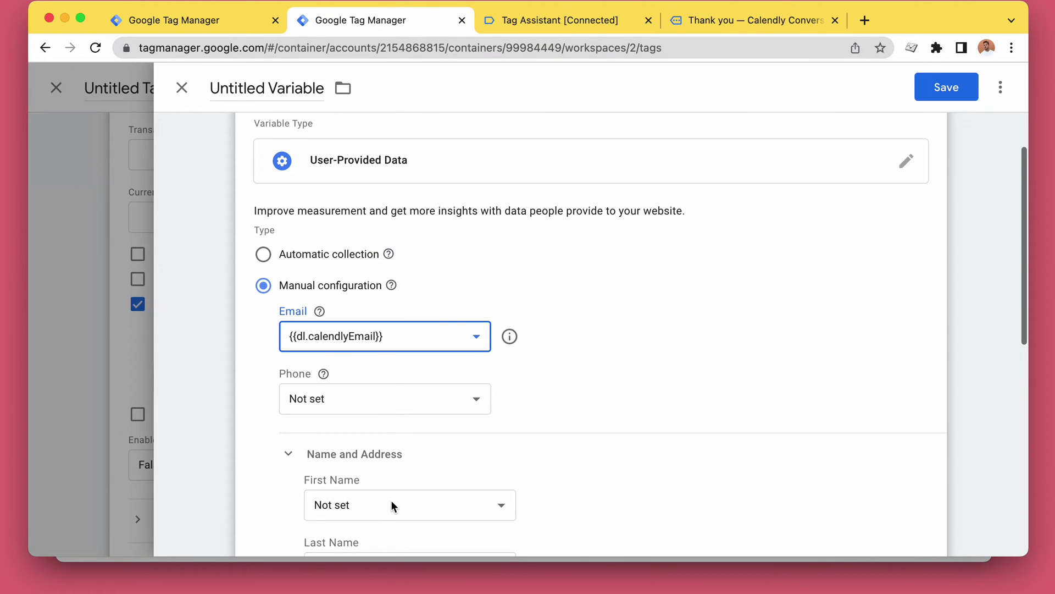
scroll(391, 504, "down", 5)
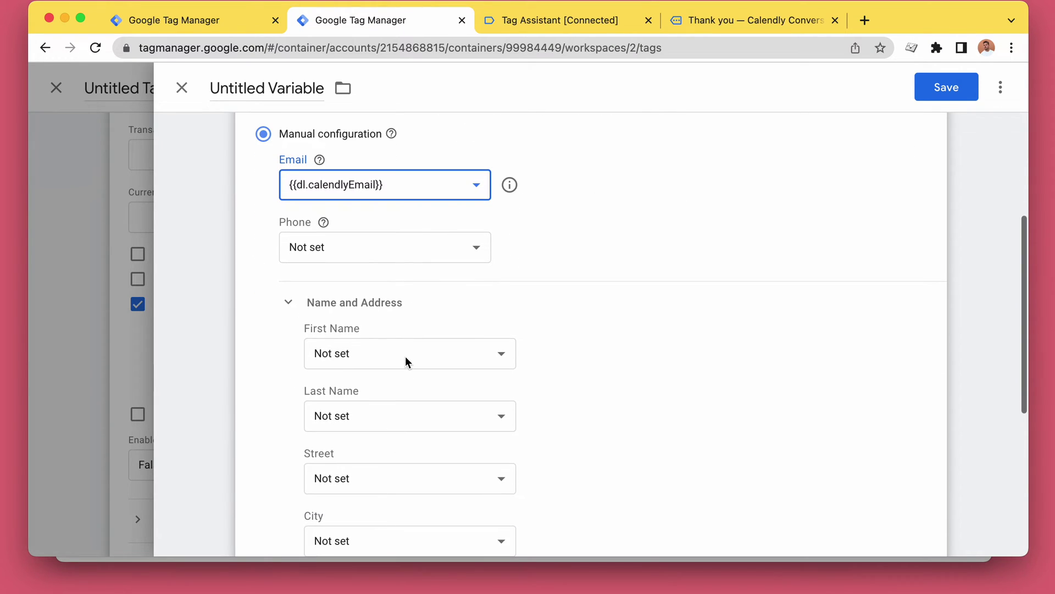
left_click(407, 362)
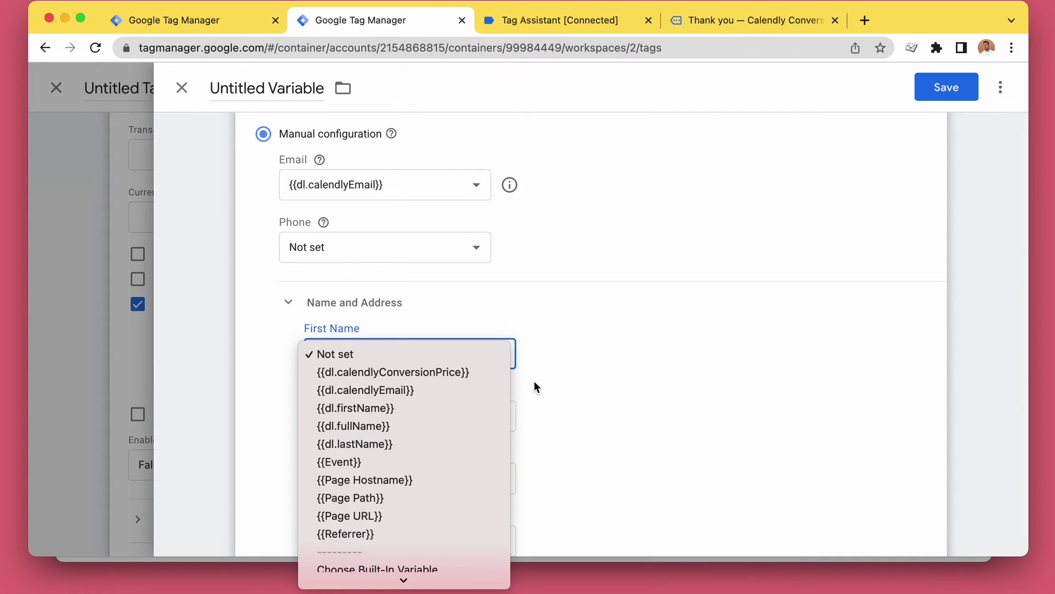
left_click(679, 442)
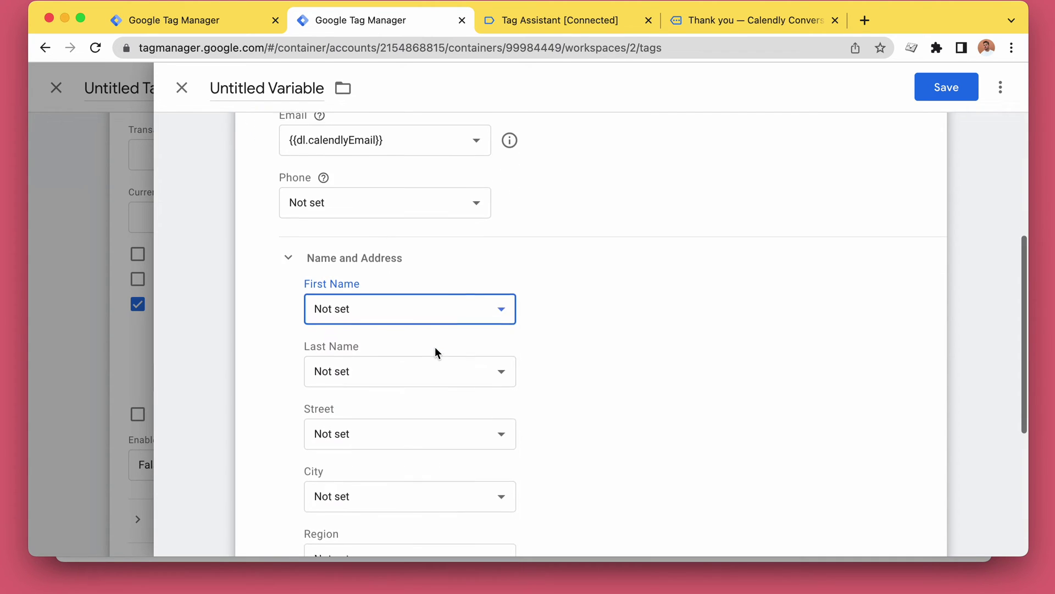
scroll(434, 347, "down", 1)
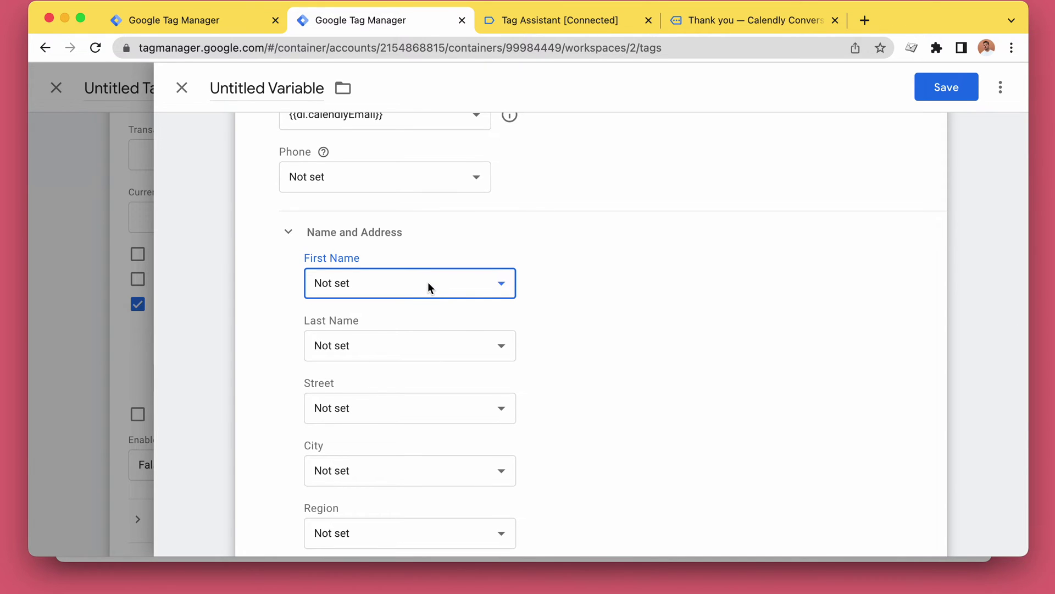
scroll(427, 286, "down", 4)
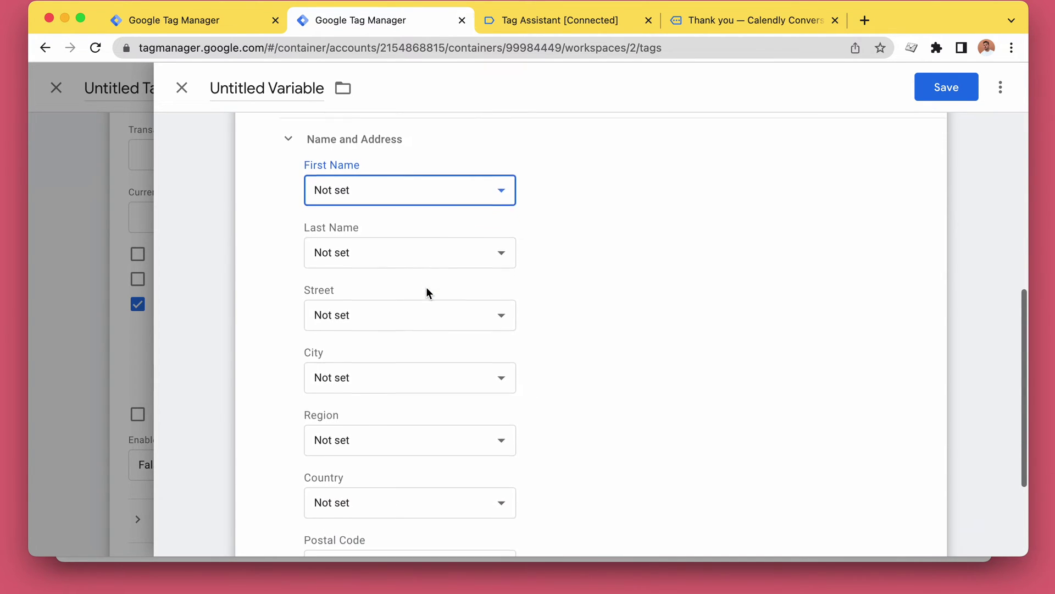
scroll(427, 288, "down", 4)
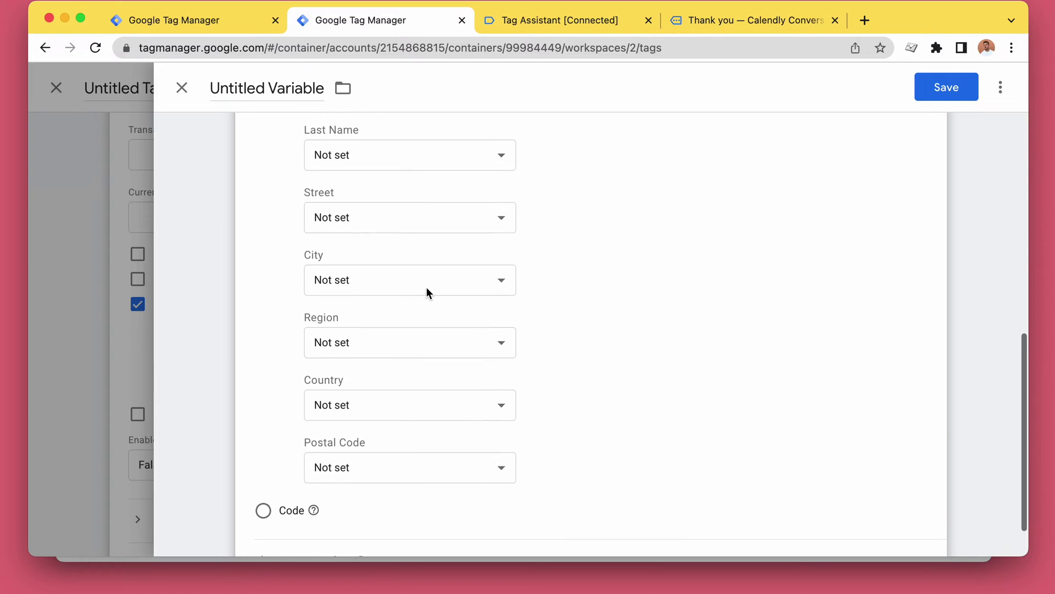
scroll(427, 287, "up", 12)
scroll(427, 289, "down", 4)
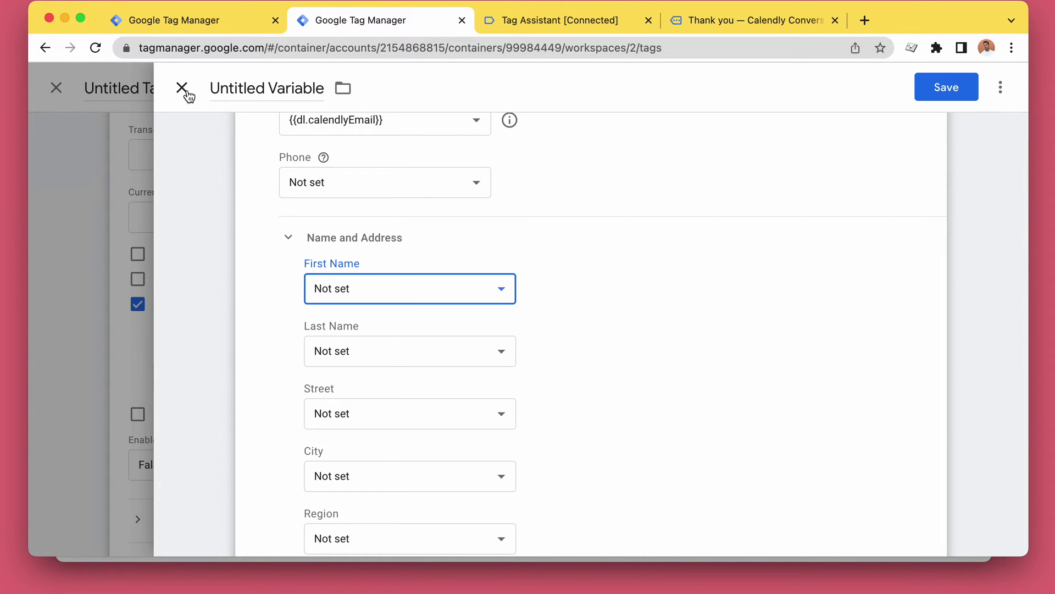
scroll(384, 384, "down", 1)
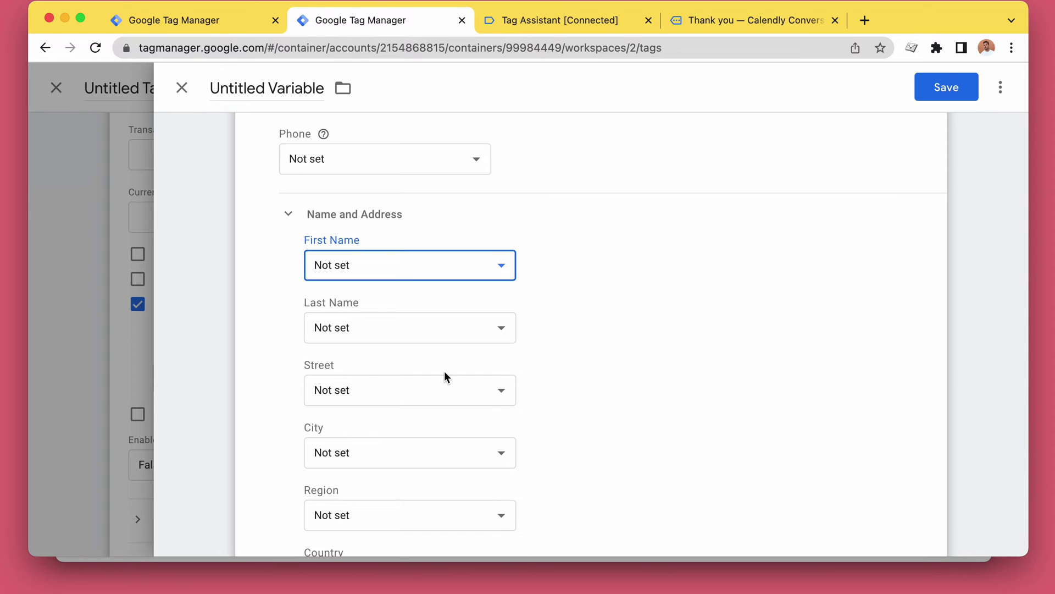
scroll(447, 376, "down", 4)
left_click(405, 353)
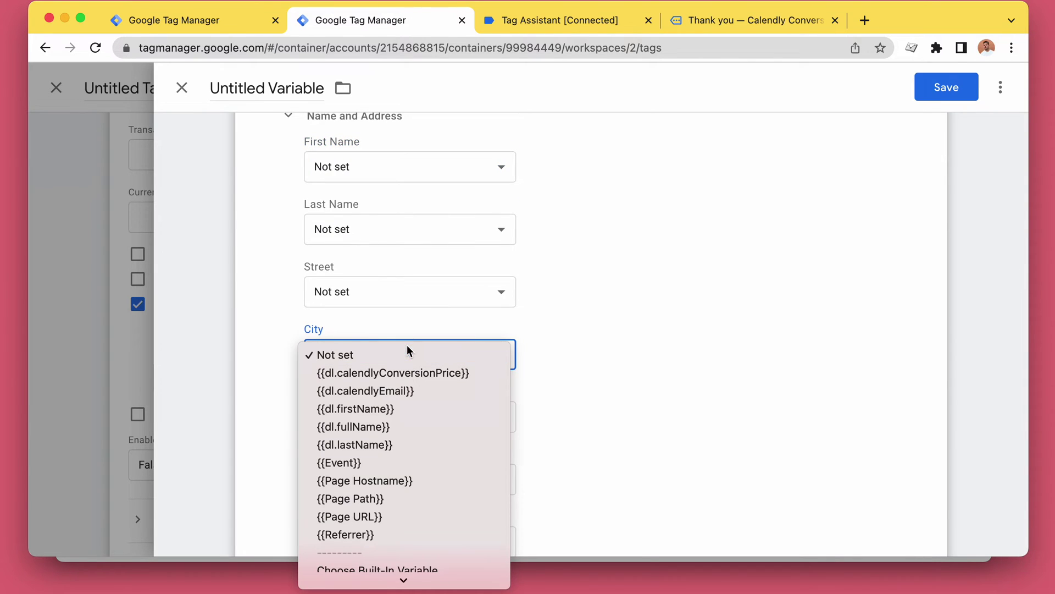
left_click(526, 334)
scroll(465, 269, "down", 5)
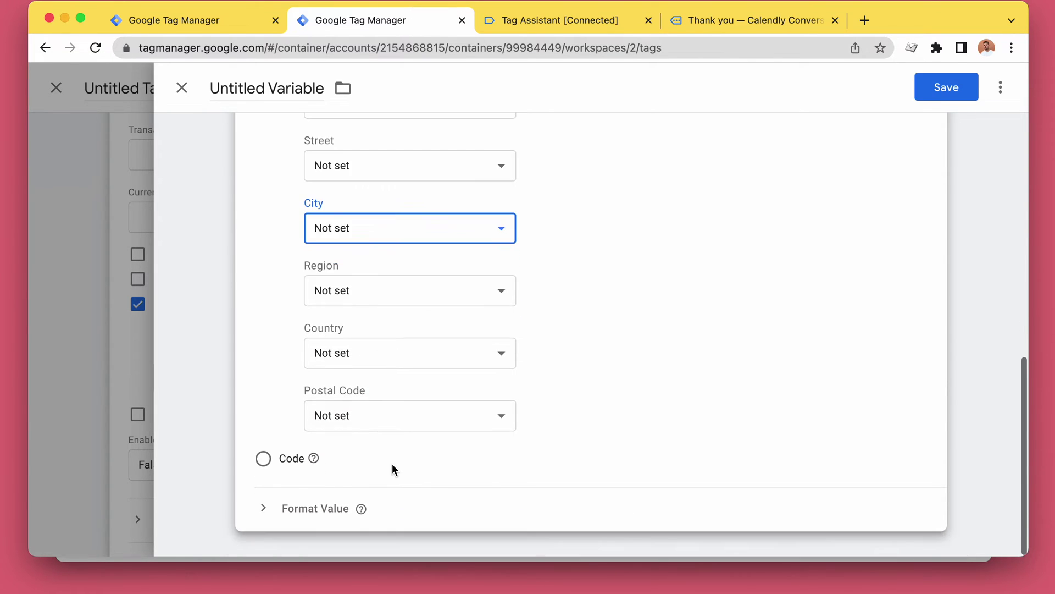
scroll(391, 464, "up", 20)
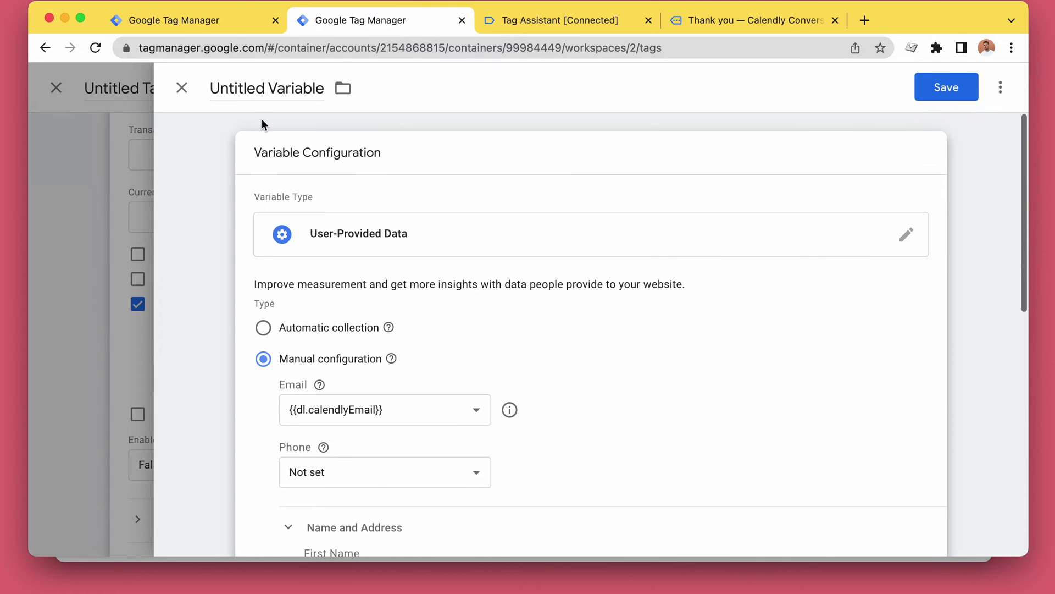
Step: Discard the unsaved user-provided data variable and the unsaved Google Ads conversion tag
left_click(182, 88)
left_click(716, 256)
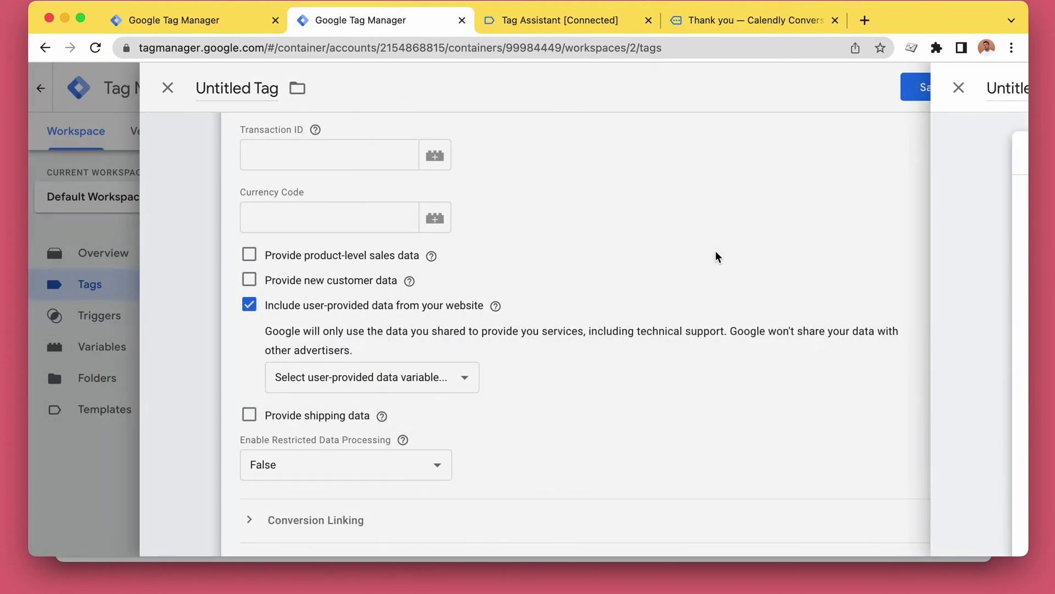
left_click(182, 89)
left_click(771, 266)
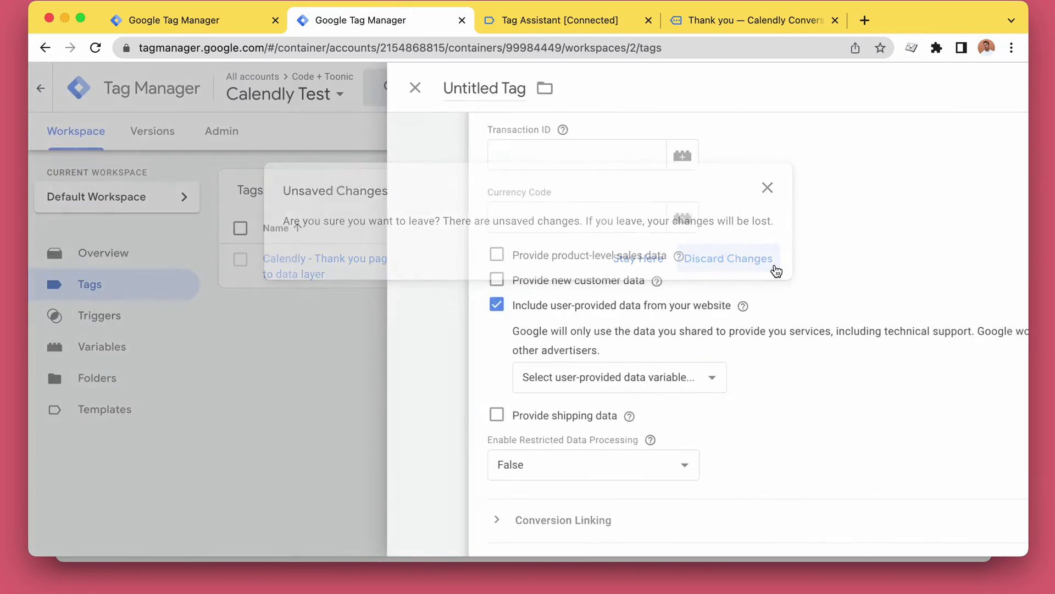
Step: Open the tag "Calendly - Thank you page variables - URL to data layer" and review its URL parameter variables
left_click(318, 270)
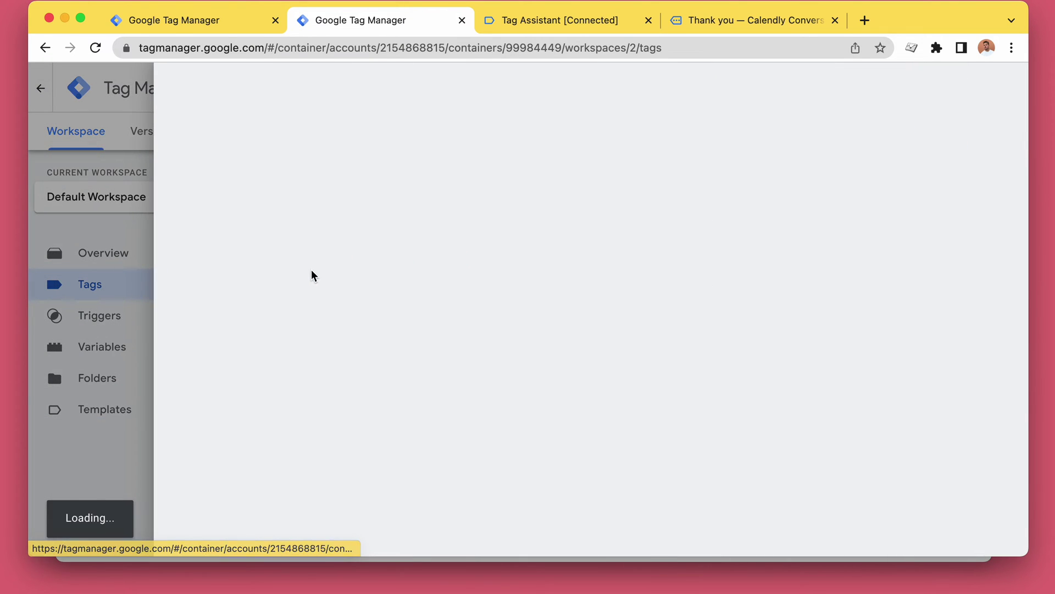
scroll(424, 419, "down", 4)
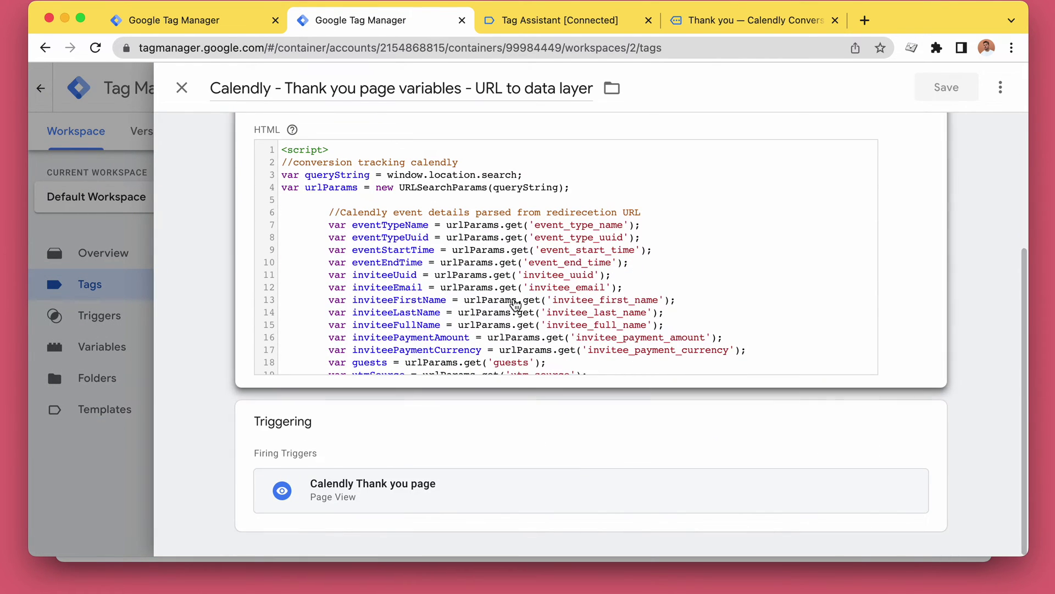
scroll(503, 297, "down", 6)
scroll(503, 295, "up", 3)
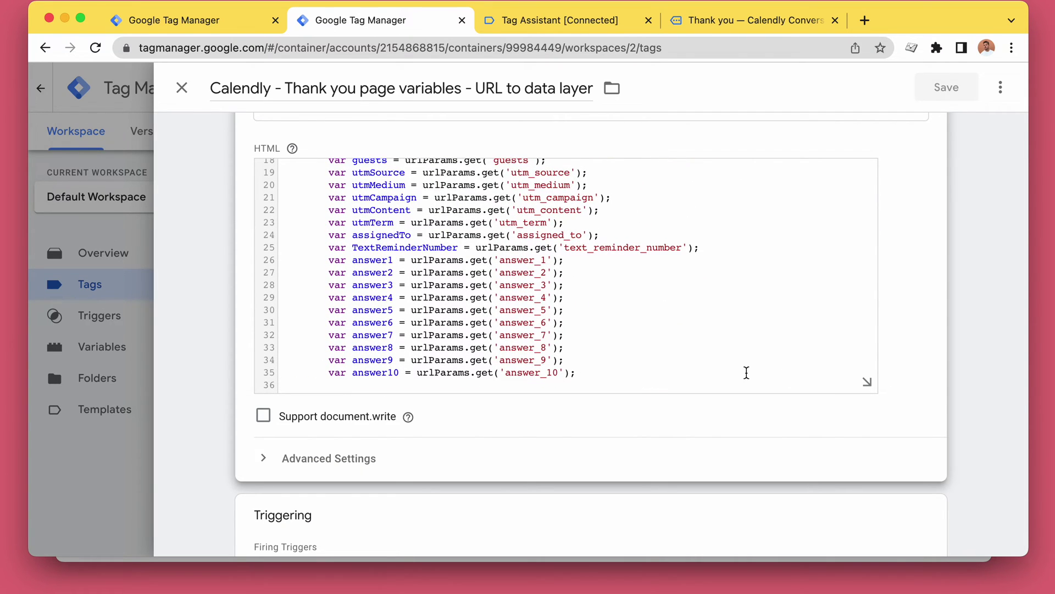
scroll(624, 370, "down", 1)
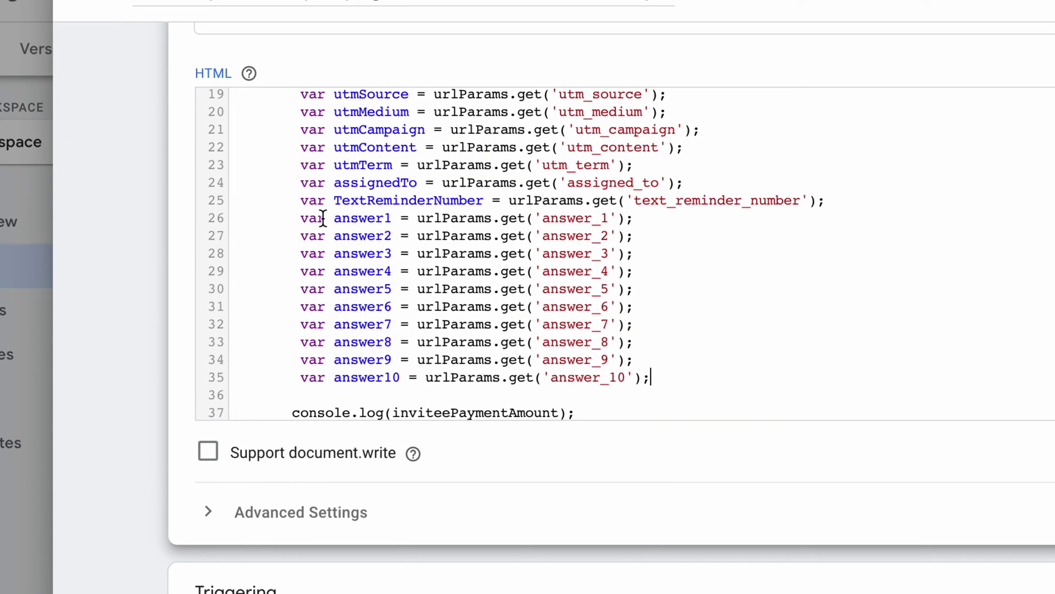
Step: Examine the answer1 line among the script's answer variables and the Calendly event details at the beginning of the code
left_click_drag(329, 250, 521, 248)
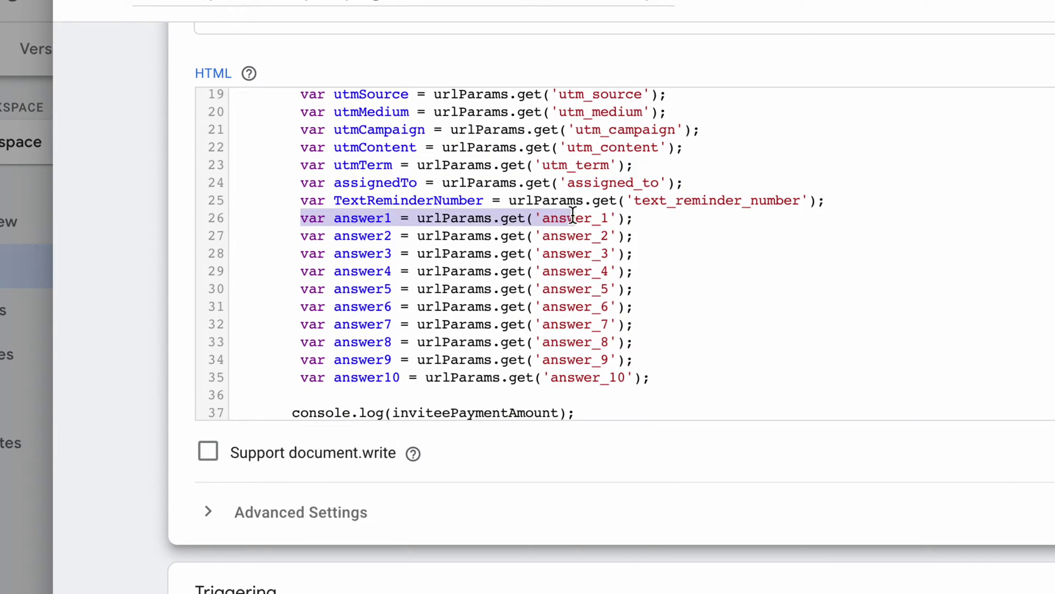
left_click_drag(572, 213, 619, 216)
left_click(307, 213)
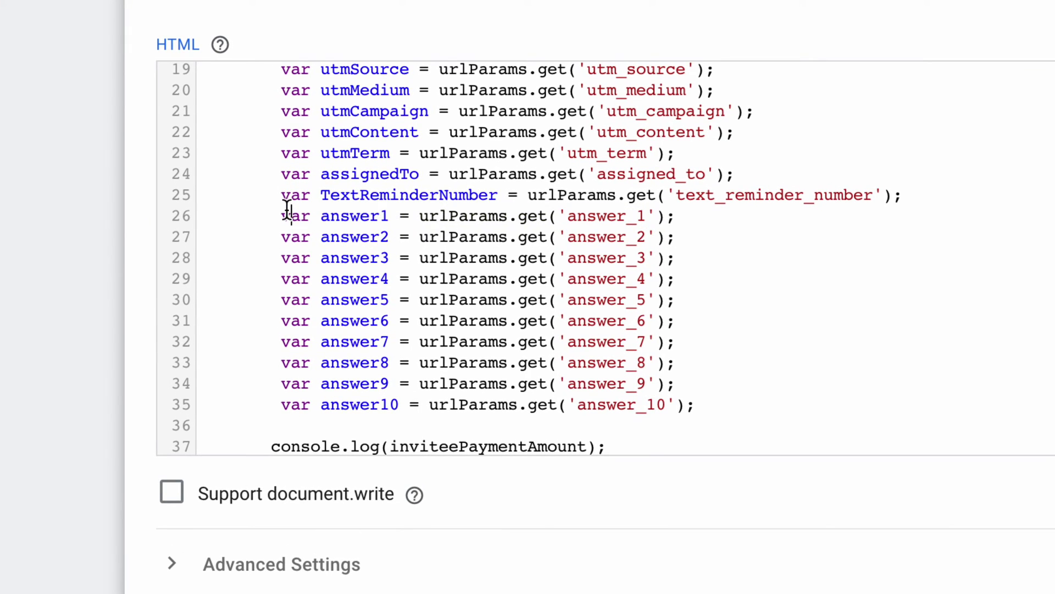
left_click_drag(287, 210, 705, 215)
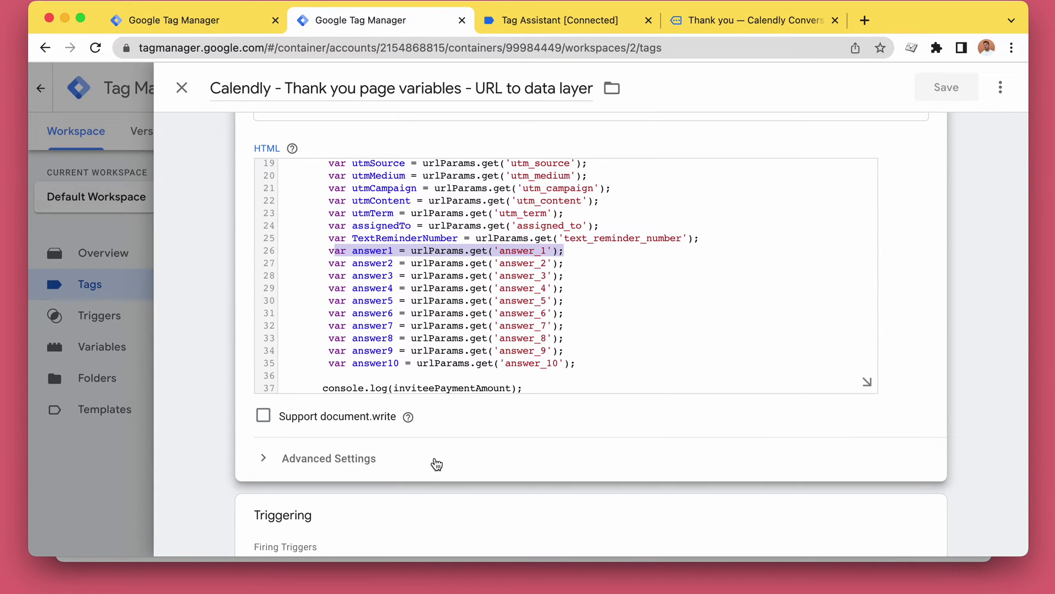
left_click(460, 318)
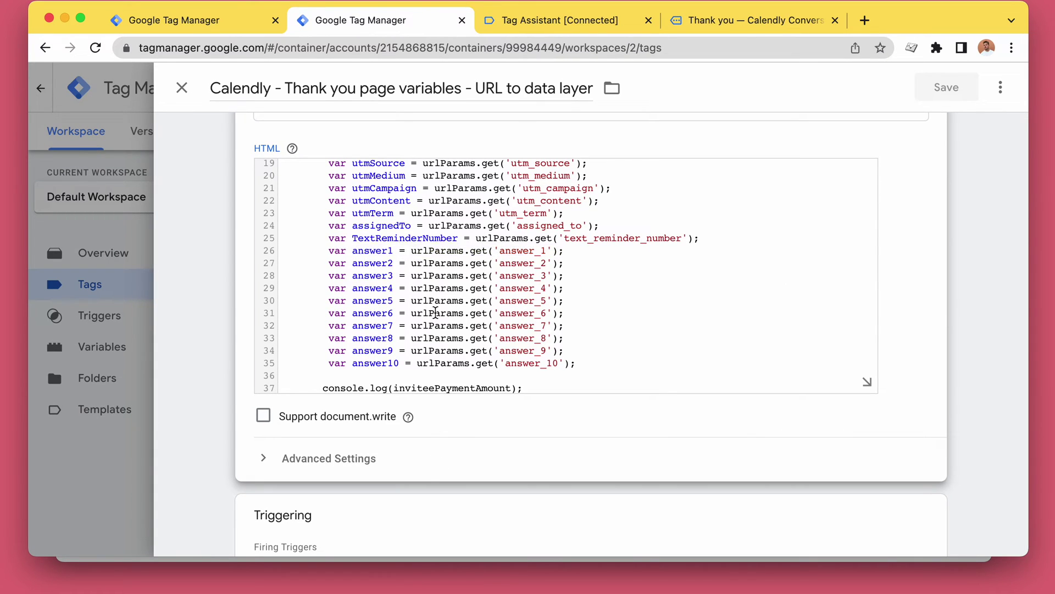
scroll(440, 296, "up", 2)
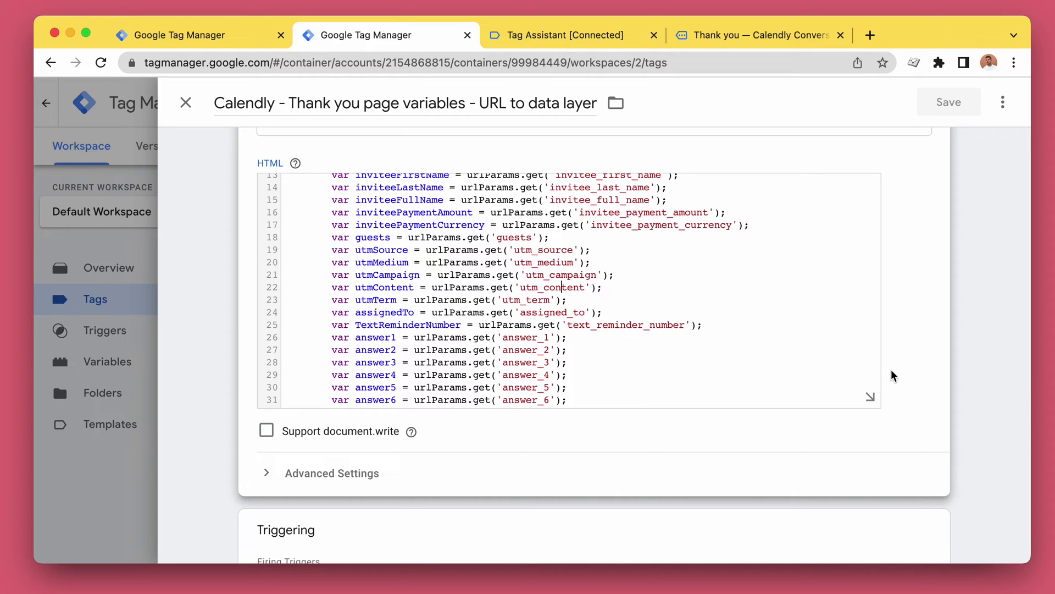
scroll(748, 353, "up", 5)
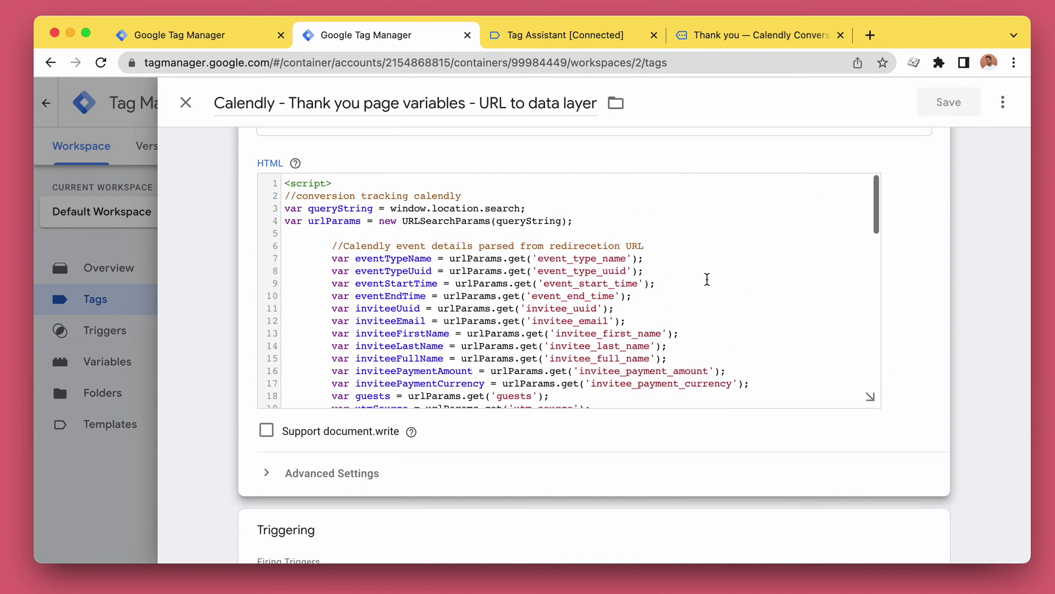
left_click(671, 248)
Step: Switch to the Calendly setup window and review the Squarespace booking calendar and the confirmation page's redirect URL and event-details option
key("super+grave")
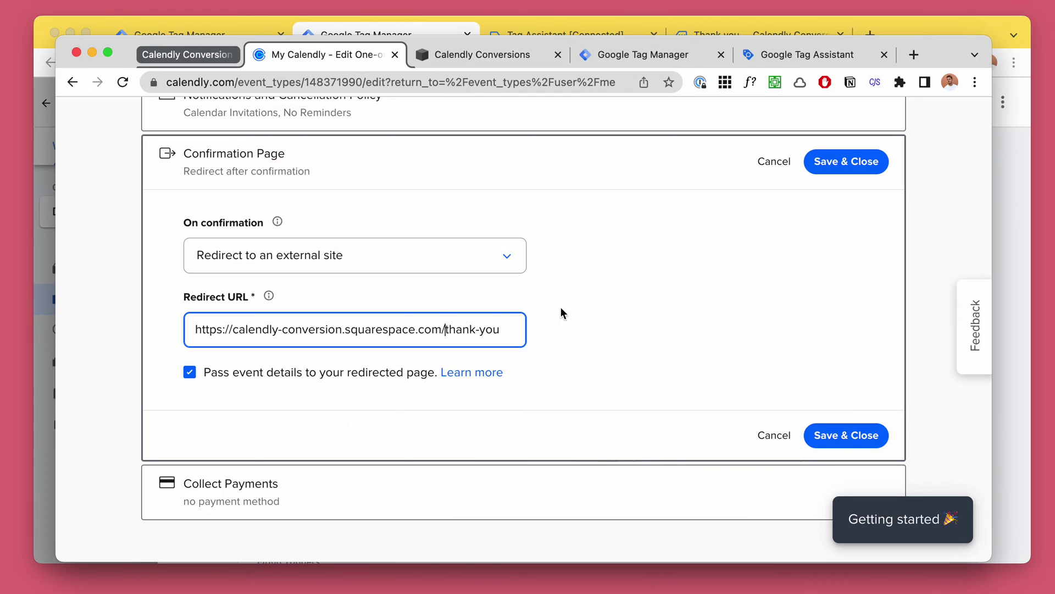
left_click(498, 54)
left_click(819, 511)
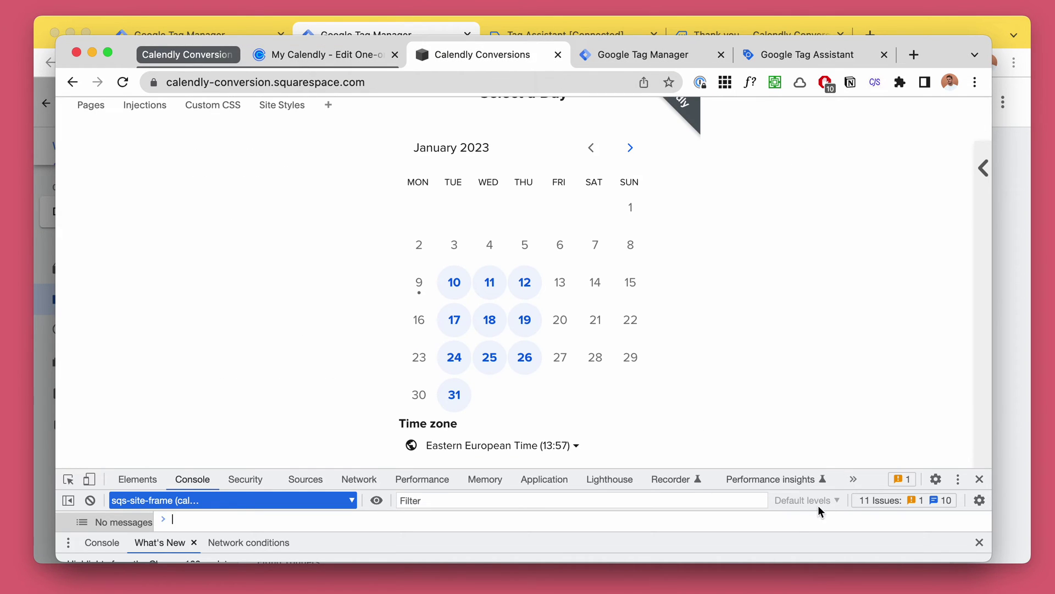
left_click_drag(877, 478, 878, 432)
scroll(605, 248, "down", 2)
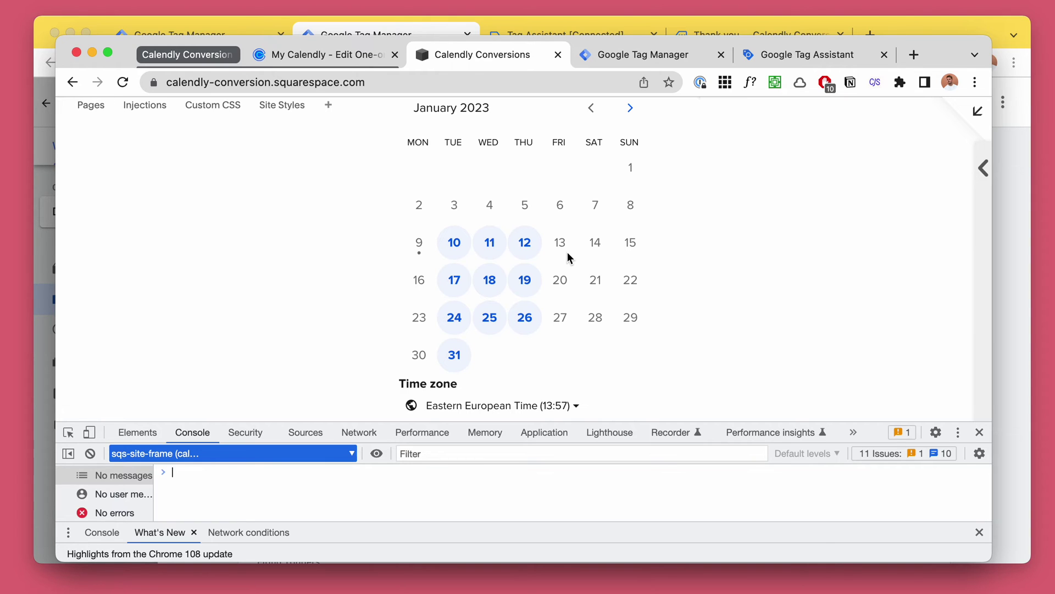
scroll(682, 254, "down", 1)
scroll(588, 330, "up", 2)
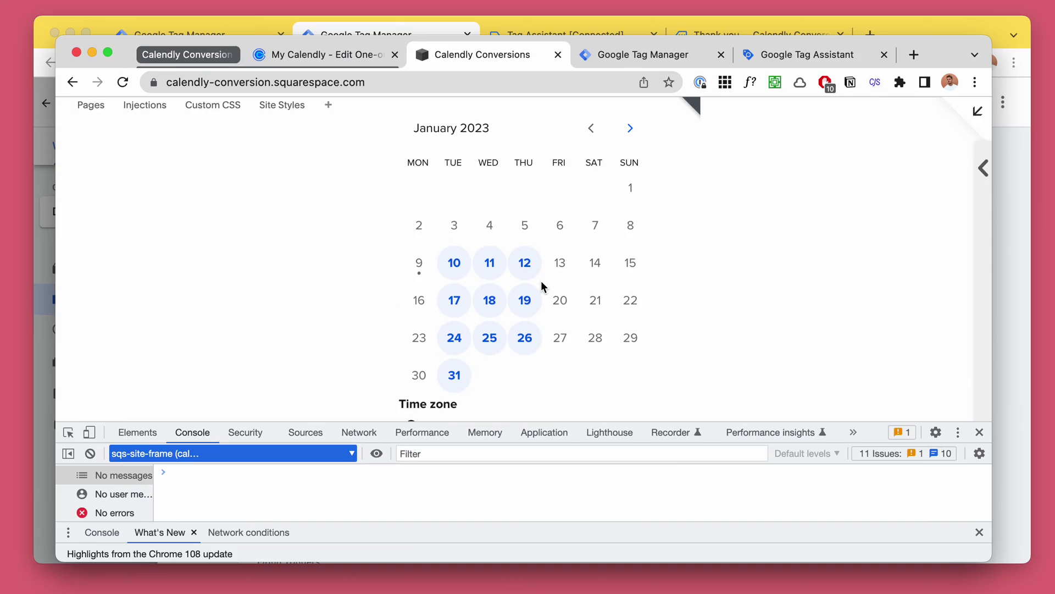
left_click(437, 515)
left_click(355, 59)
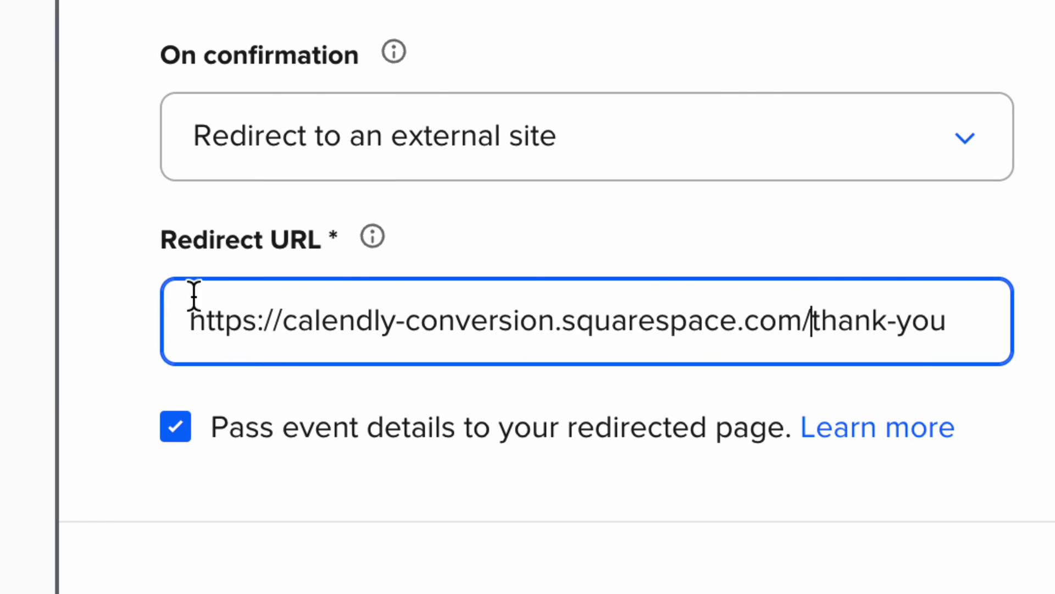
left_click_drag(230, 427, 648, 427)
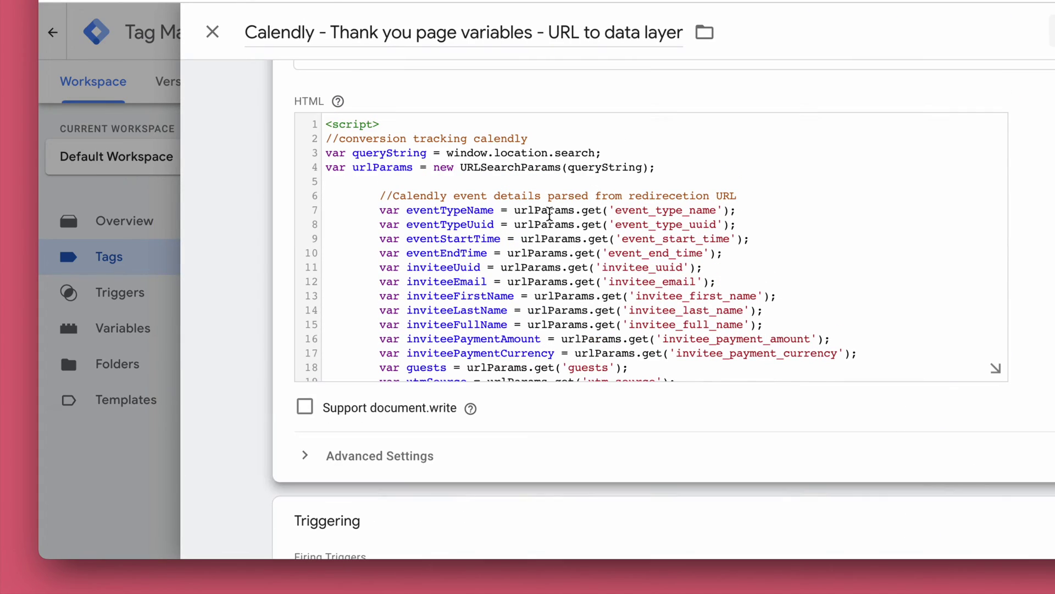
Step: Back in the Tag Manager script, examine the event name calendly-booked-thank-you in the dataLayer.push call
scroll(593, 193, "down", 12)
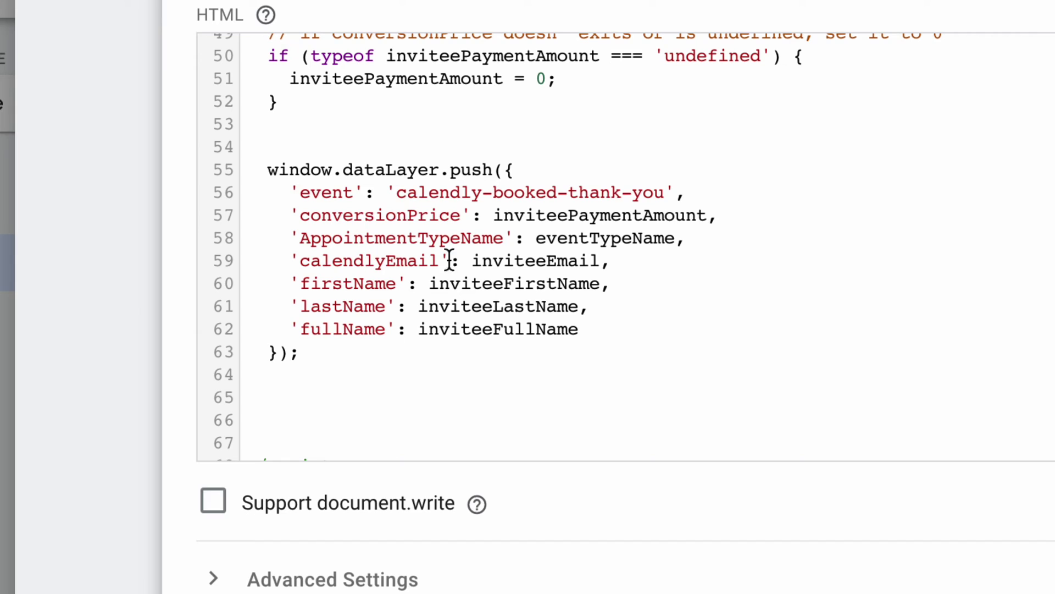
left_click_drag(397, 193, 661, 192)
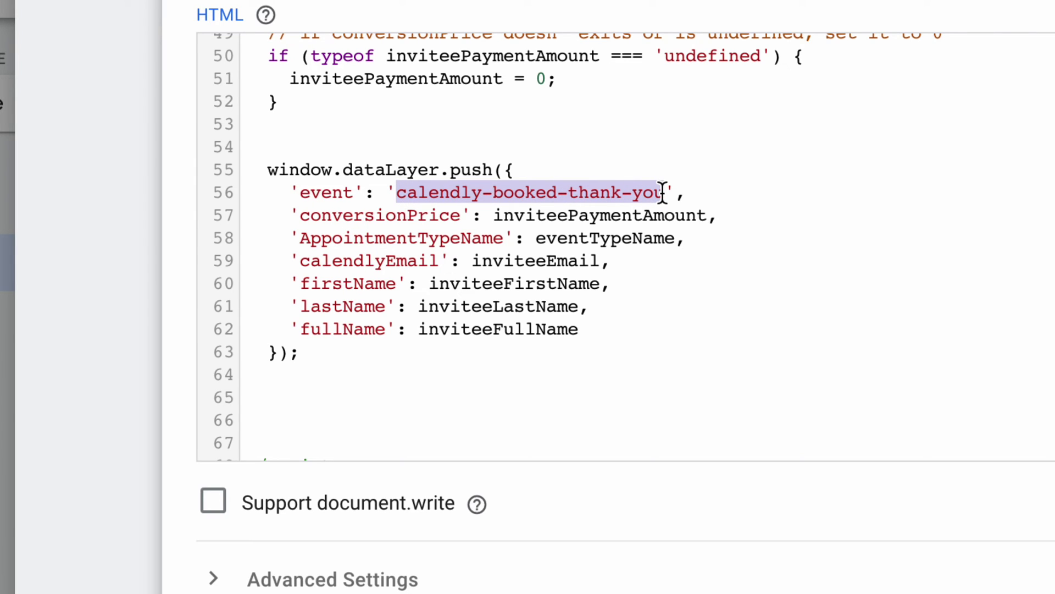
left_click(396, 193)
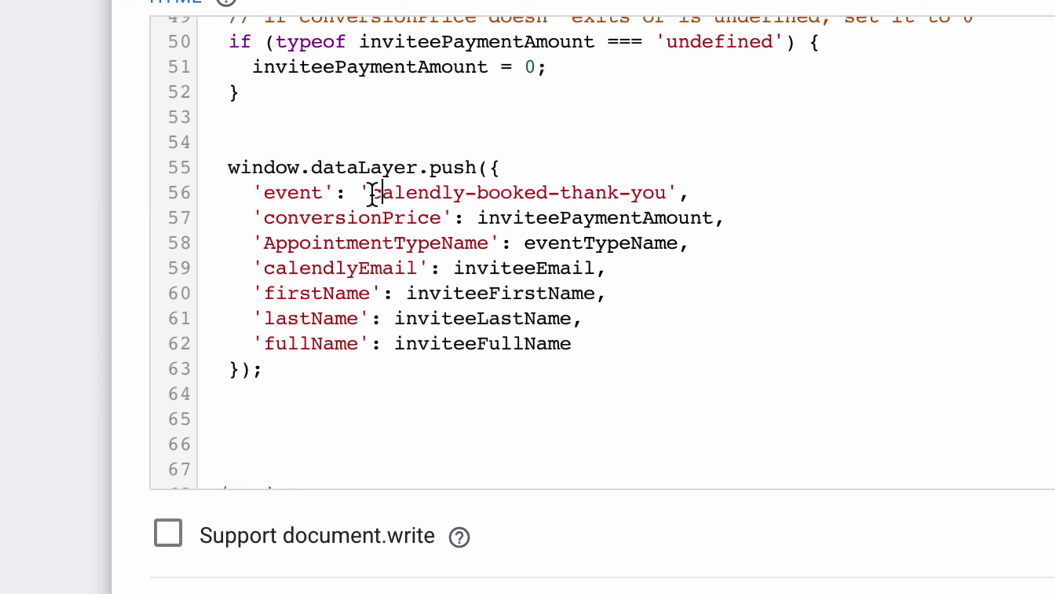
left_click_drag(372, 194, 670, 196)
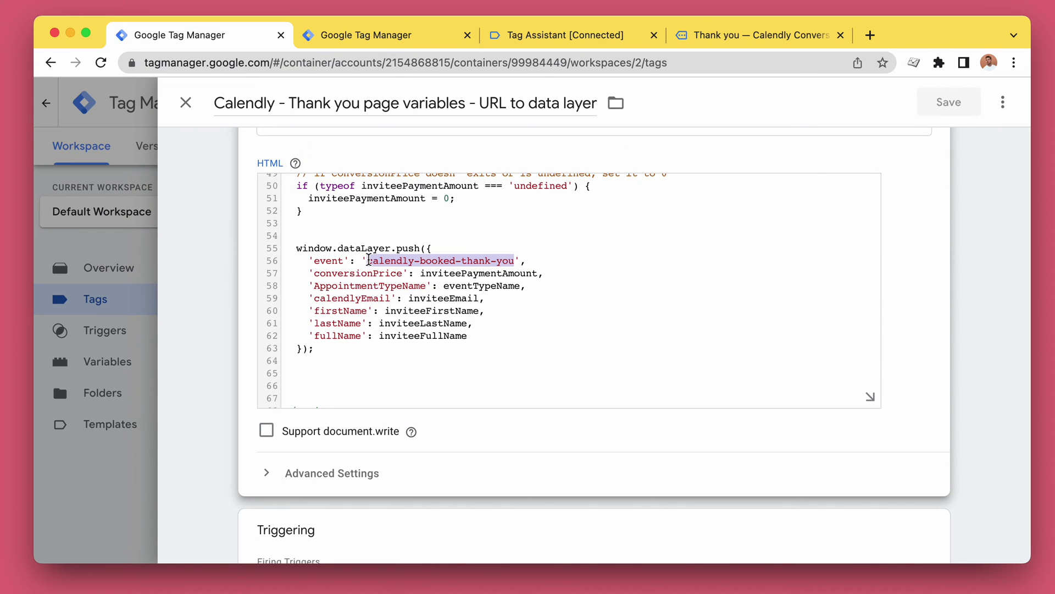
left_click(369, 260)
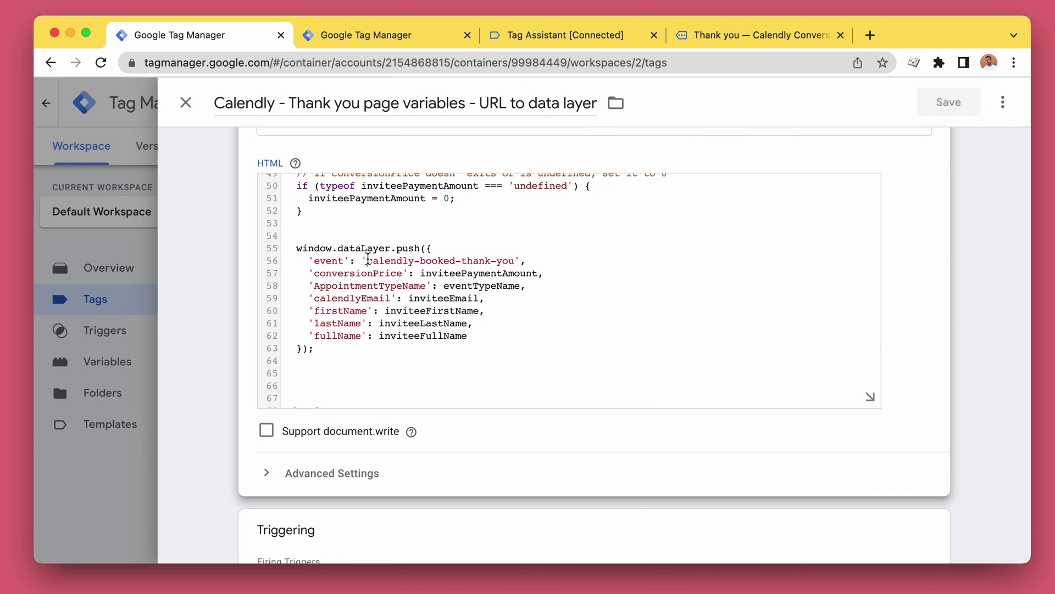
left_click_drag(368, 260, 515, 260)
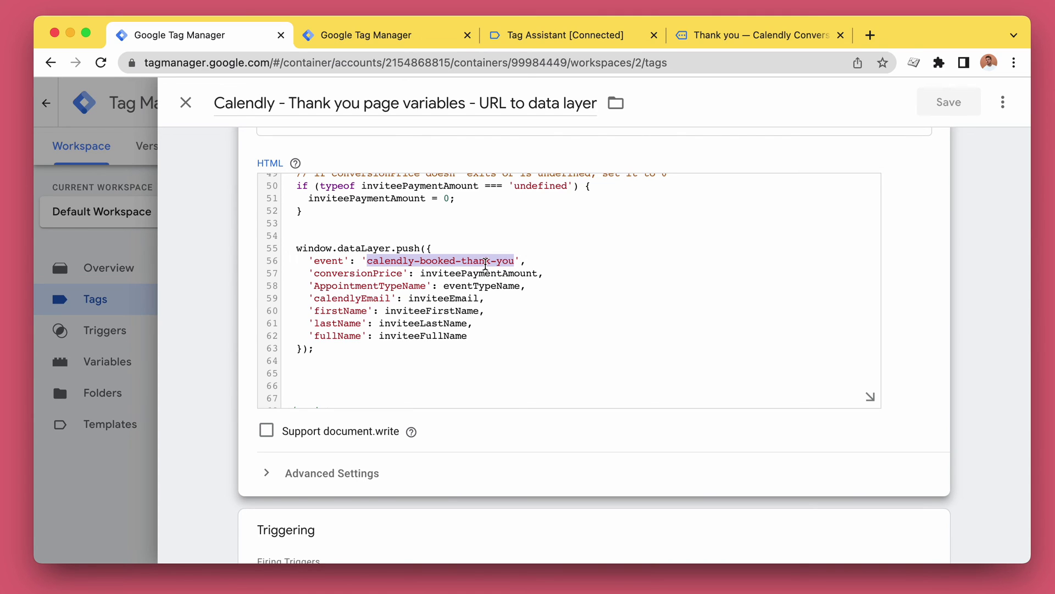
left_click(508, 261)
Step: Review the Custom HTML tag configuration and highlight the dataLayer.push fields from event through fullName
scroll(485, 324, "down", 1)
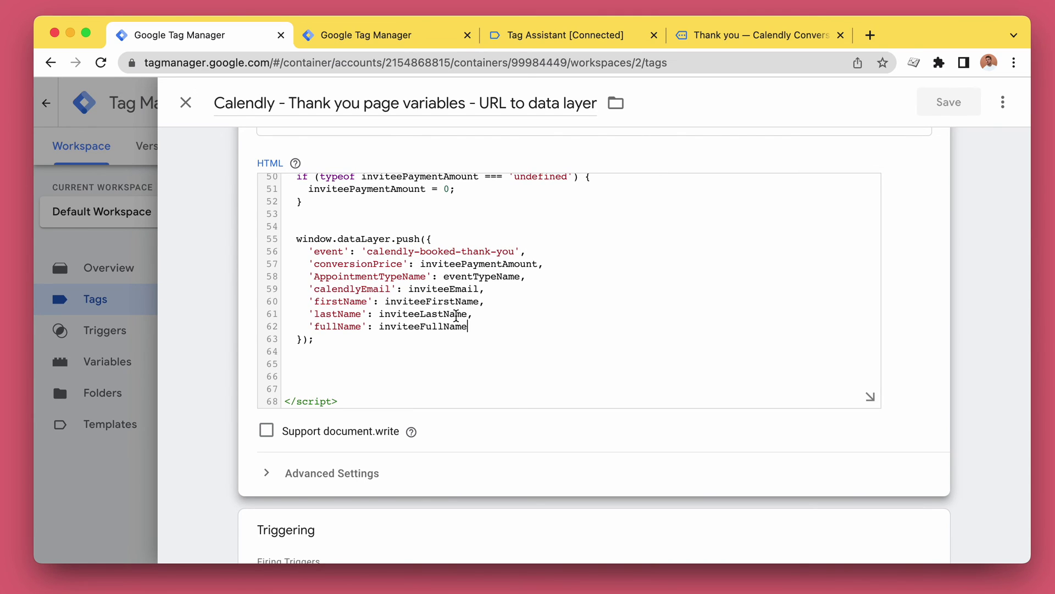
left_click_drag(485, 325, 308, 252)
left_click(308, 253)
scroll(949, 199, "up", 1)
scroll(949, 196, "up", 4)
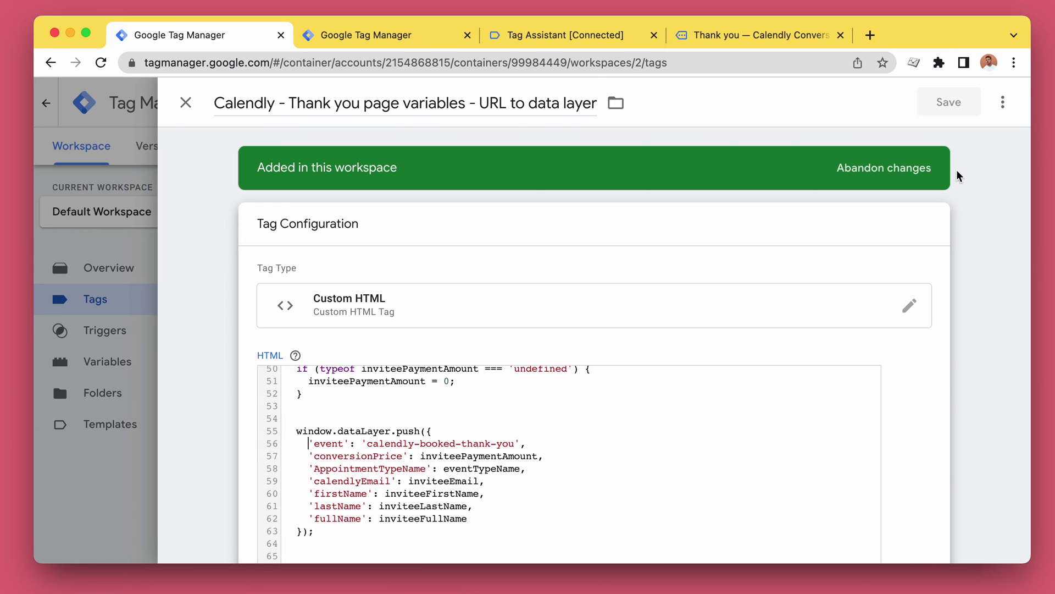
scroll(959, 167, "down", 1)
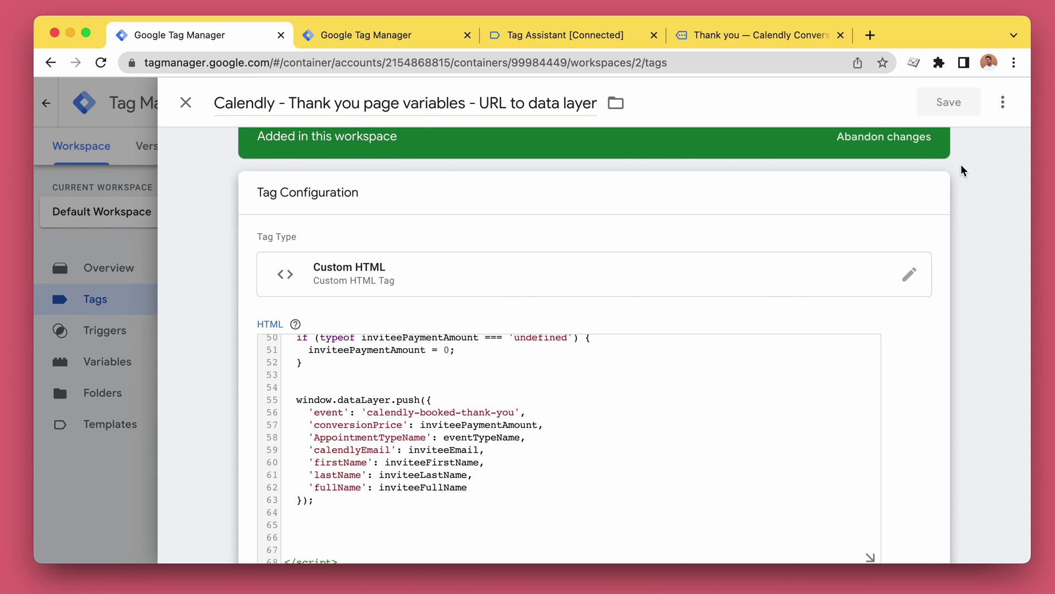
scroll(966, 217, "down", 2)
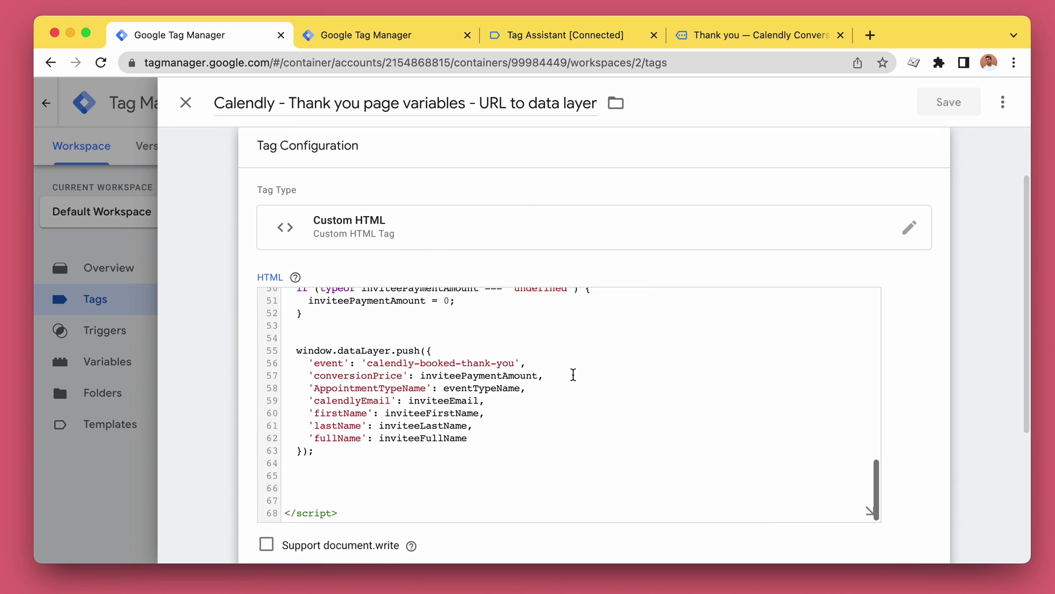
scroll(949, 259, "down", 3)
scroll(449, 357, "up", 4)
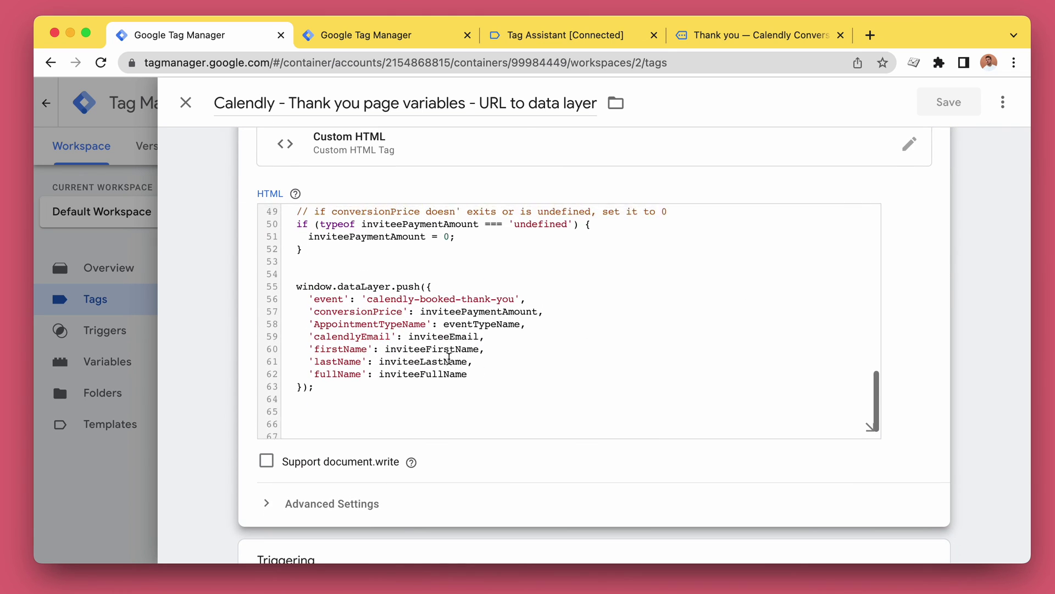
scroll(449, 358, "down", 3)
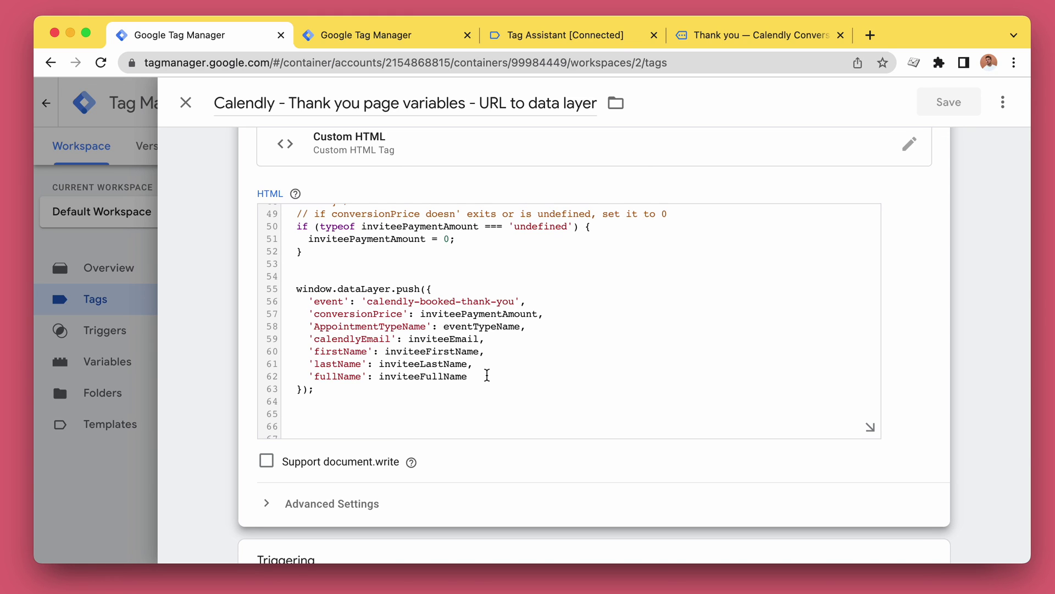
left_click_drag(487, 375, 303, 300)
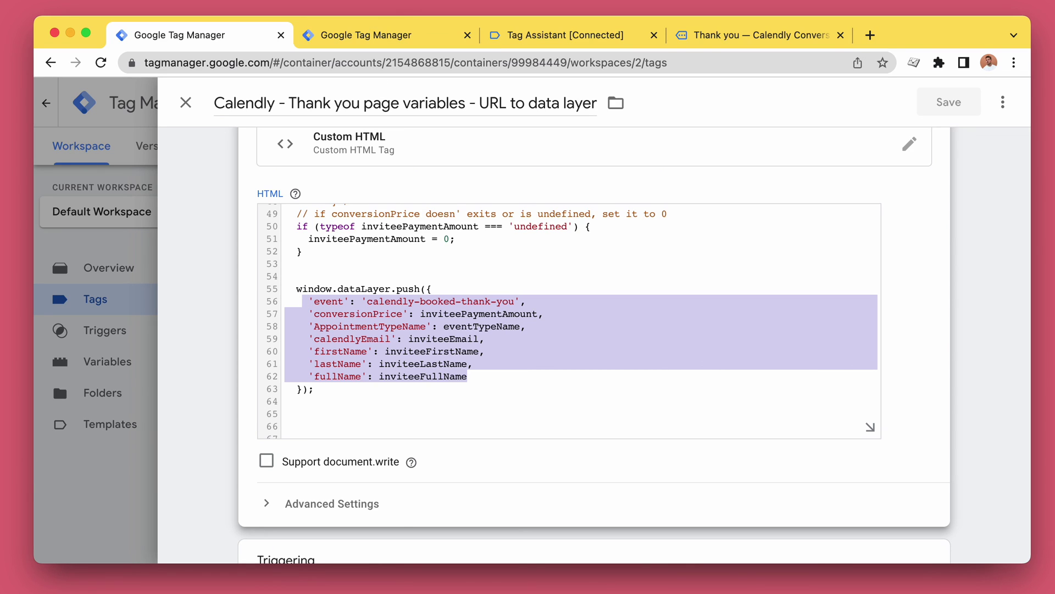